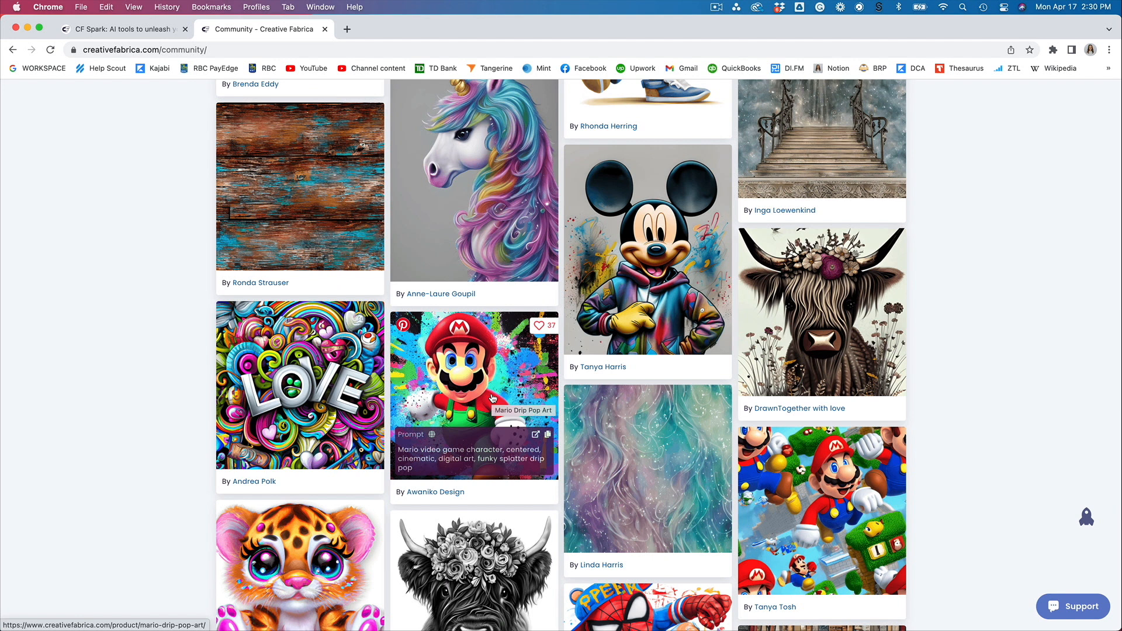
Browse the popular creations in the community gallery and examine the prompts attached to individual images
scroll(493, 399, "down", 1)
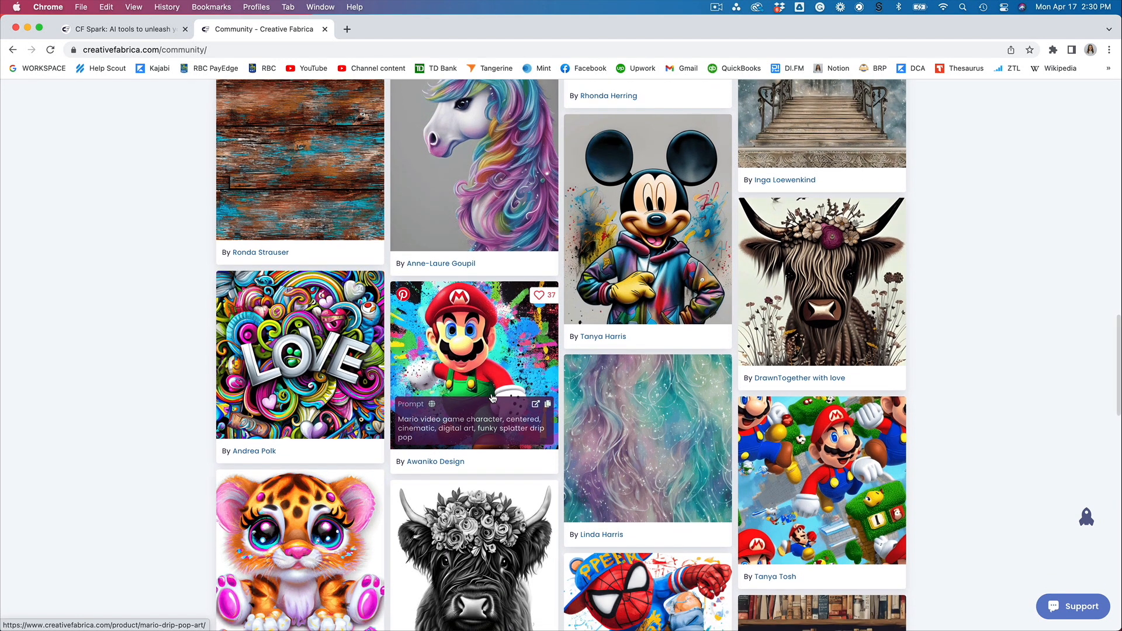
scroll(493, 398, "down", 1)
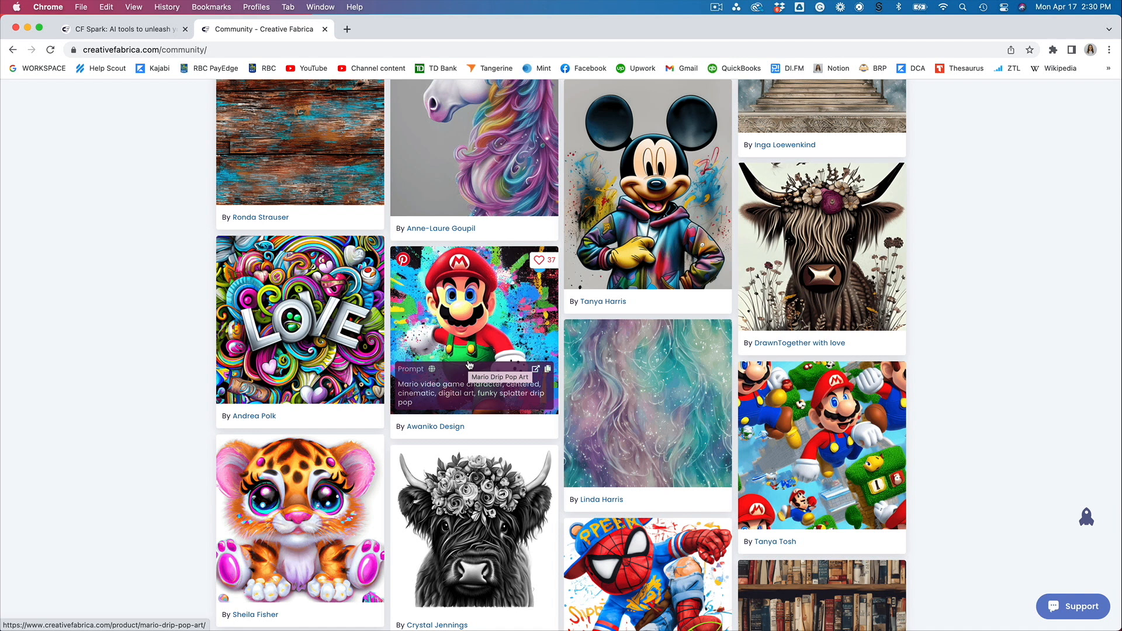
scroll(469, 364, "down", 1)
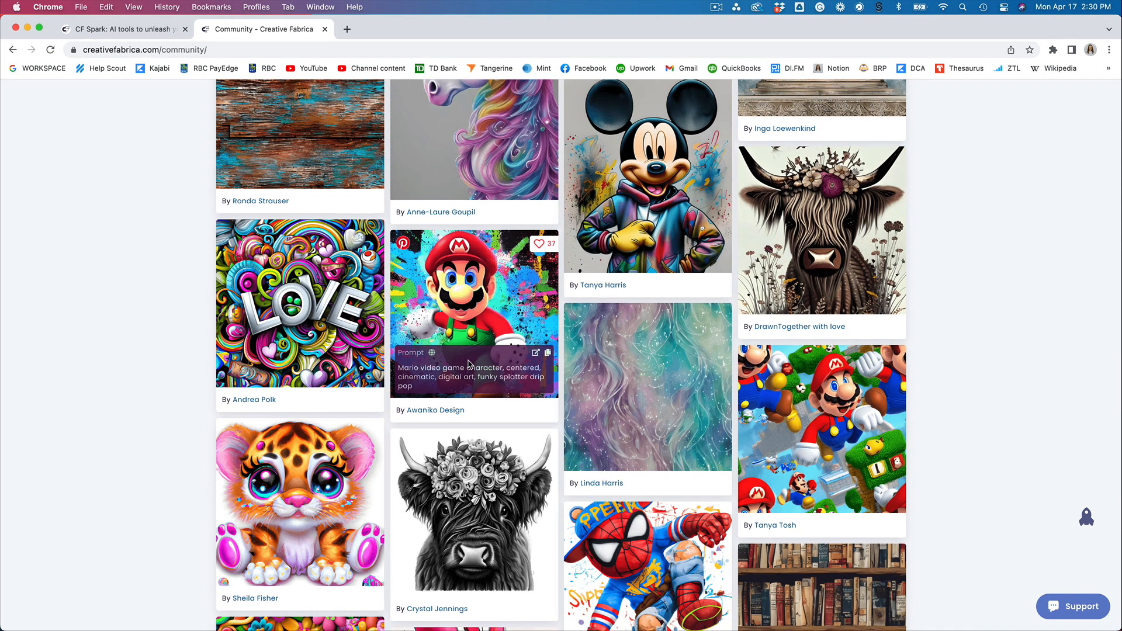
scroll(468, 364, "down", 5)
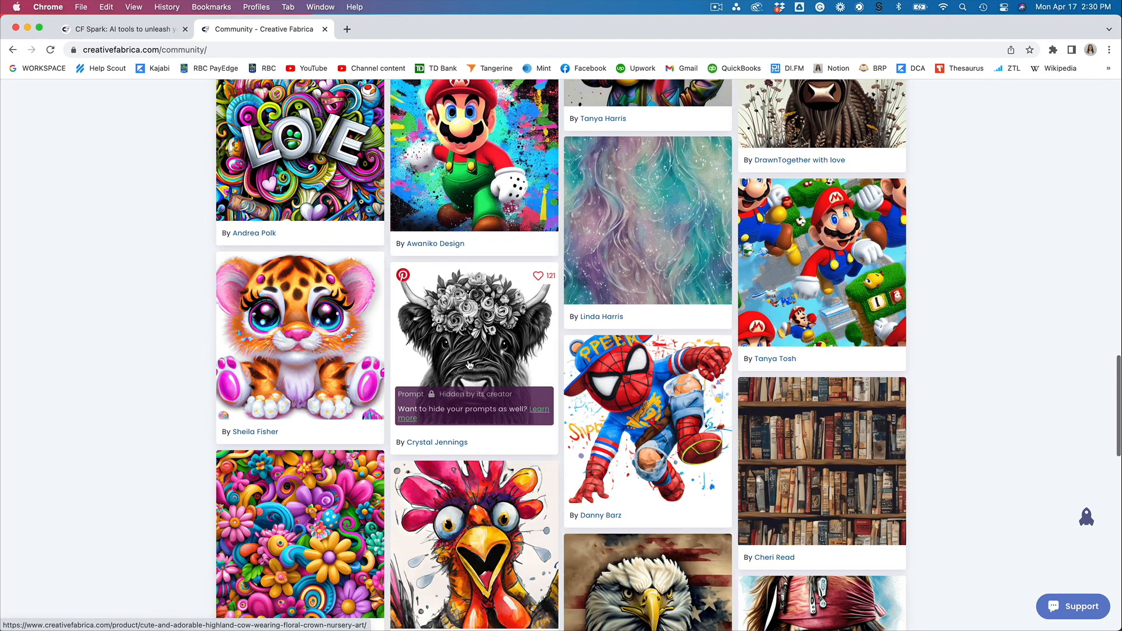
scroll(468, 364, "down", 6)
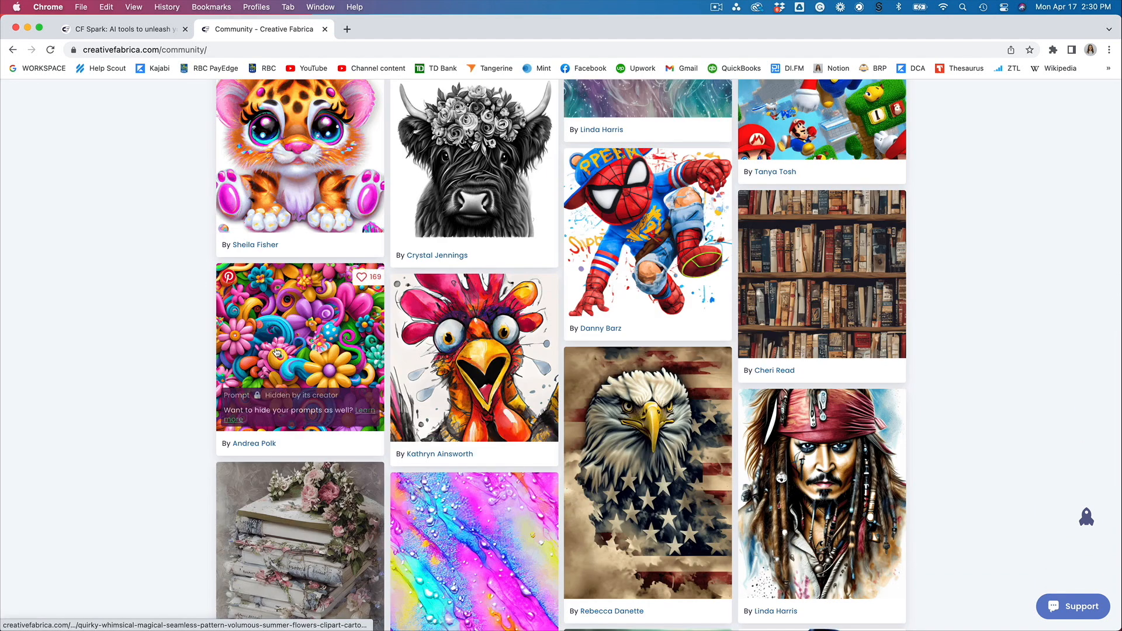
mouse_move(468, 383)
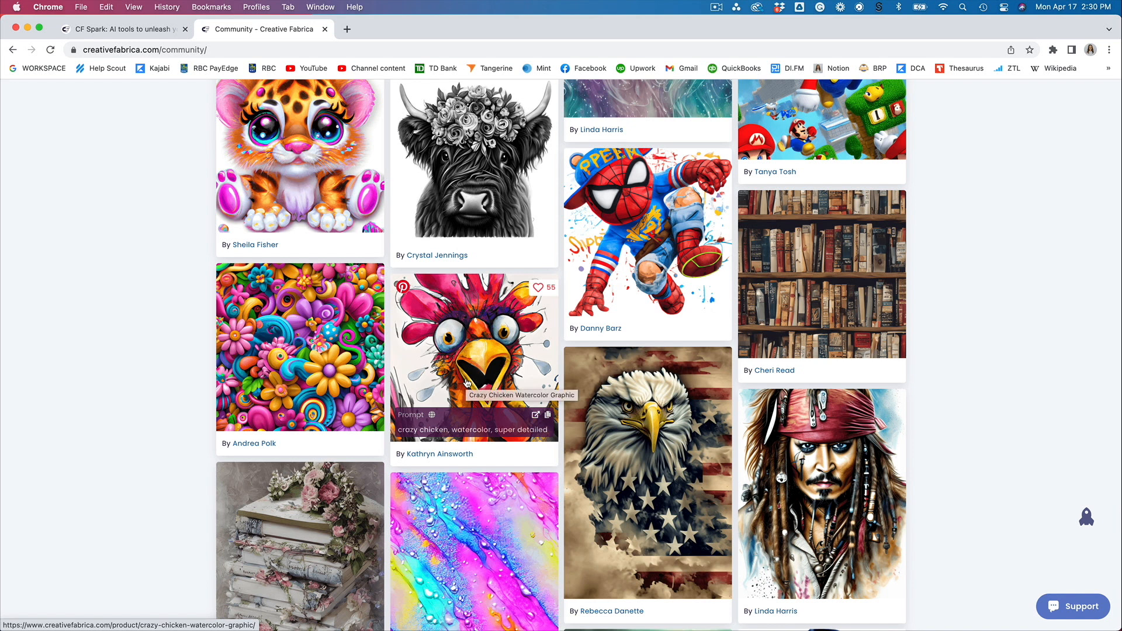
scroll(467, 384, "down", 2)
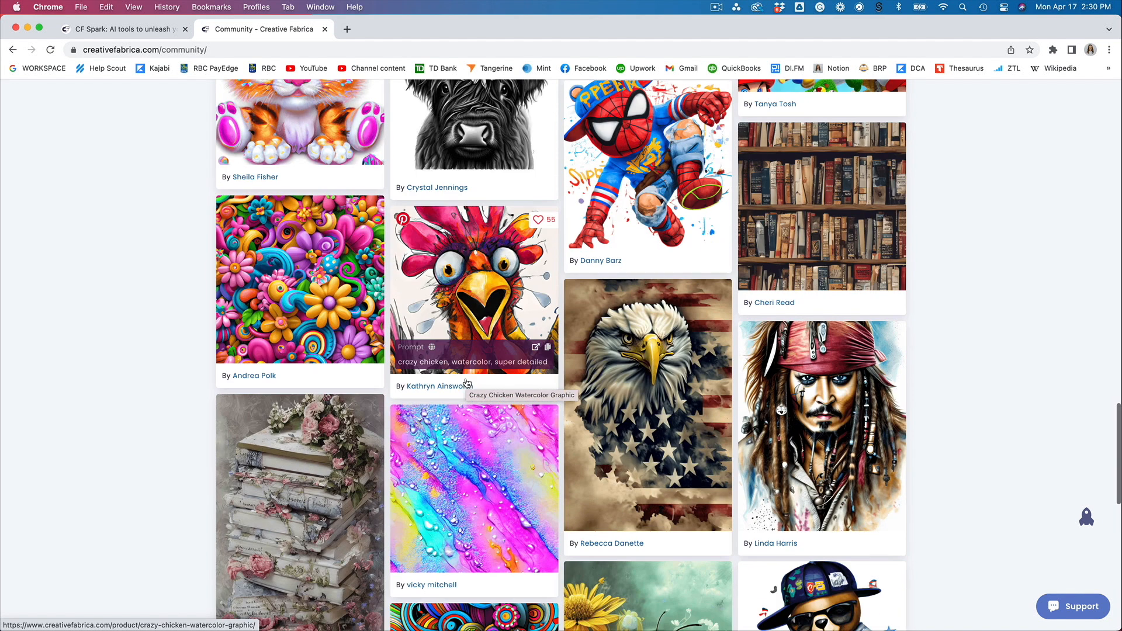
scroll(852, 472, "down", 5)
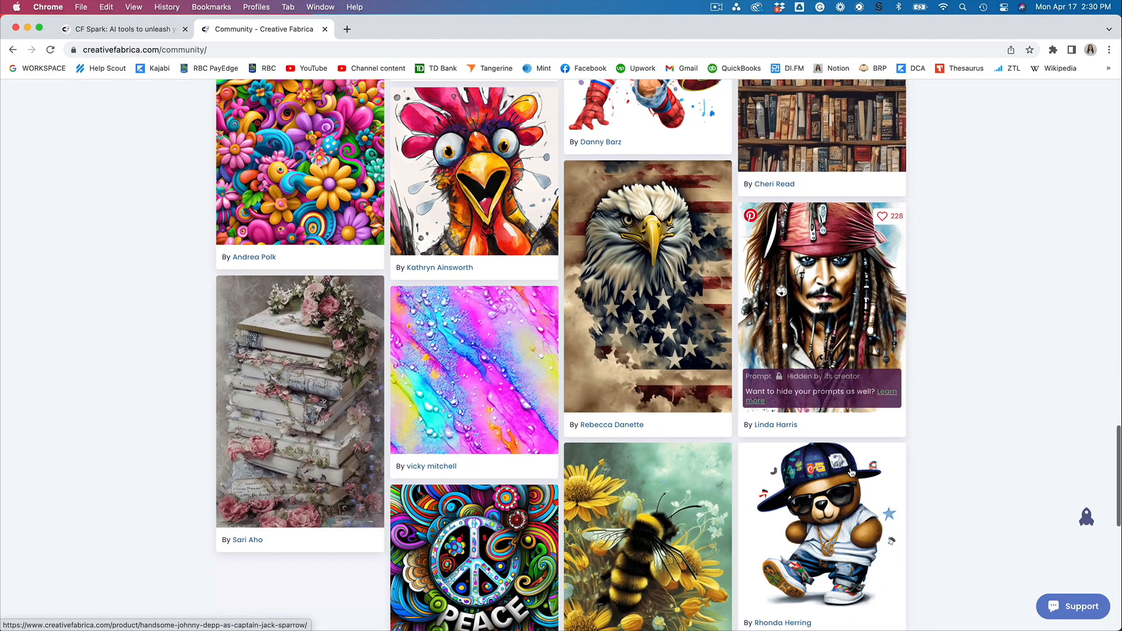
mouse_move(623, 463)
scroll(623, 462, "down", 1)
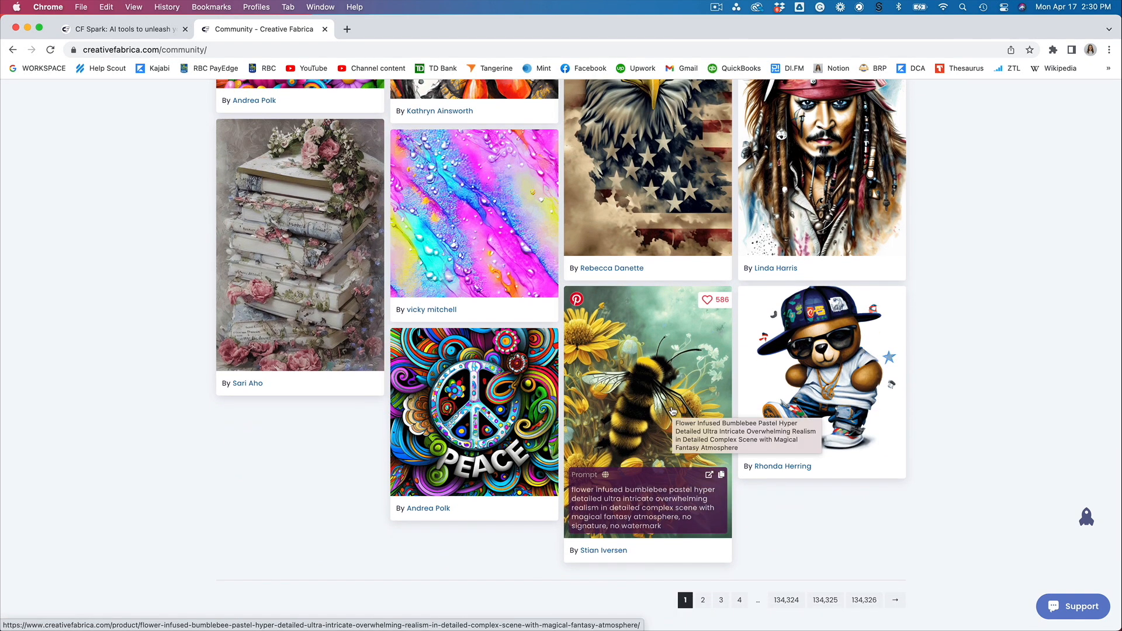
scroll(672, 411, "up", 20)
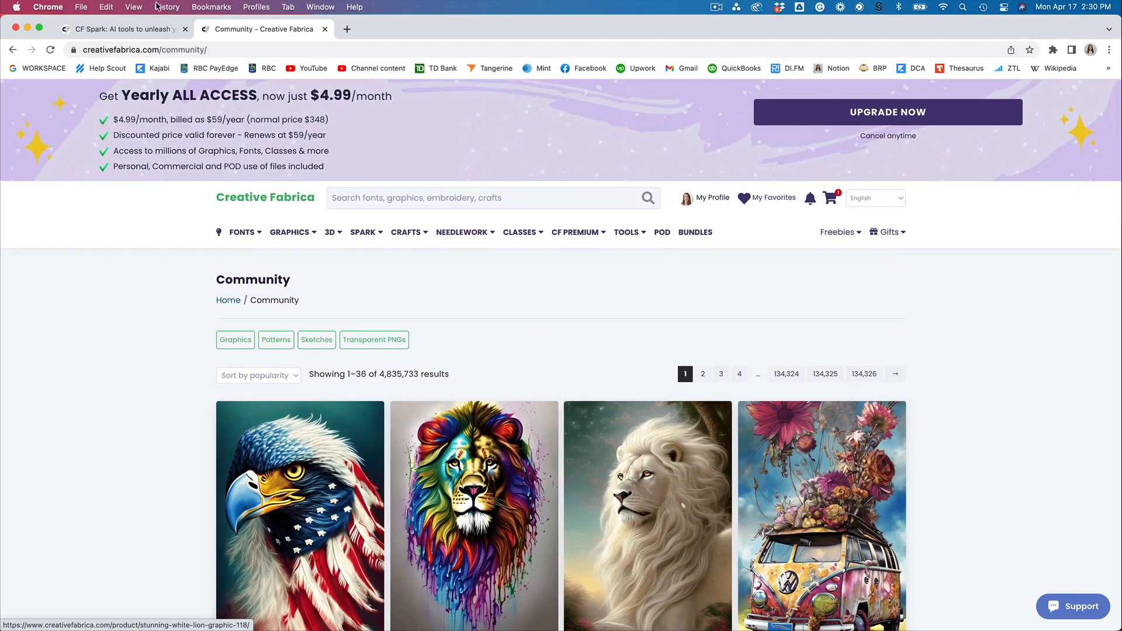
Switch to the CF Spark page and review the tools in its family, such as Art, Writer, Crystalline and Patterns
left_click(119, 29)
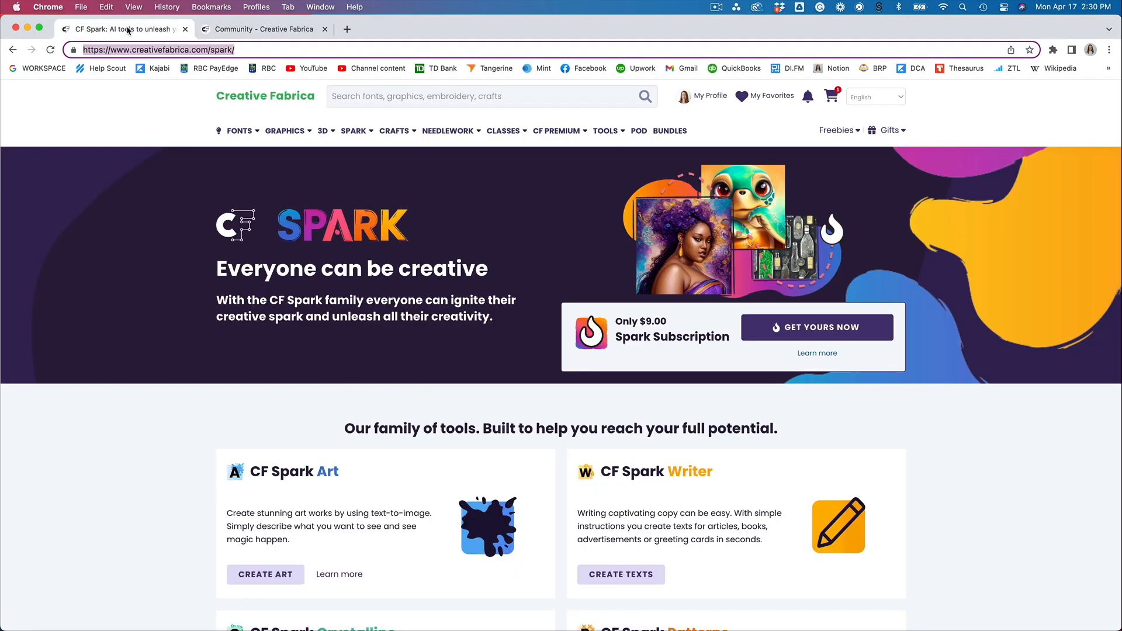
scroll(968, 487, "down", 1)
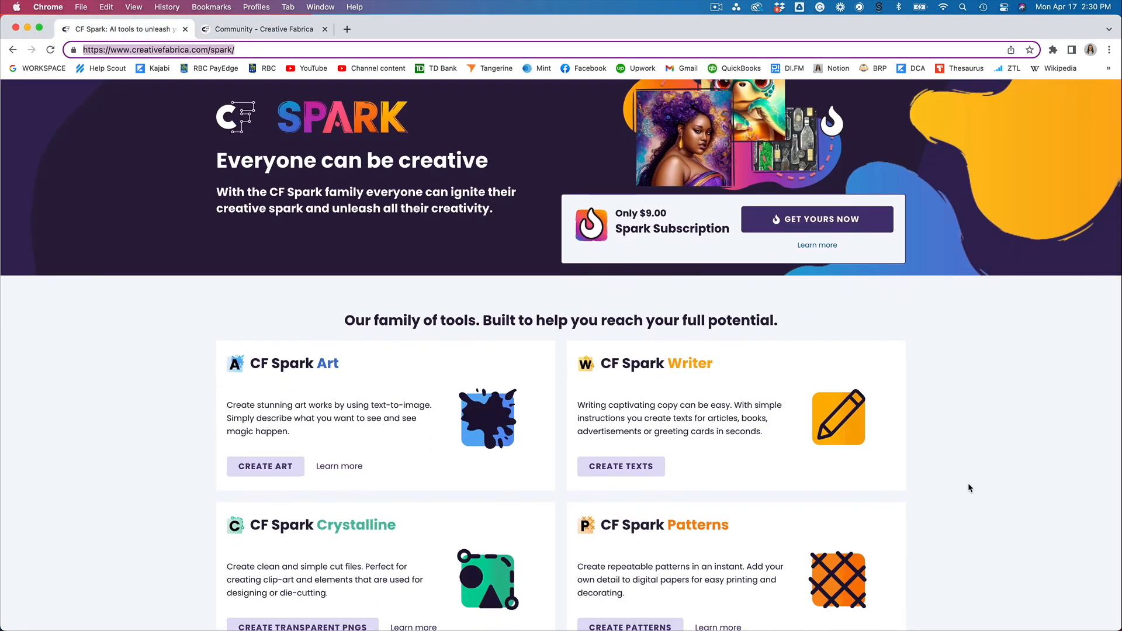
scroll(968, 487, "down", 2)
scroll(968, 488, "down", 2)
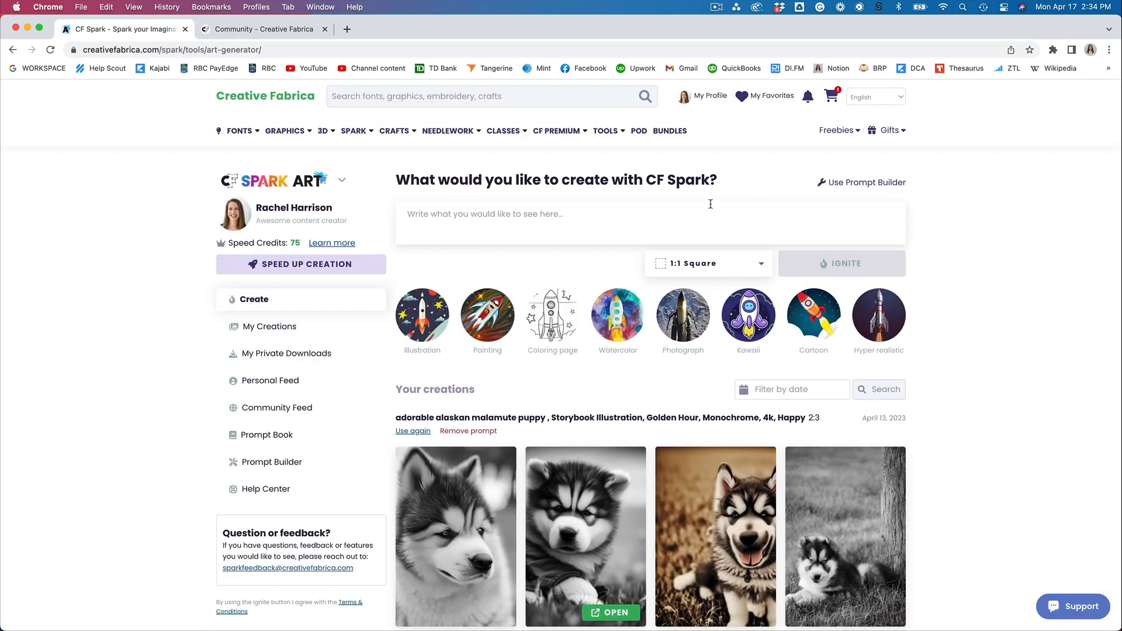
Examine the aspect ratio options and the earlier puppy and elephant creations together with the prompts that produced them
left_click(757, 266)
scroll(970, 526, "down", 2)
scroll(970, 529, "down", 2)
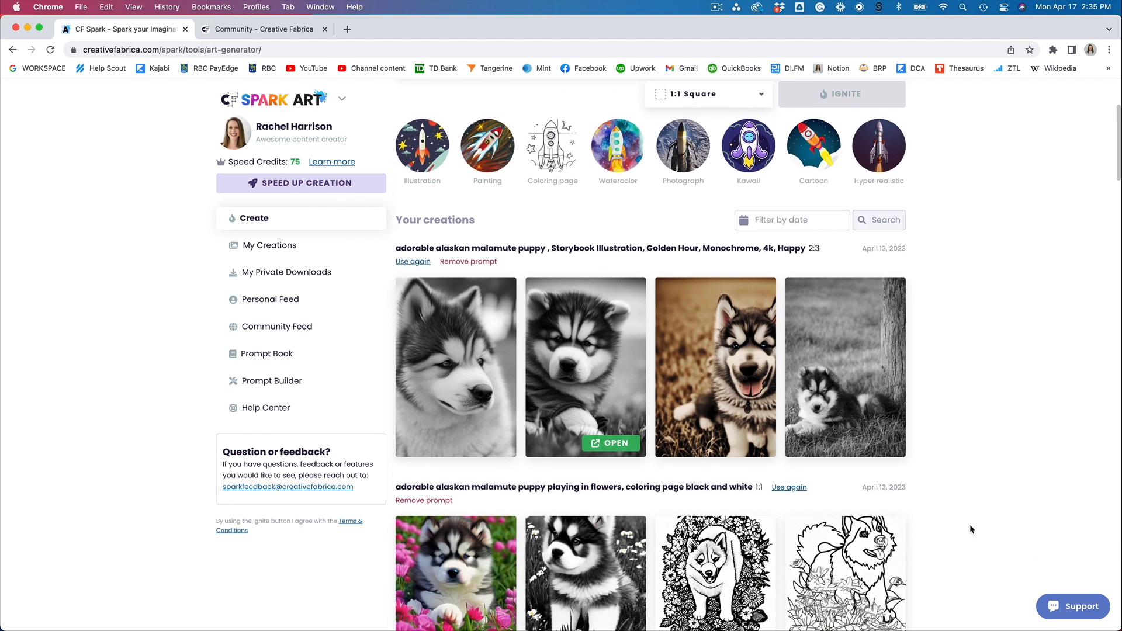
scroll(958, 508, "down", 2)
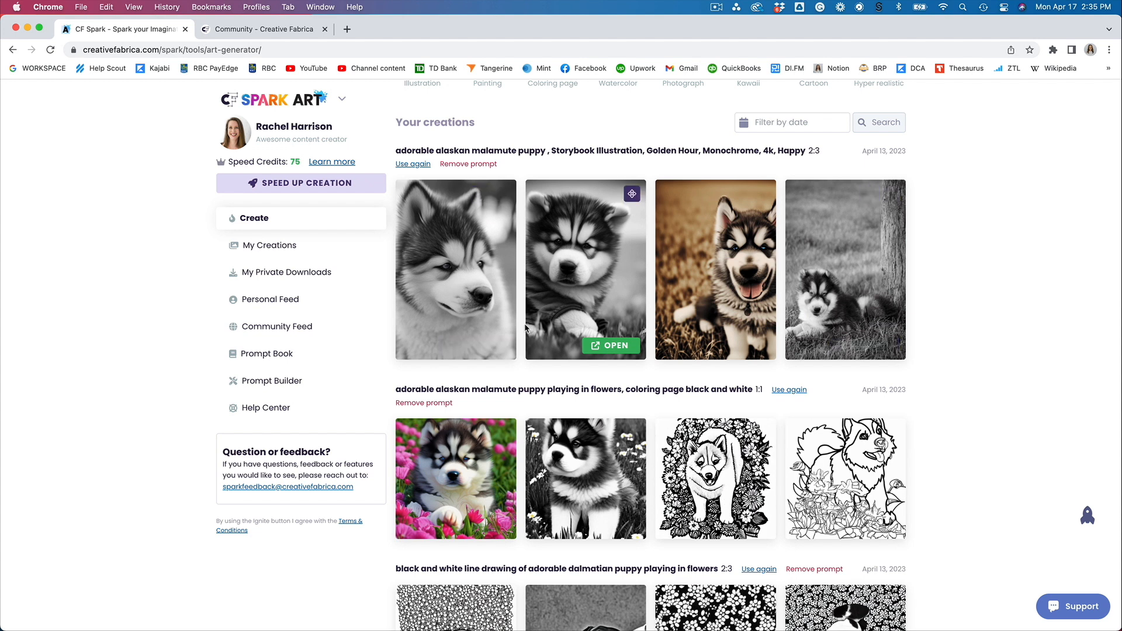
scroll(645, 333, "down", 4)
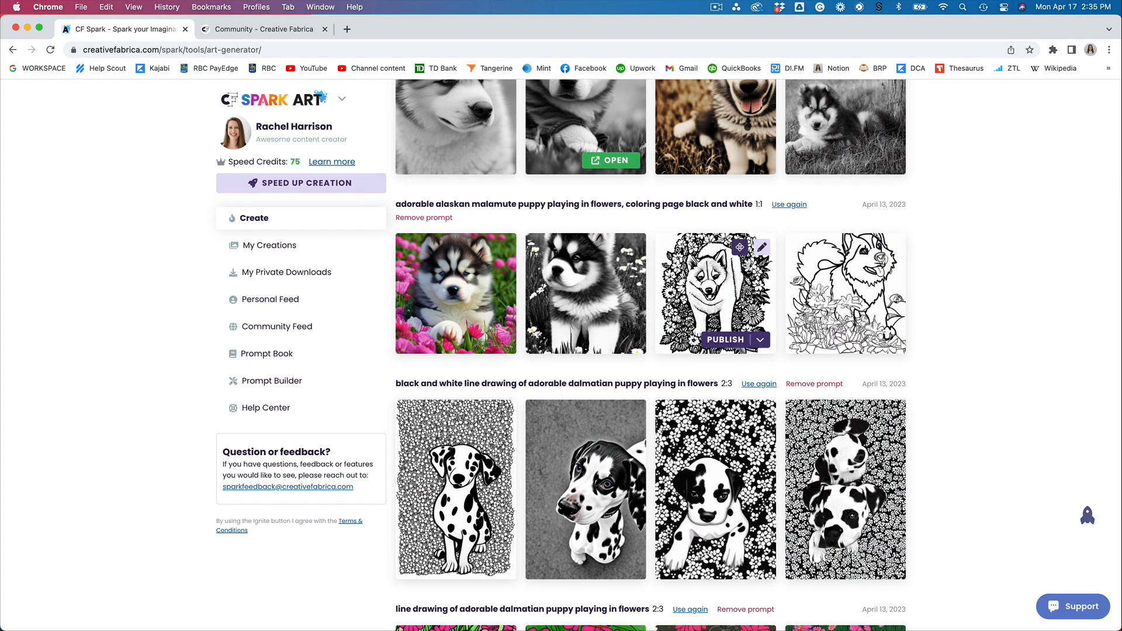
scroll(912, 335, "down", 10)
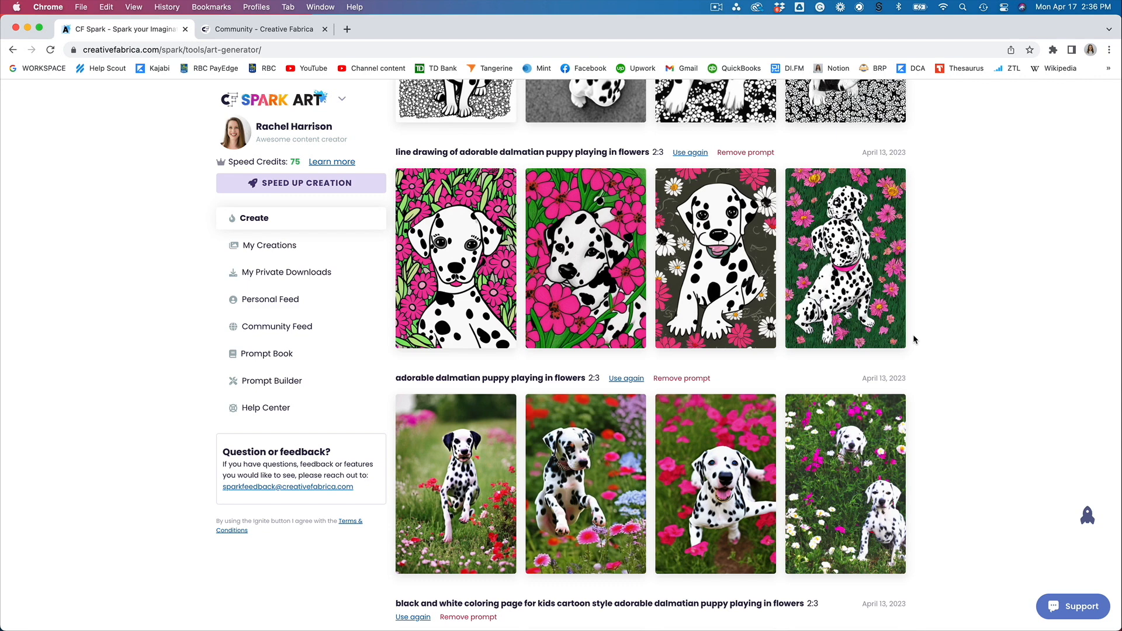
scroll(913, 334, "down", 4)
scroll(913, 334, "down", 3)
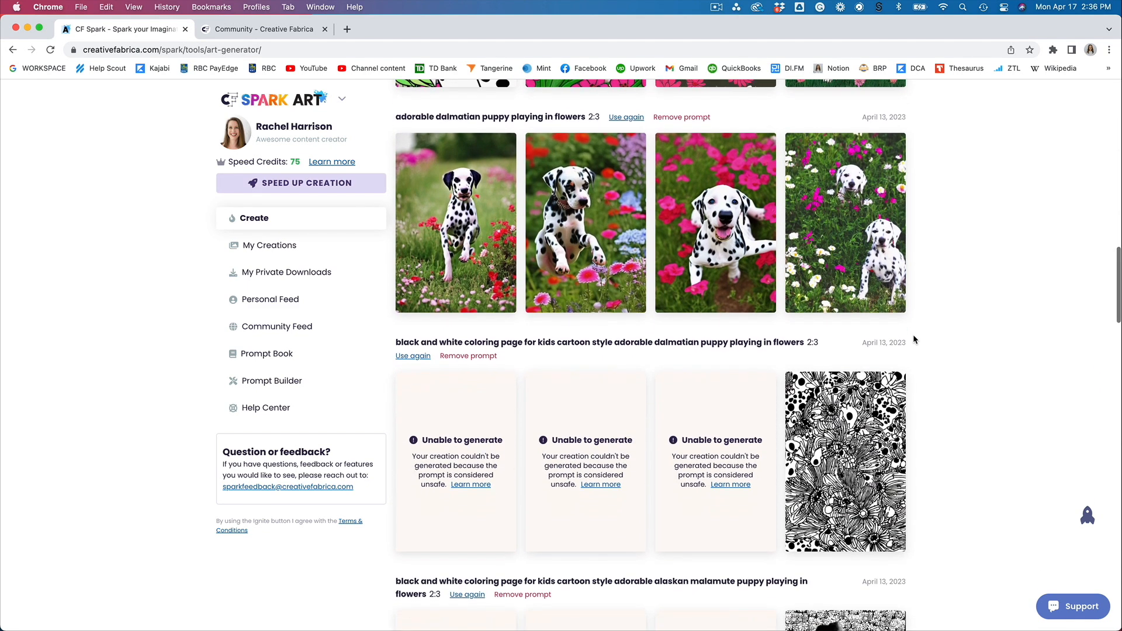
scroll(746, 160, "up", 20)
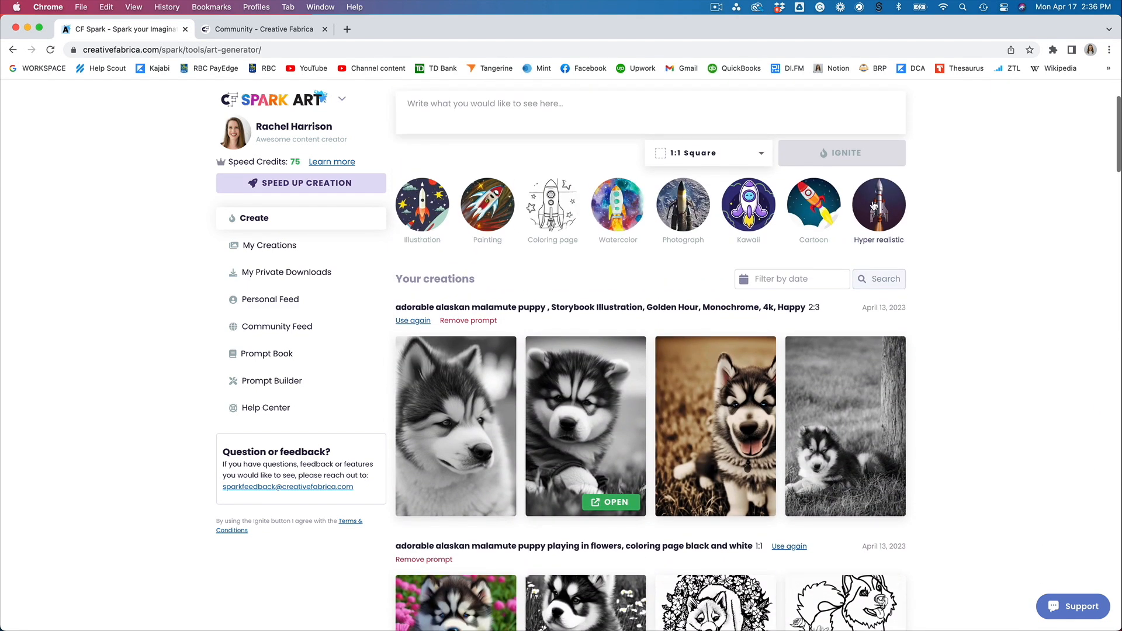
scroll(924, 291, "down", 5)
scroll(924, 291, "down", 15)
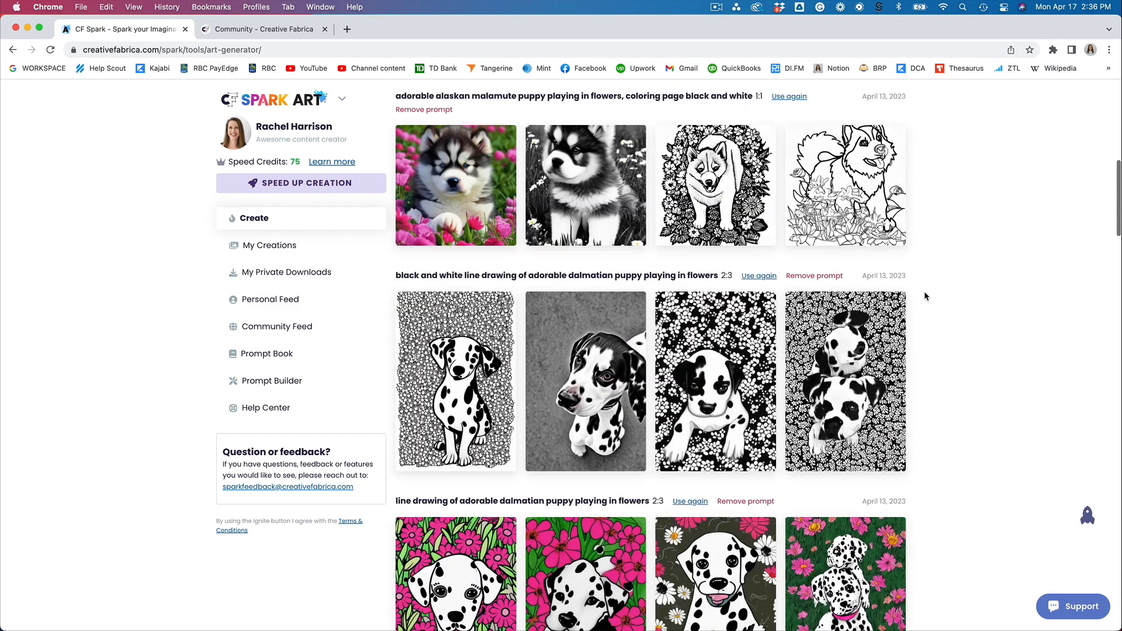
scroll(924, 292, "down", 7)
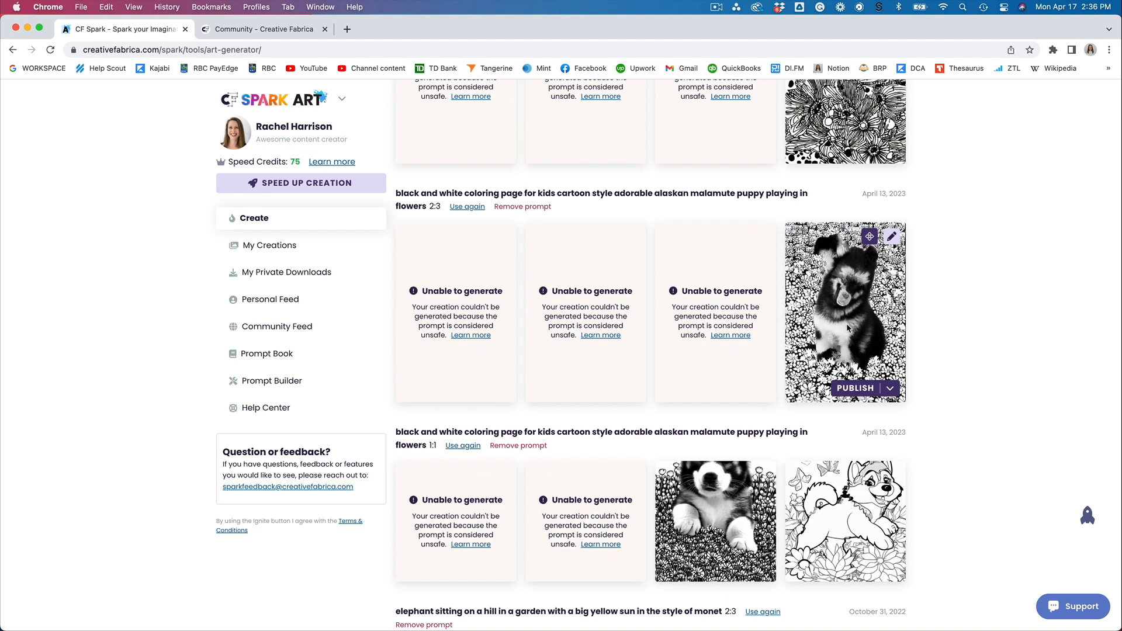
scroll(864, 344, "down", 3)
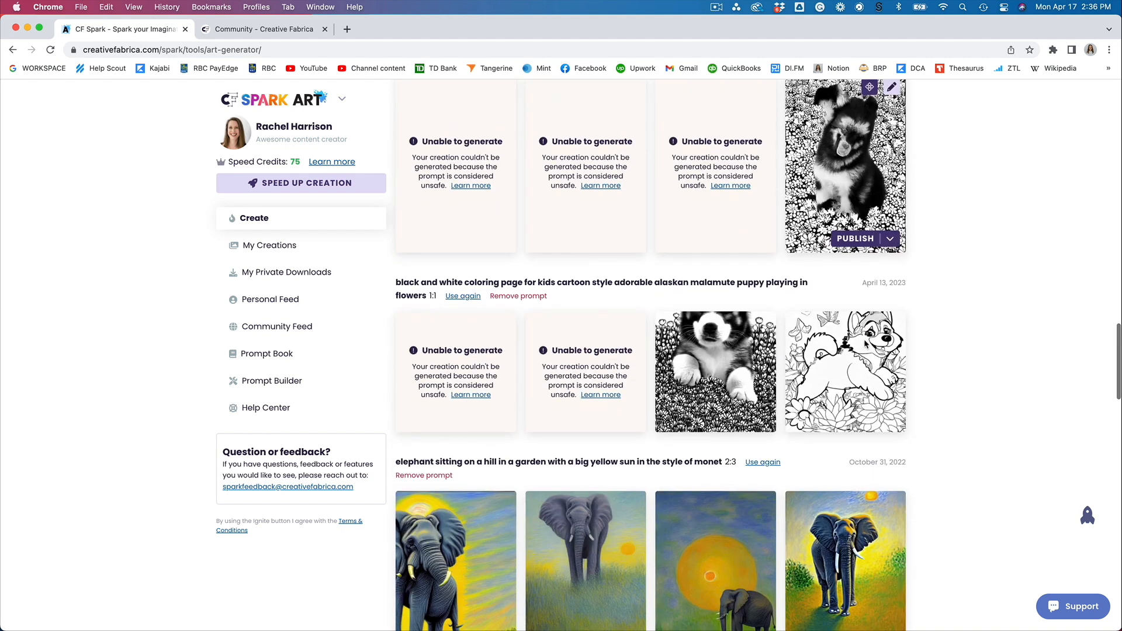
scroll(865, 343, "down", 7)
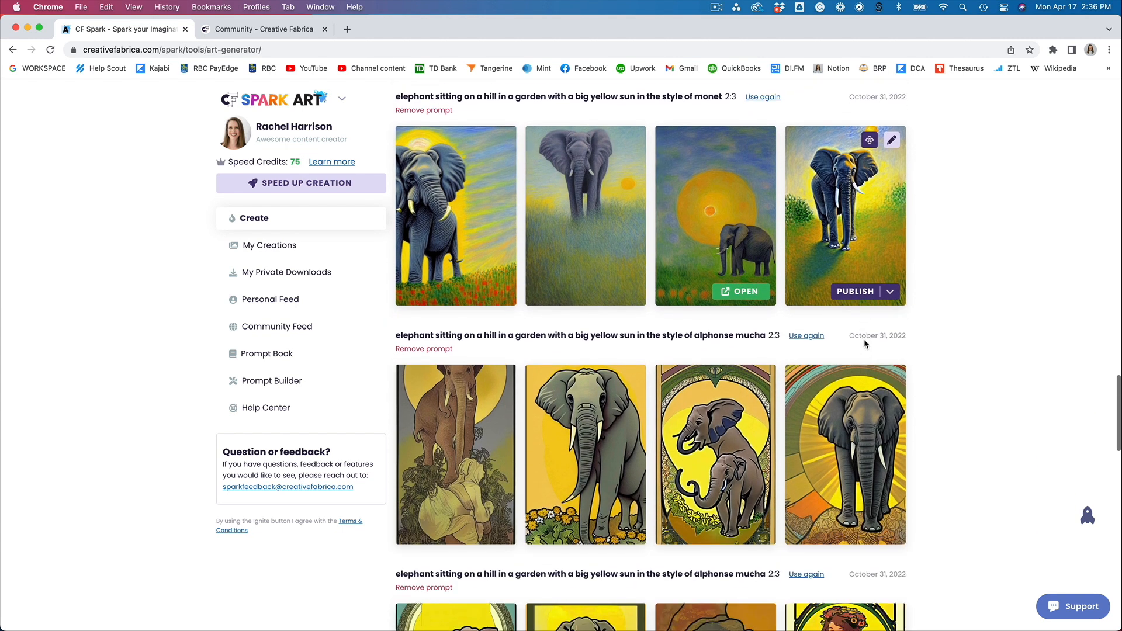
scroll(864, 344, "up", 11)
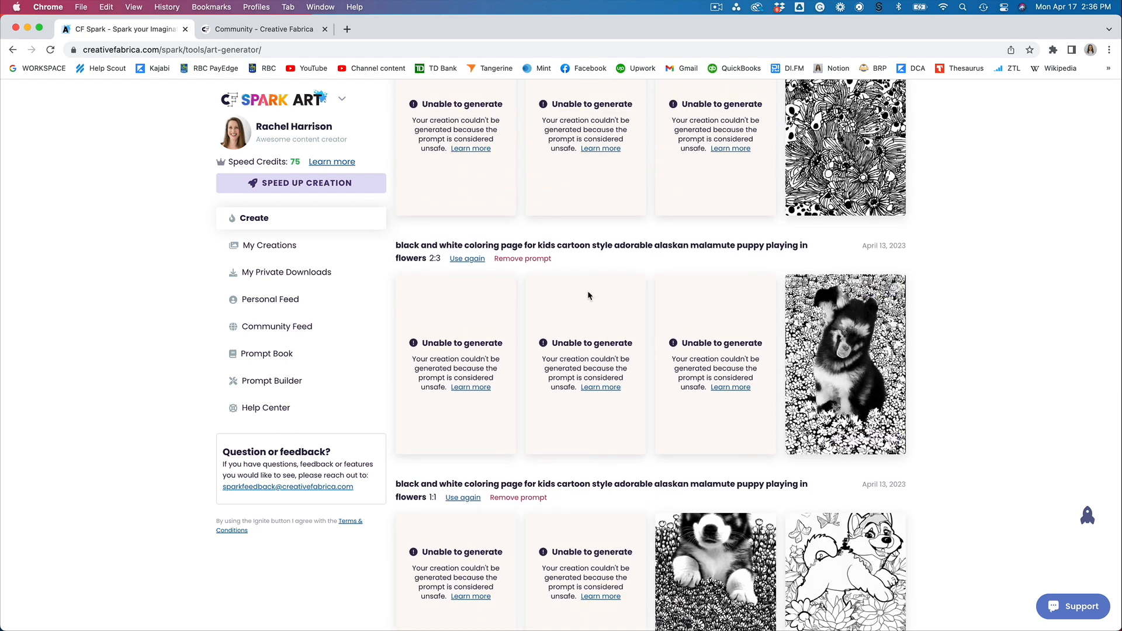
double_click(544, 244)
Copy the earlier prompt "adorable alaskan malamute puppy , Storybook Illustration, Golden Hour, Monochrome, 4k, Happy" into the new creation's prompt
scroll(996, 337, "up", 20)
scroll(994, 332, "down", 3)
mouse_move(443, 358)
left_click_drag(395, 315, 806, 318)
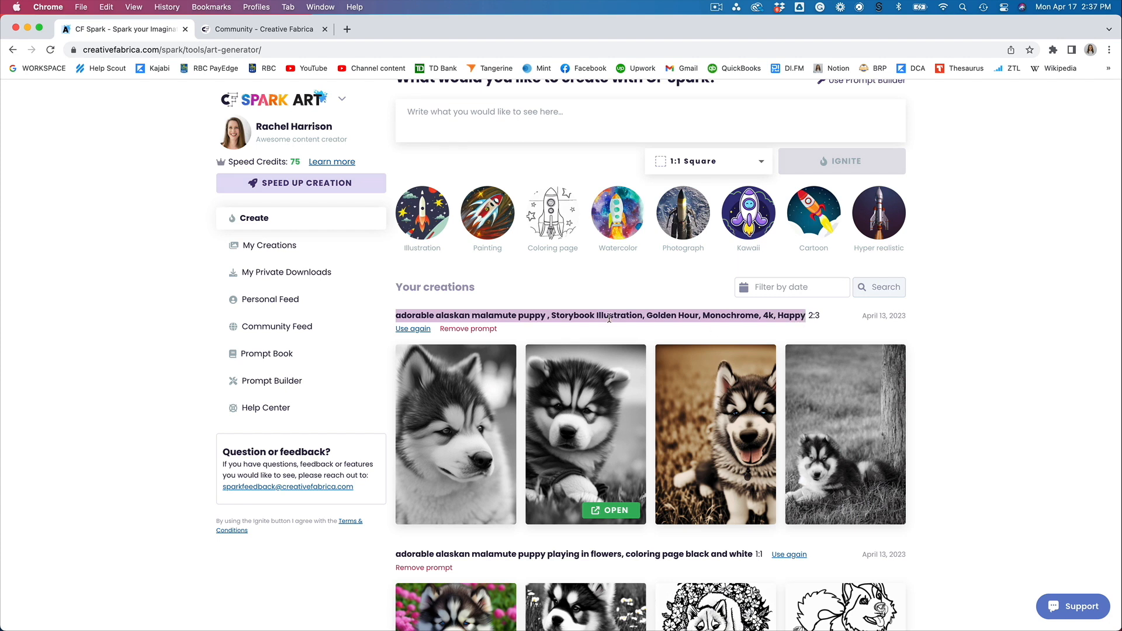
key("super+c")
left_click(469, 117)
scroll(469, 117, "up", 2)
mouse_move(466, 117)
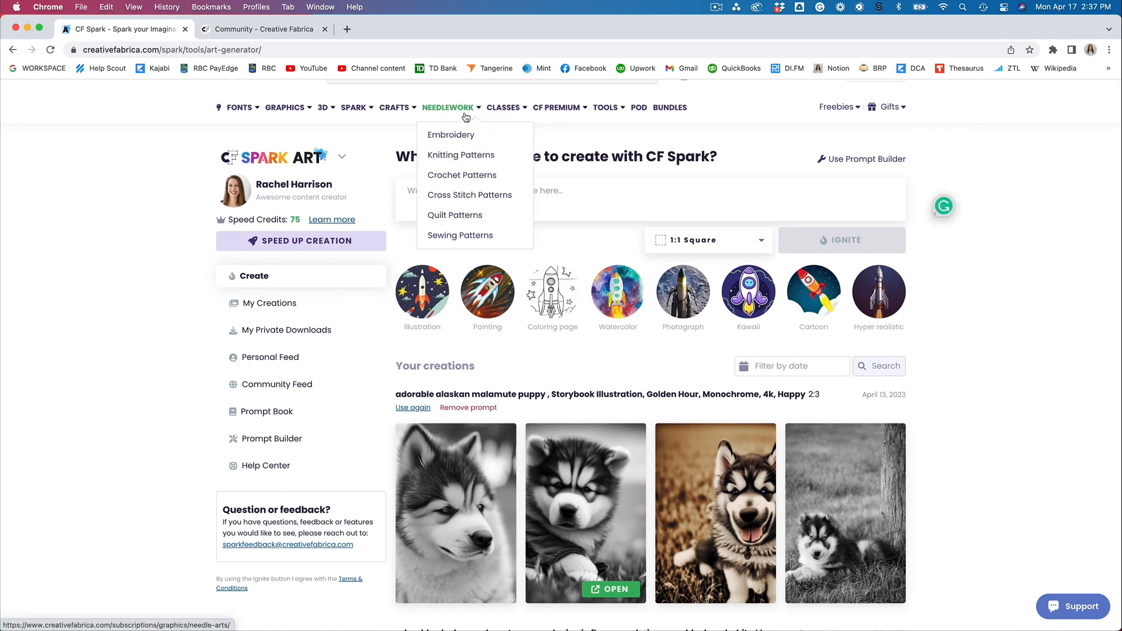
key("super+v")
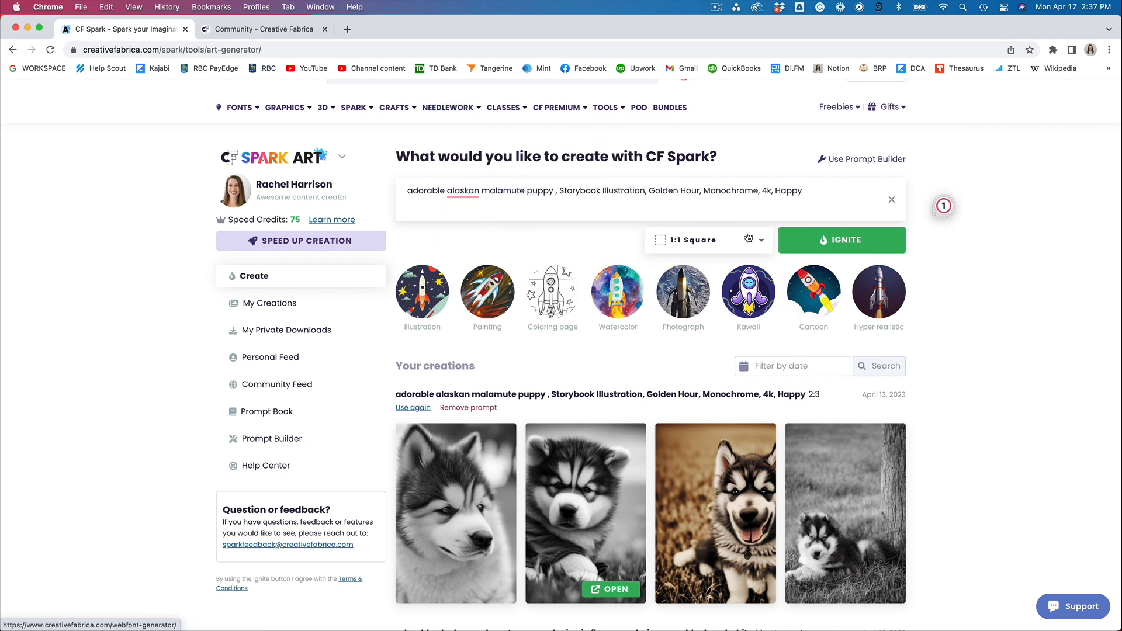
Set the aspect ratio to 4:5 Portrait and generate the malamute puppy images
left_click(748, 236)
left_click(644, 333)
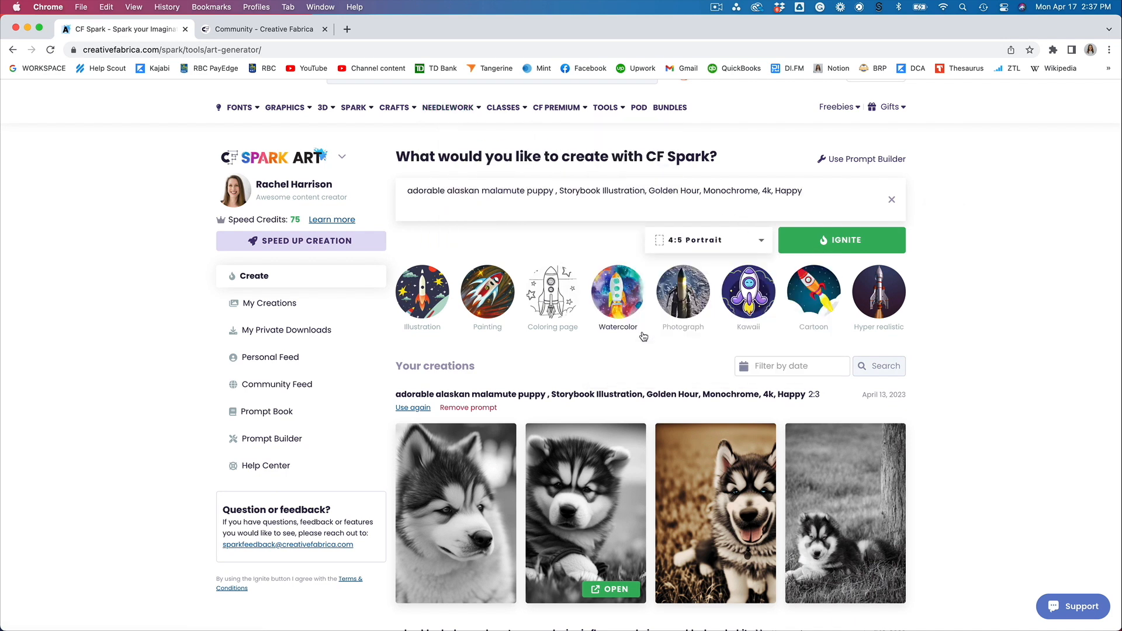
left_click(833, 242)
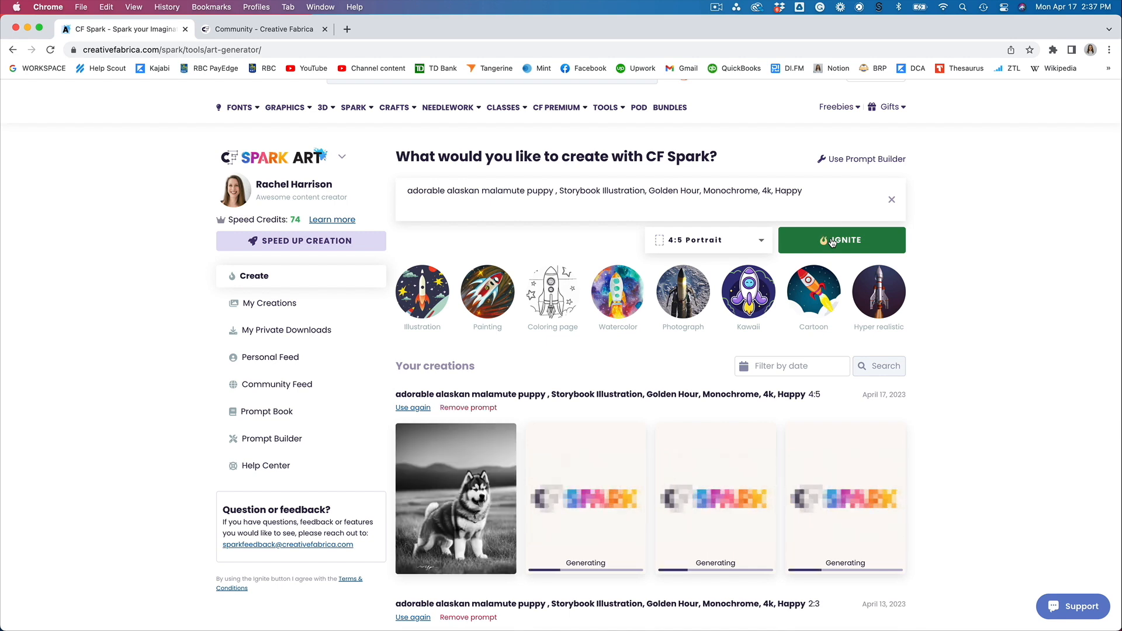
Publish the first image of the 2:3 "adorable alaskan malamute puppy" Storybook Illustration set with the plain Publish option
scroll(830, 237, "down", 3)
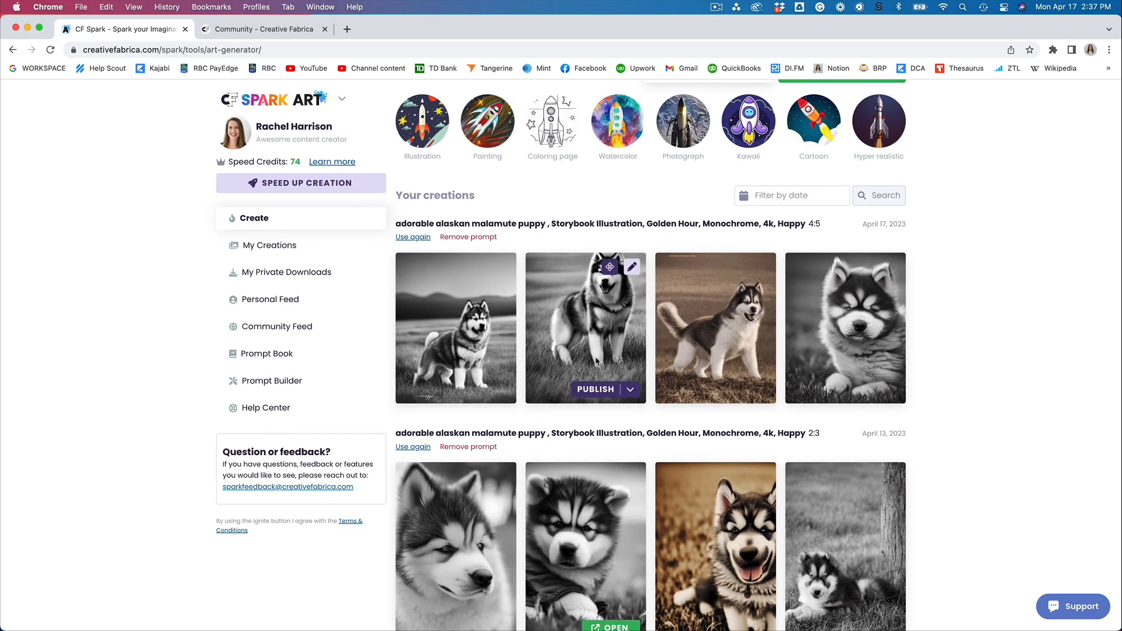
scroll(596, 361, "down", 1)
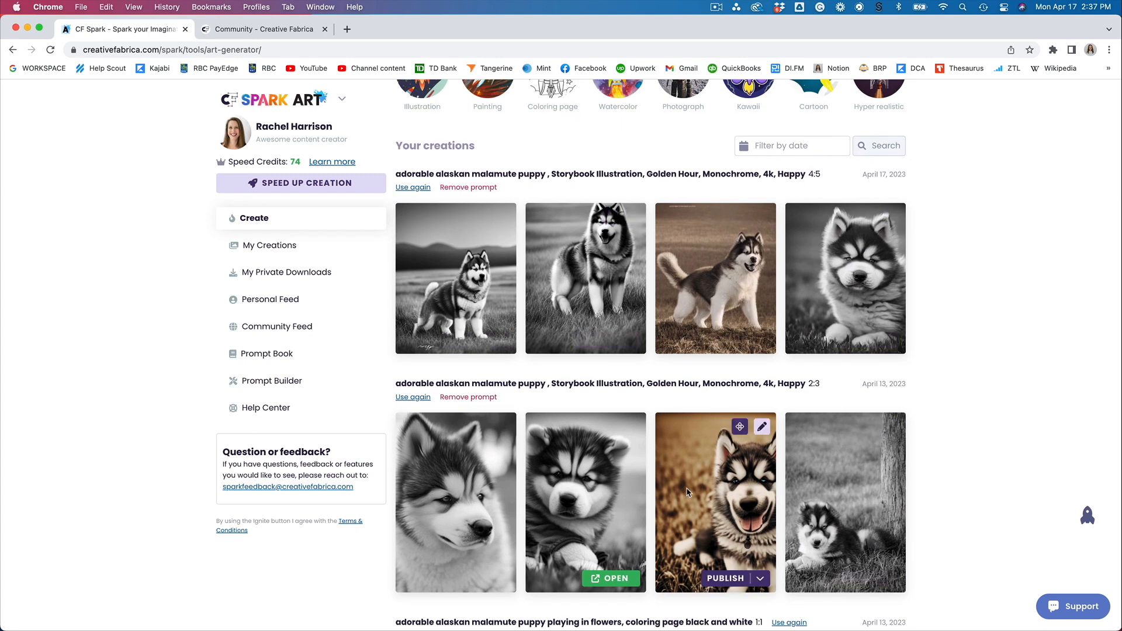
scroll(551, 491, "up", 1)
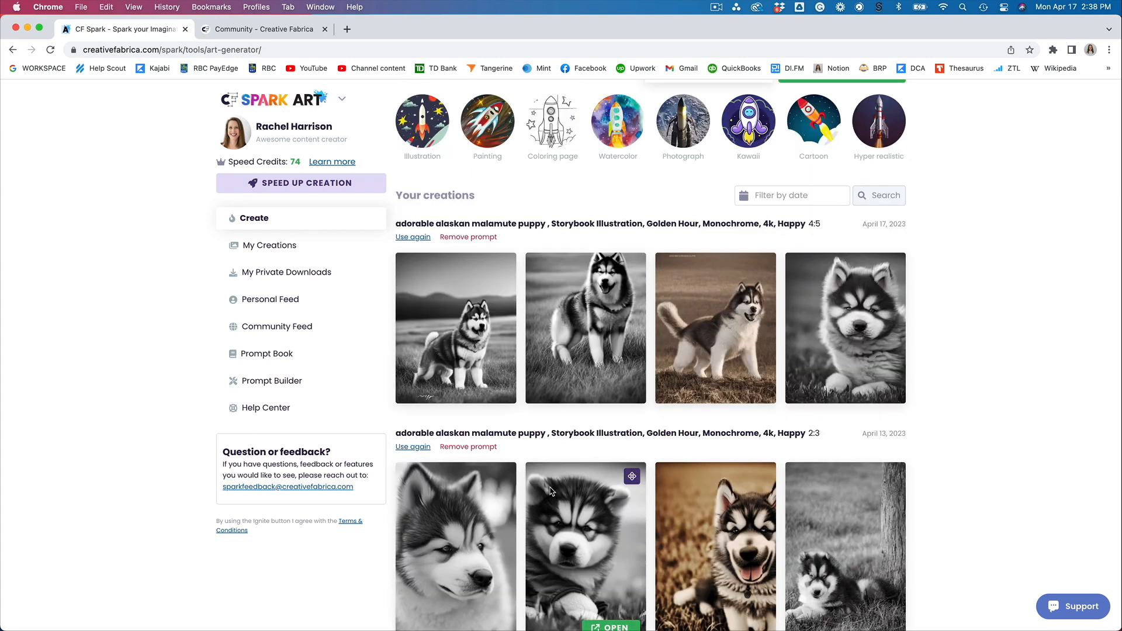
scroll(550, 491, "down", 2)
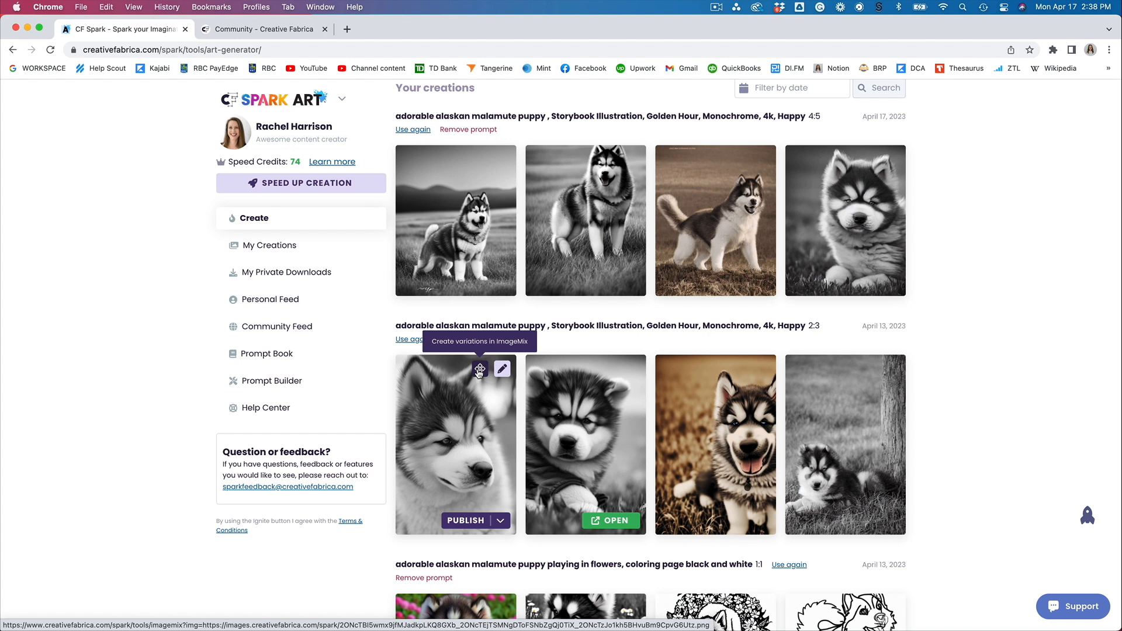
left_click(473, 396)
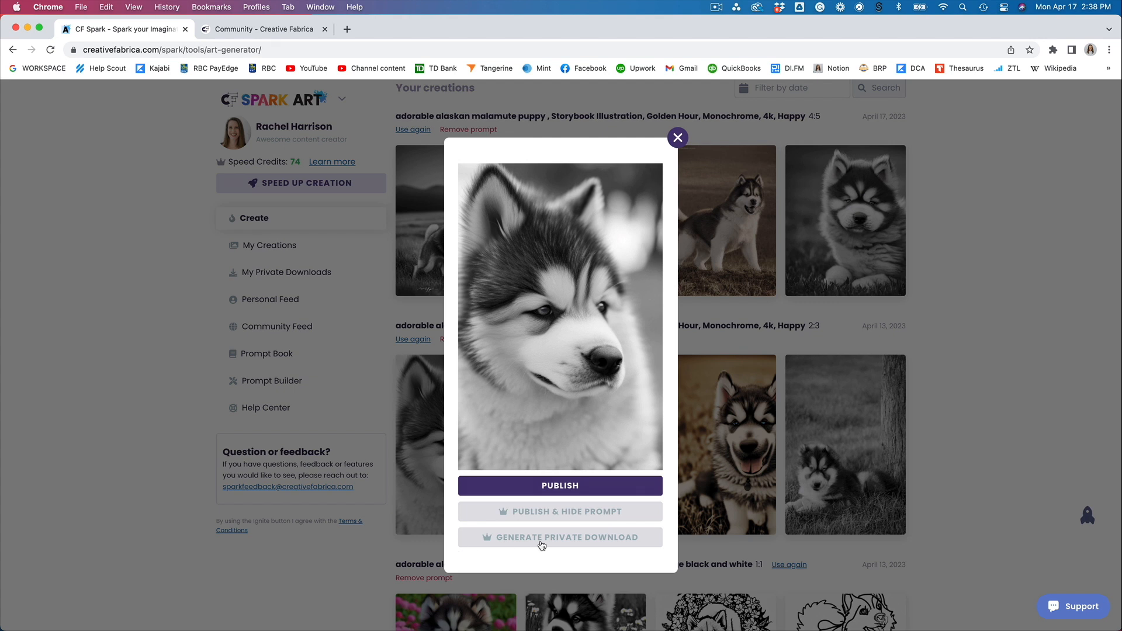
left_click(561, 486)
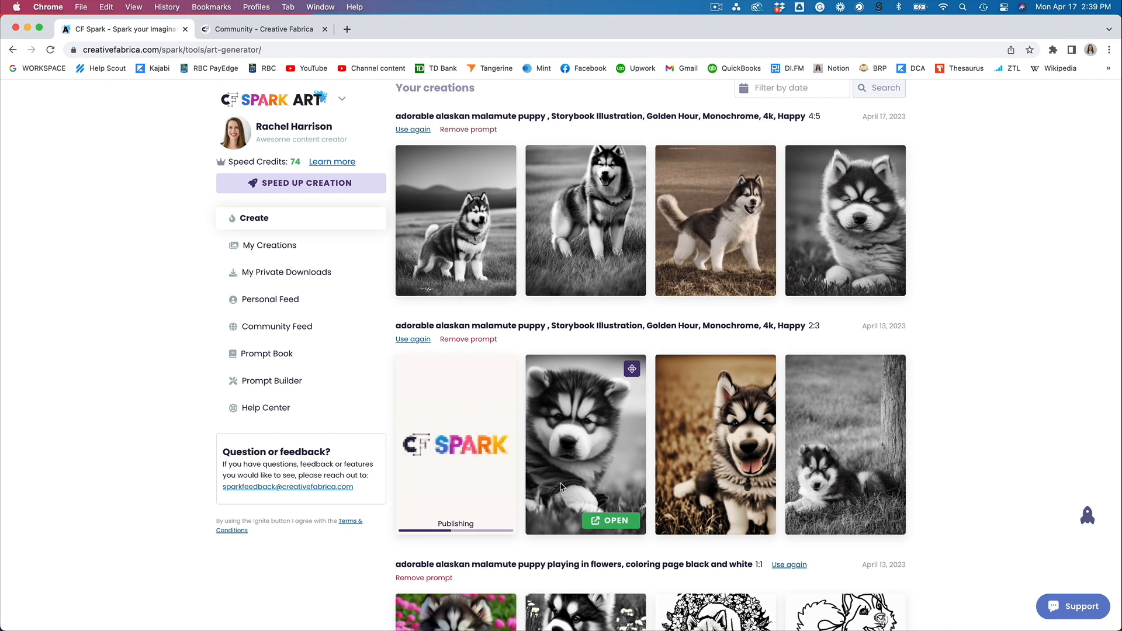
Open the listing of the second 2:3 malamute puppy image and examine its download, sharing, prompt visibility, listing management and community sections
left_click(611, 521)
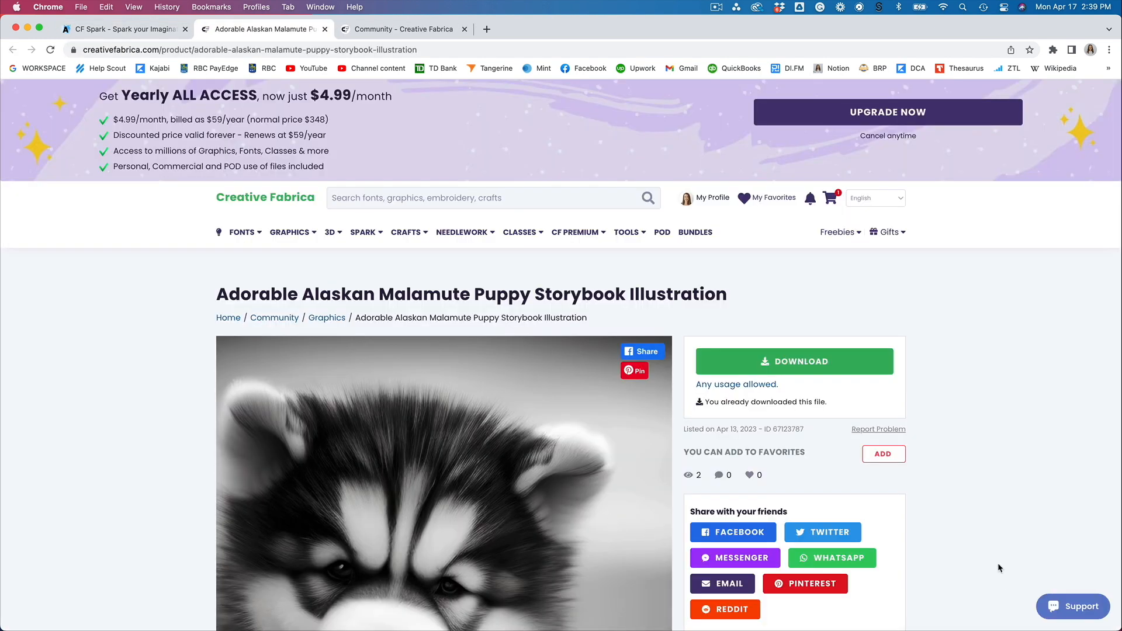
scroll(993, 563, "down", 4)
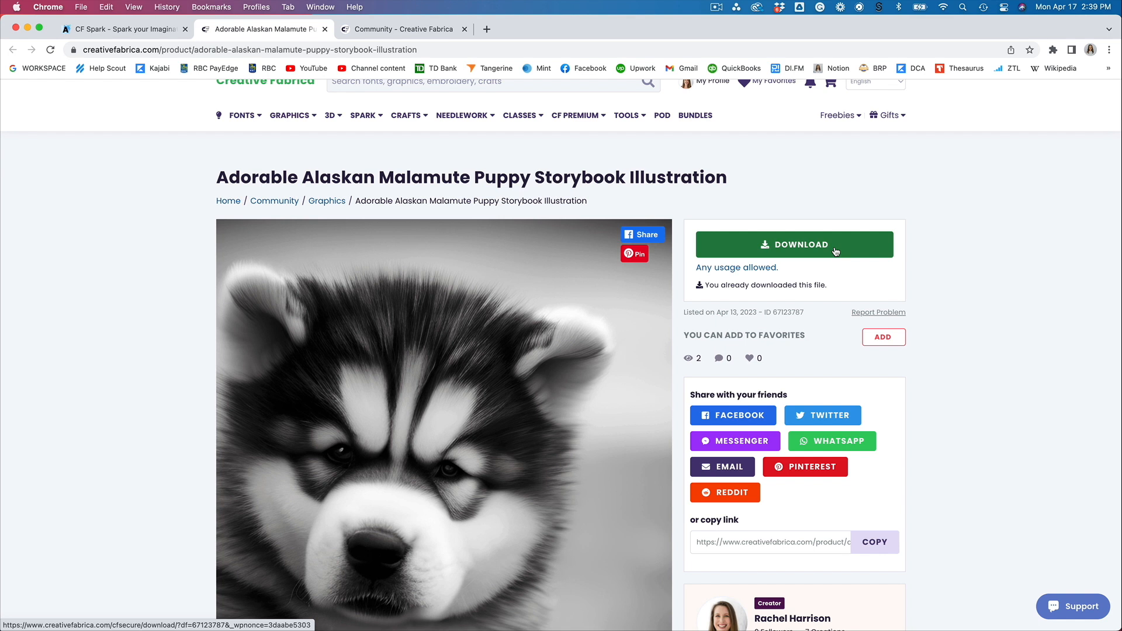
scroll(993, 419, "down", 5)
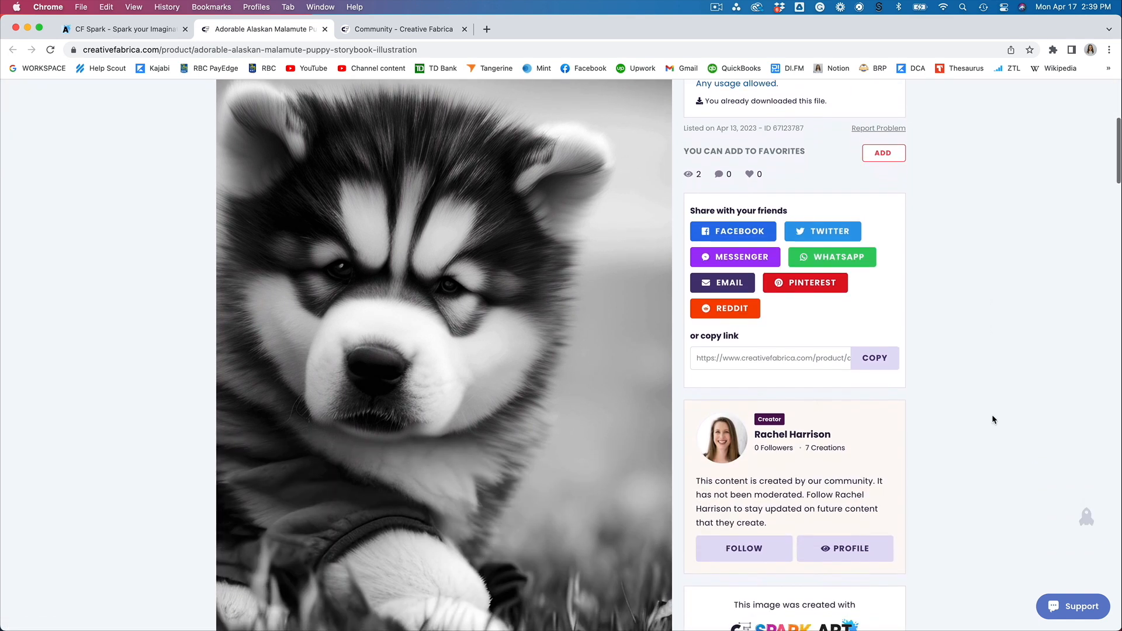
scroll(992, 419, "down", 8)
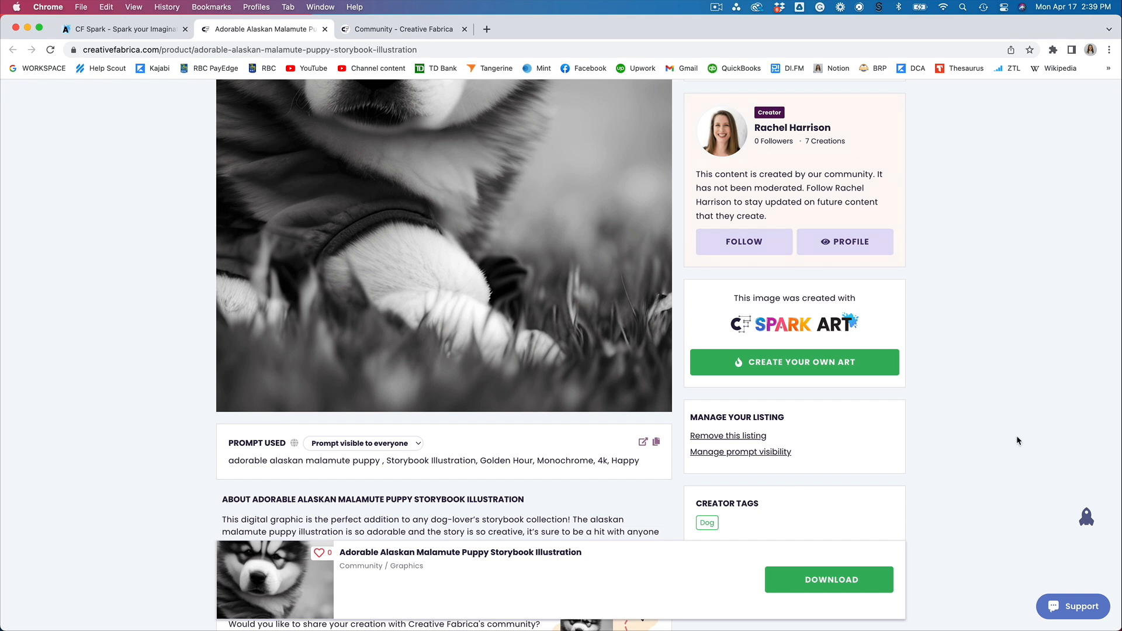
scroll(1017, 438, "up", 6)
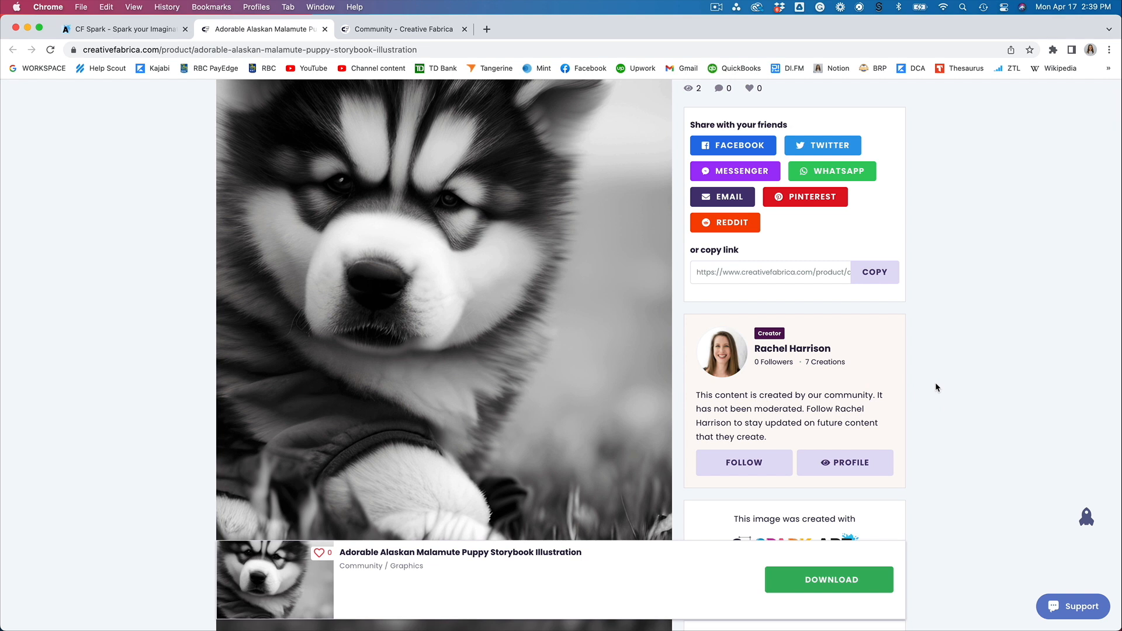
scroll(935, 387, "down", 3)
scroll(964, 384, "down", 2)
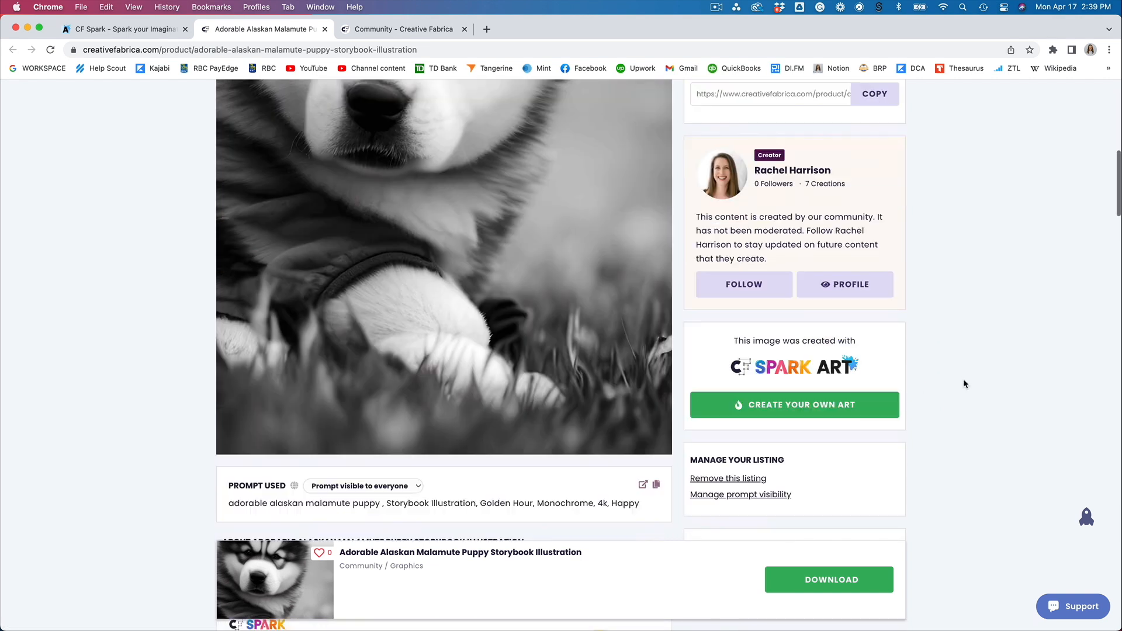
scroll(965, 384, "down", 10)
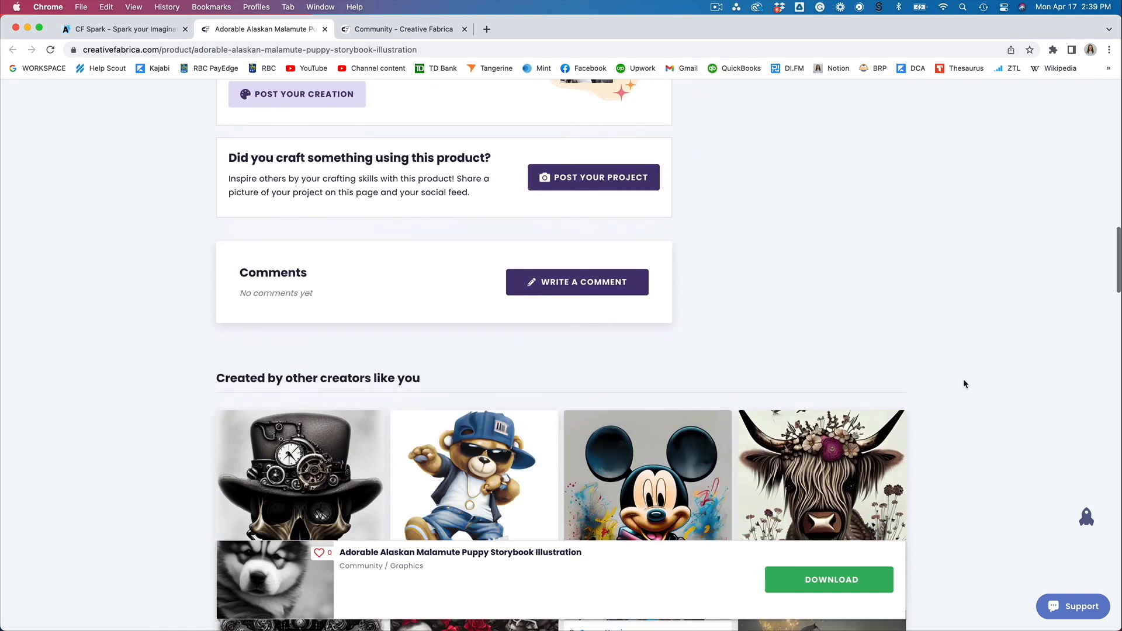
scroll(964, 383, "down", 3)
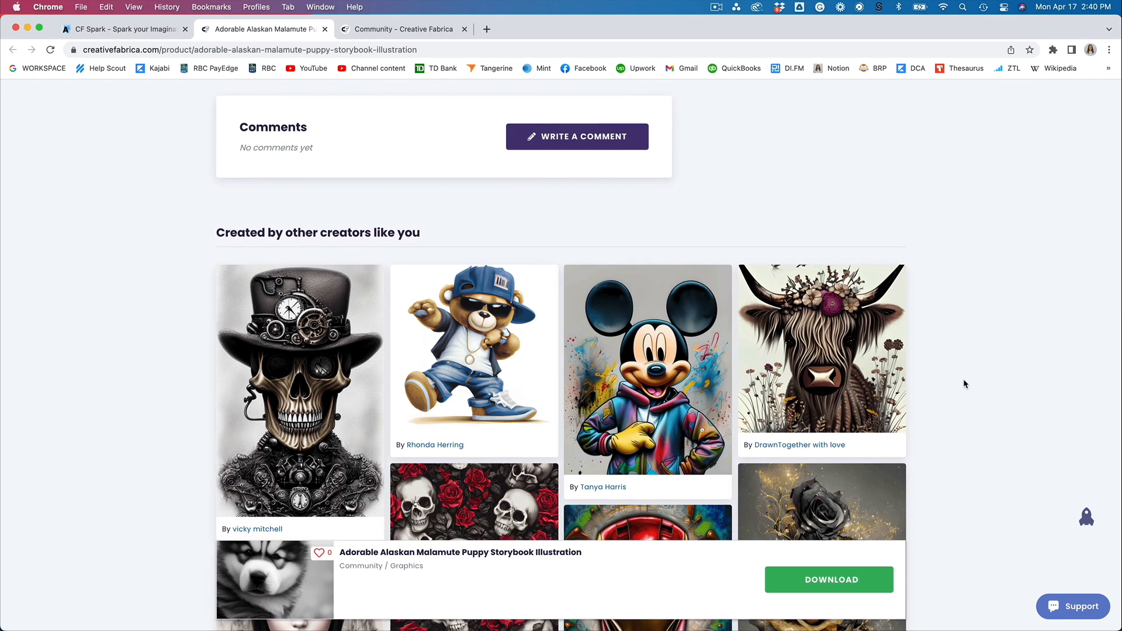
scroll(964, 383, "up", 15)
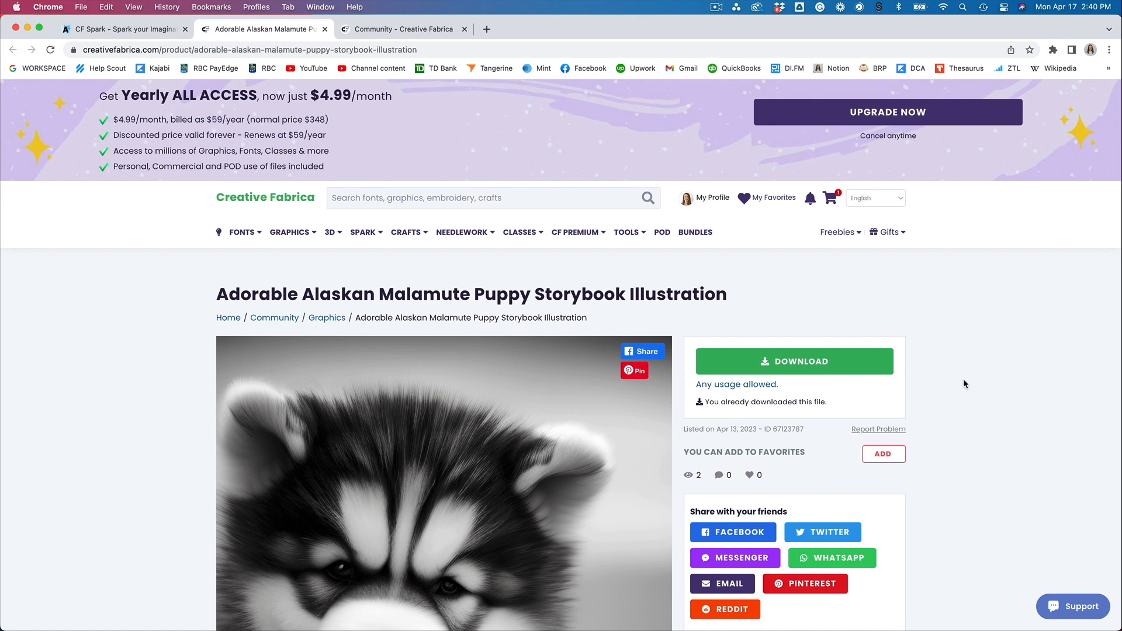
Go to the CF Spark tool overview and open the CF Spark Crystalline generator for transparent PNGs
left_click(365, 234)
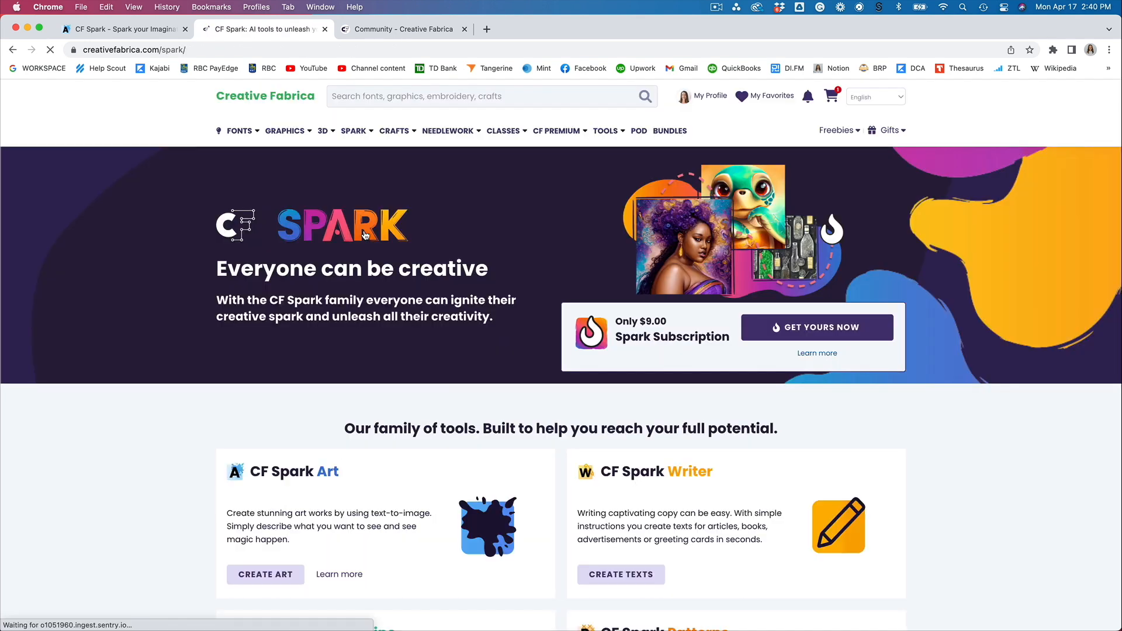
scroll(296, 332, "down", 4)
scroll(297, 337, "down", 3)
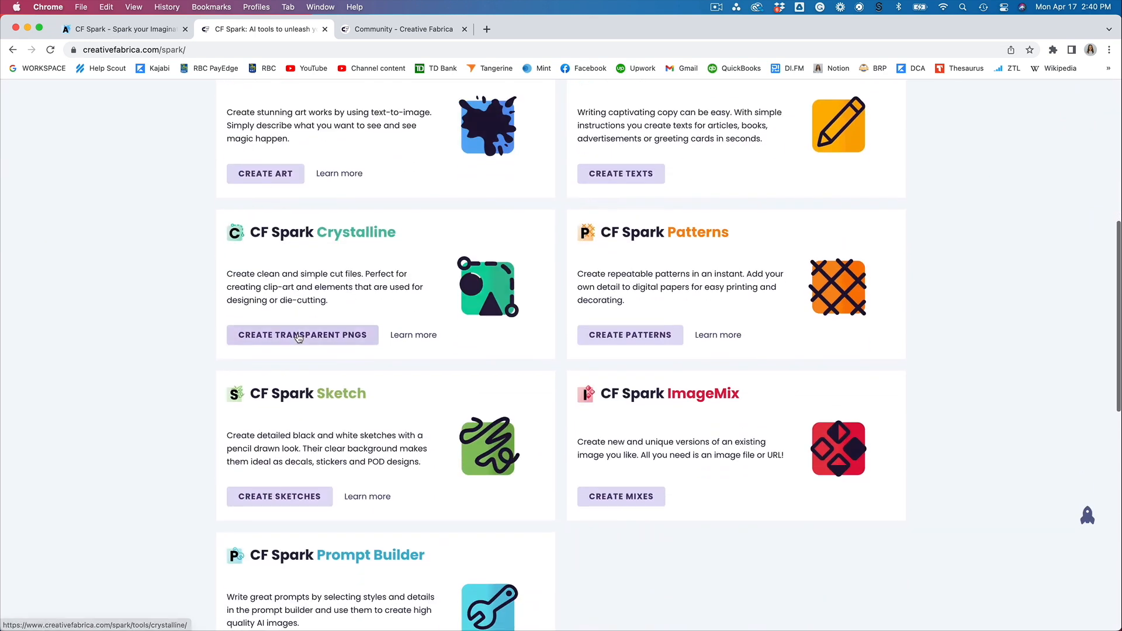
left_click(313, 338)
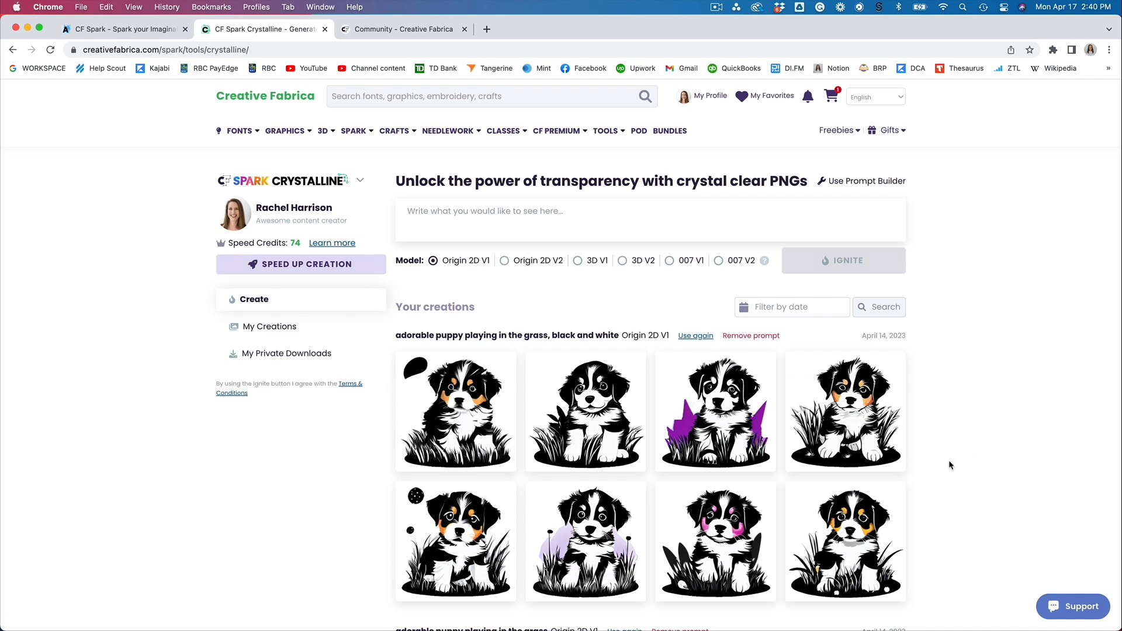
Generate transparent PNG images in CF Spark Crystalline from the prompt "cute elephant" with the Origin 2D V1 model
scroll(949, 465, "down", 5)
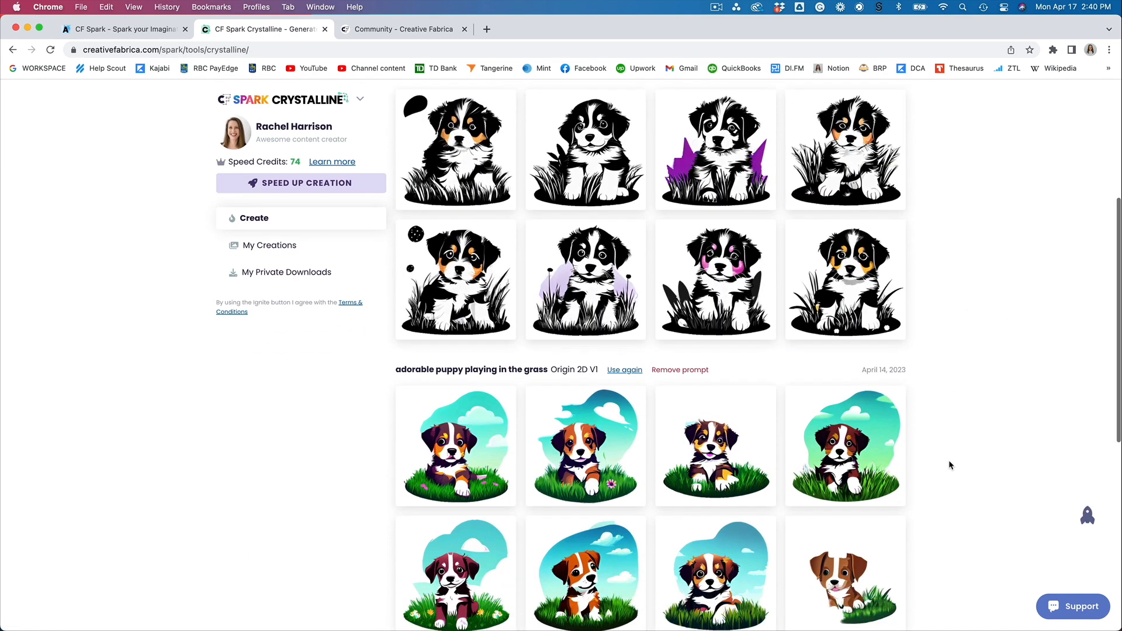
scroll(949, 465, "down", 3)
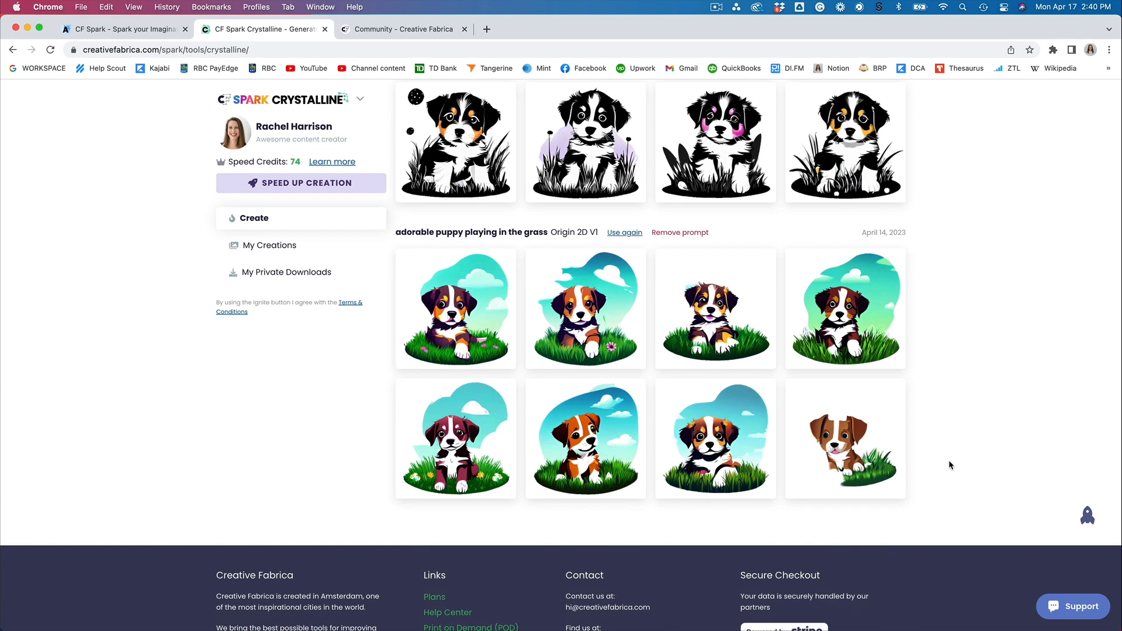
scroll(949, 460, "down", 1)
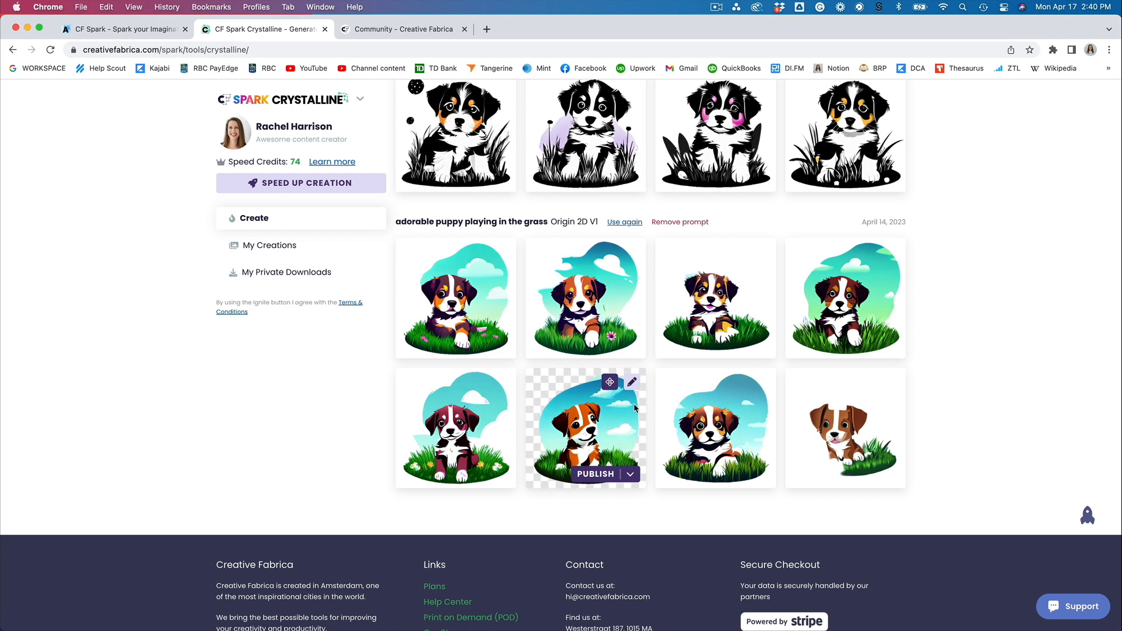
scroll(1117, 386, "up", 4)
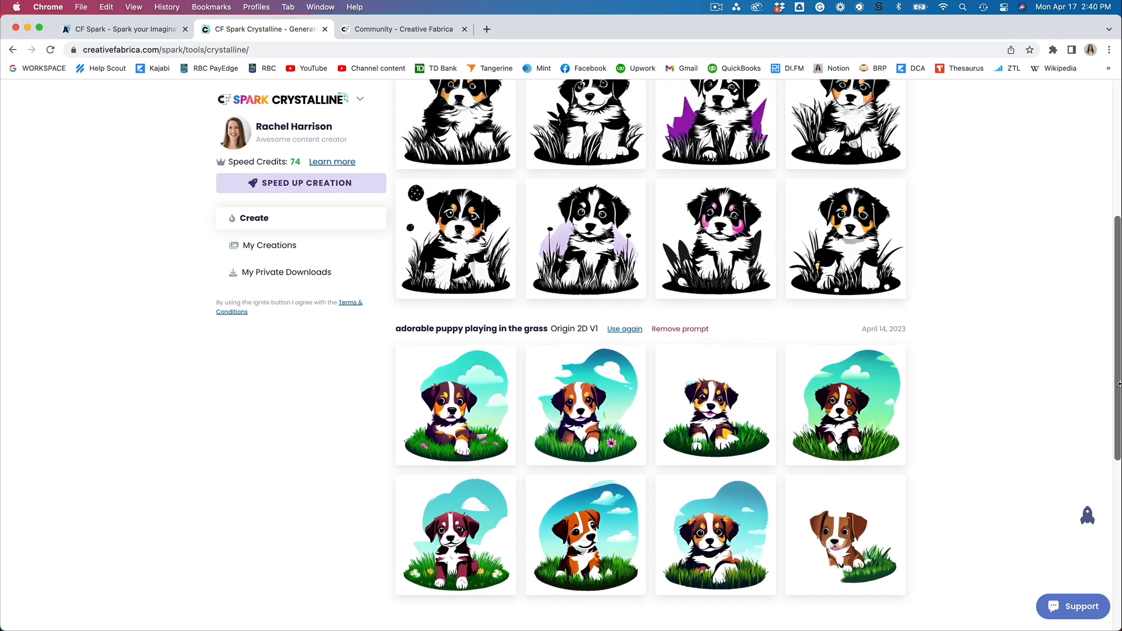
scroll(1117, 384, "up", 5)
left_click(493, 211)
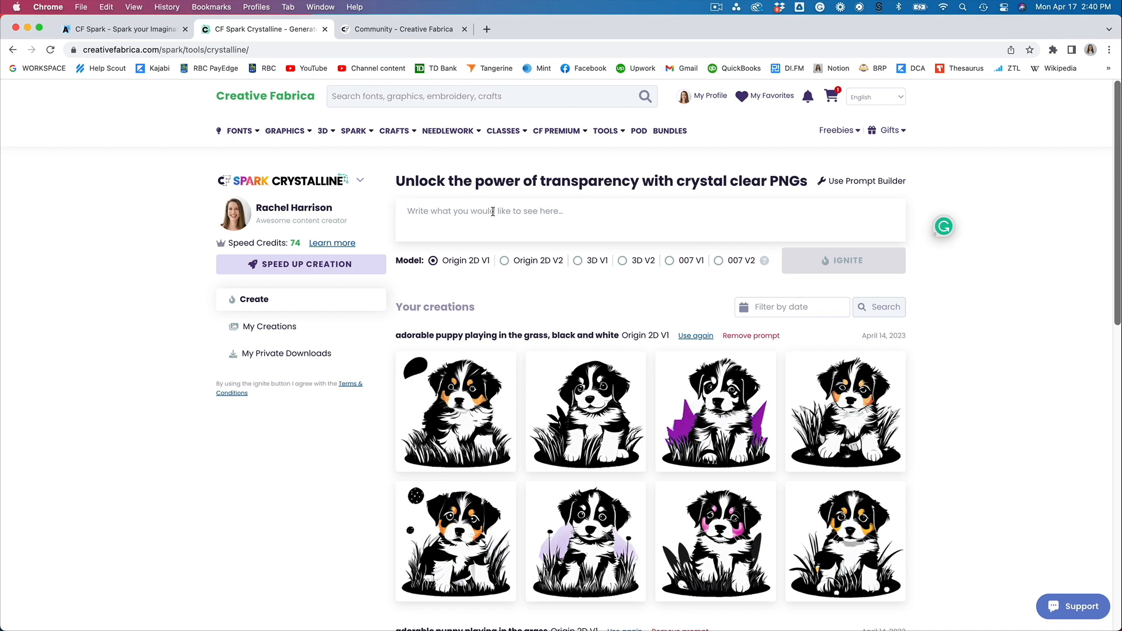
type("cute elepn")
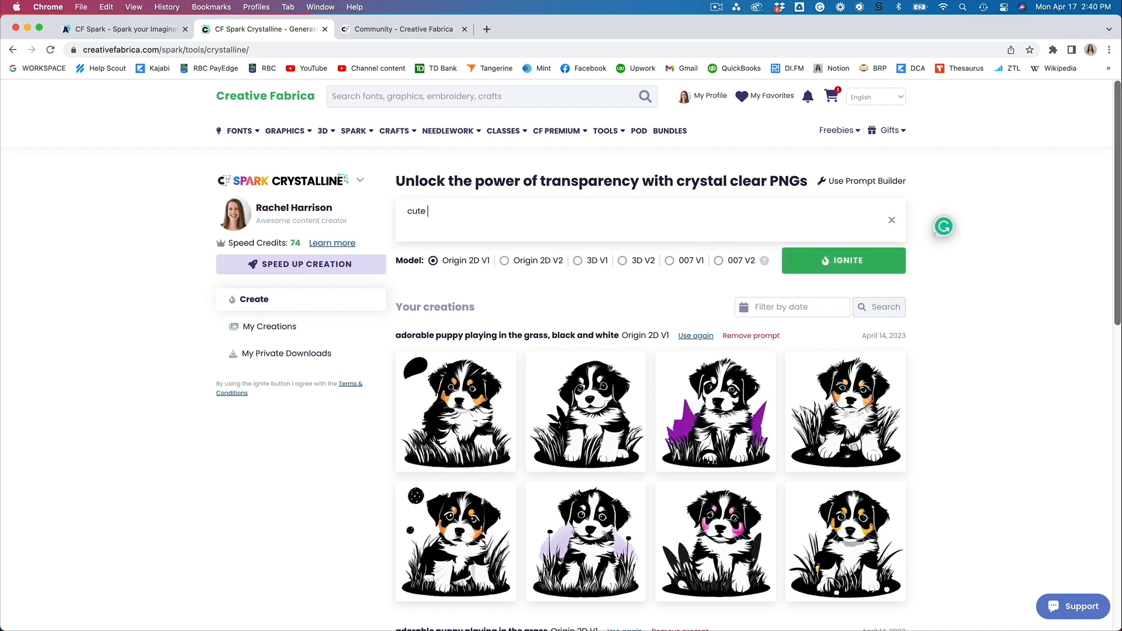
key("BackSpace")
type("phant")
key("BackSpace")
key("BackSpace")
key("BackSpace")
key("BackSpace")
key("BackSpace")
type("hant")
left_click(842, 261)
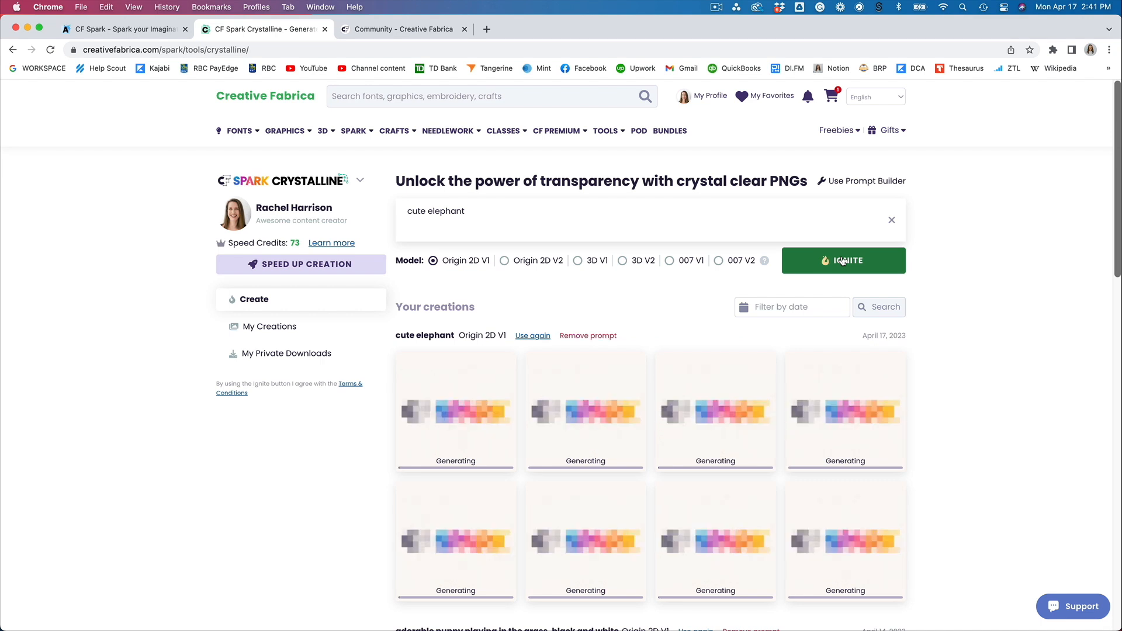
Examine the generated elephants alongside the earlier puppy creations, and check the publishing options of the second elephant without choosing one
scroll(842, 261, "down", 2)
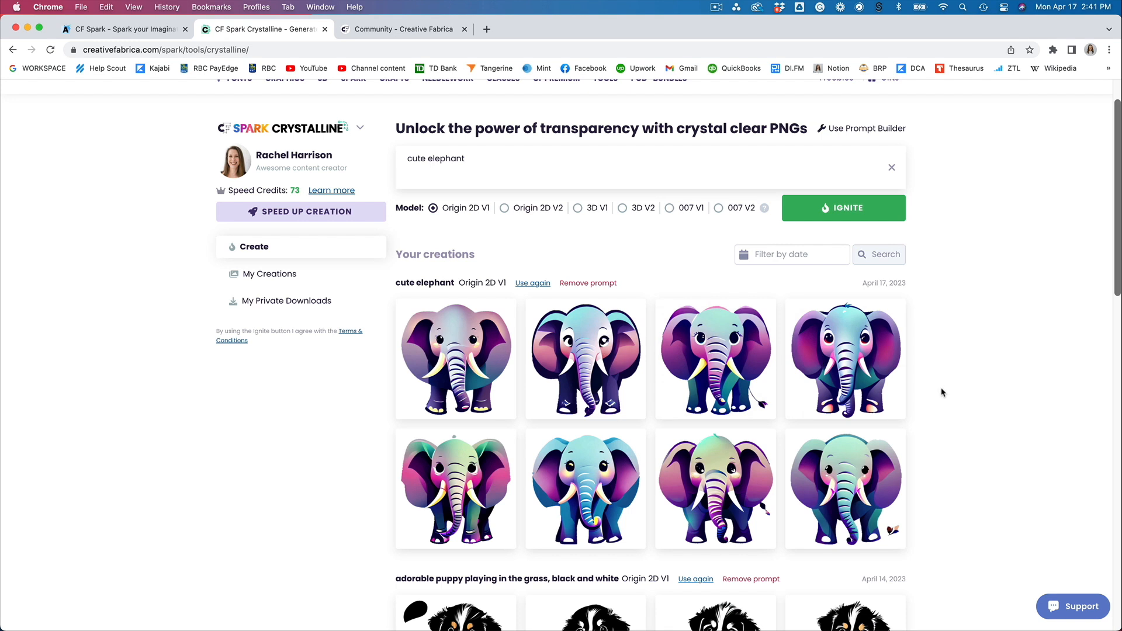
scroll(1000, 402, "down", 5)
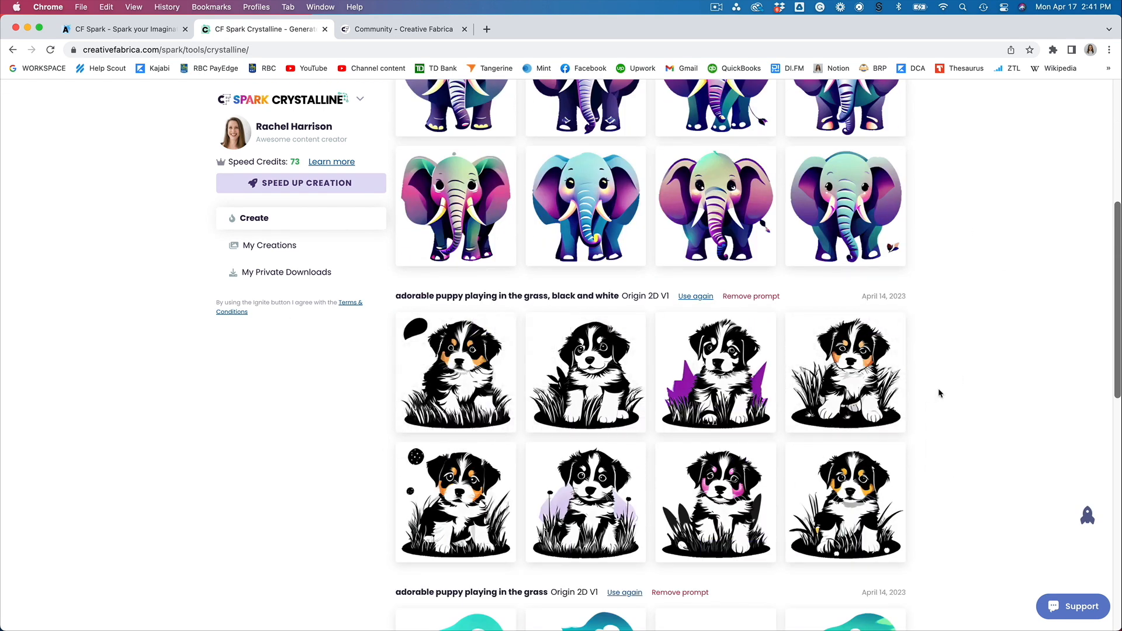
scroll(973, 333, "up", 3)
scroll(975, 337, "up", 1)
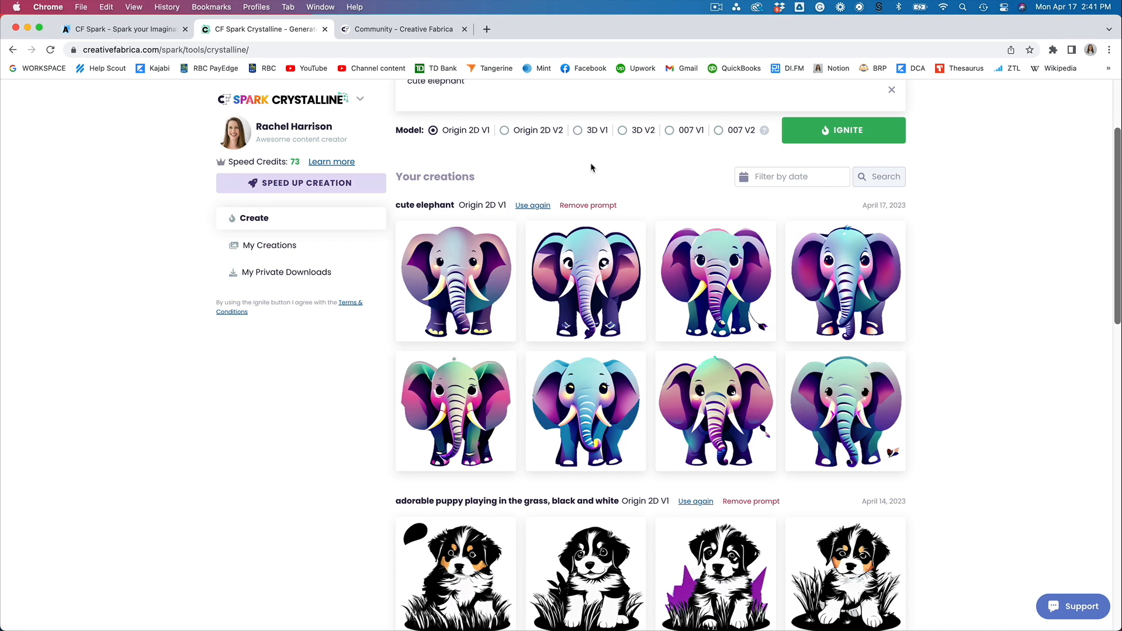
scroll(591, 168, "up", 4)
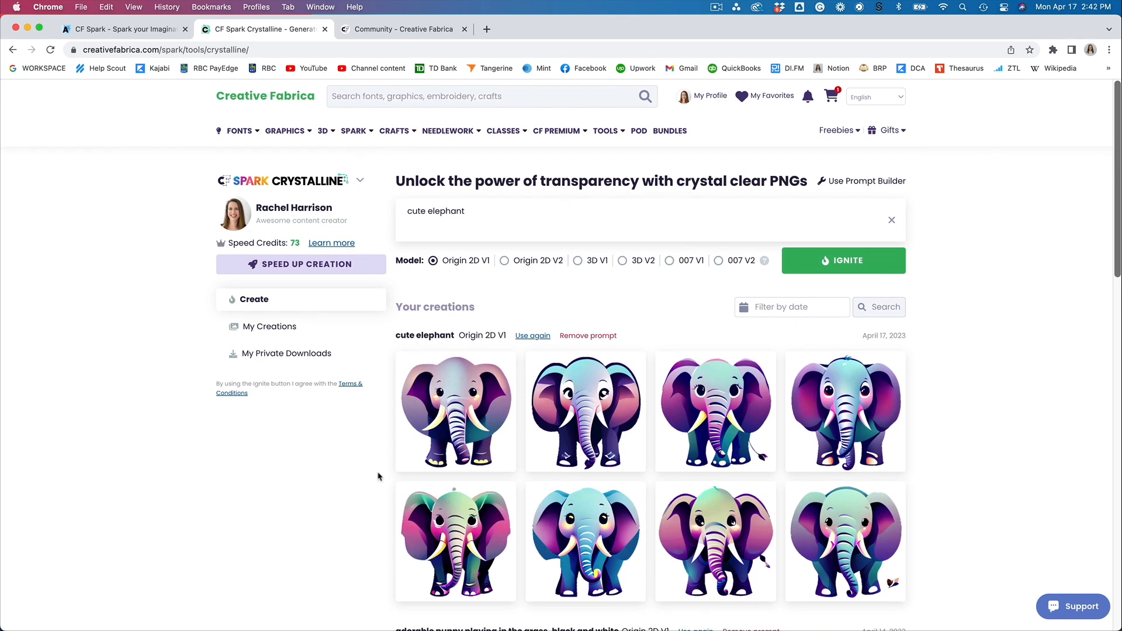
mouse_move(574, 421)
left_click(629, 459)
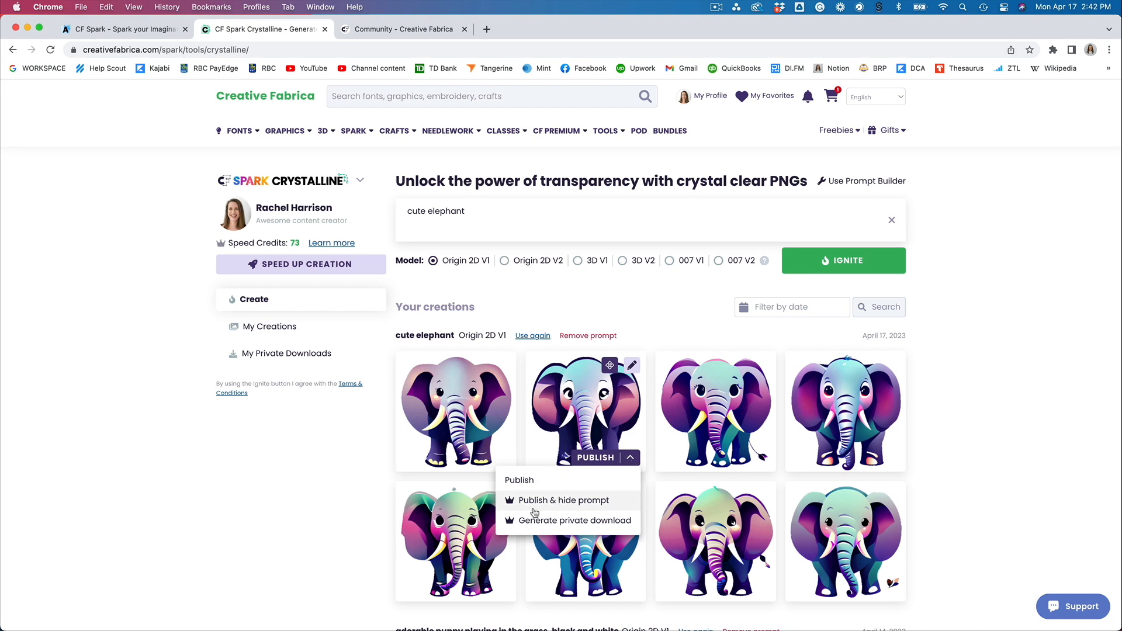
left_click(651, 347)
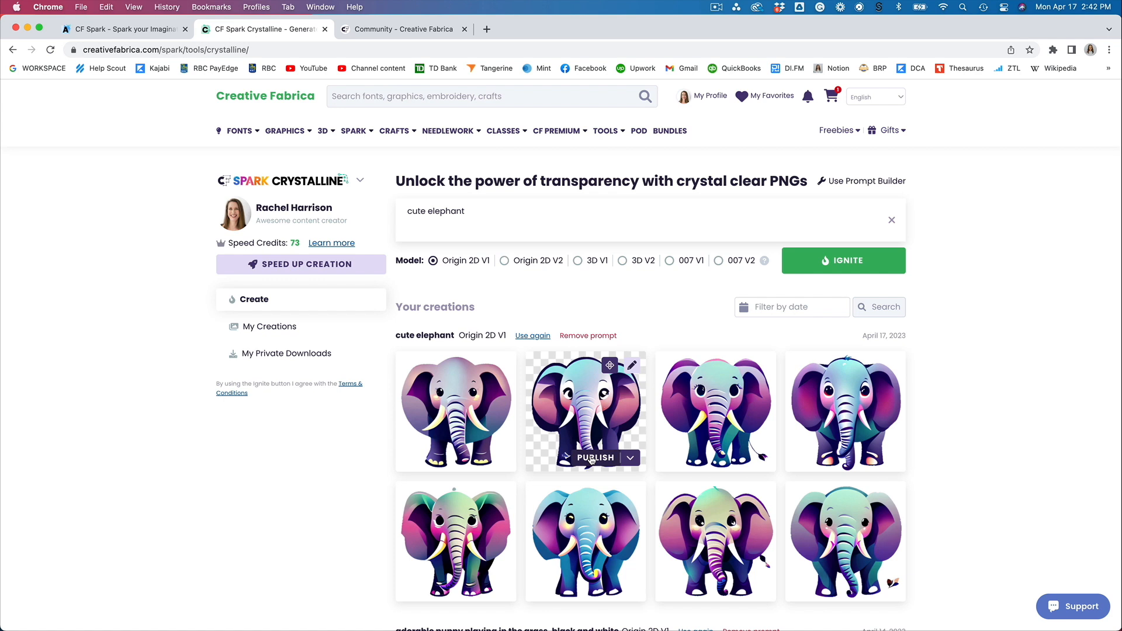
Return to the CF Spark tool overview and open the CF Spark Sketch generator
left_click(351, 133)
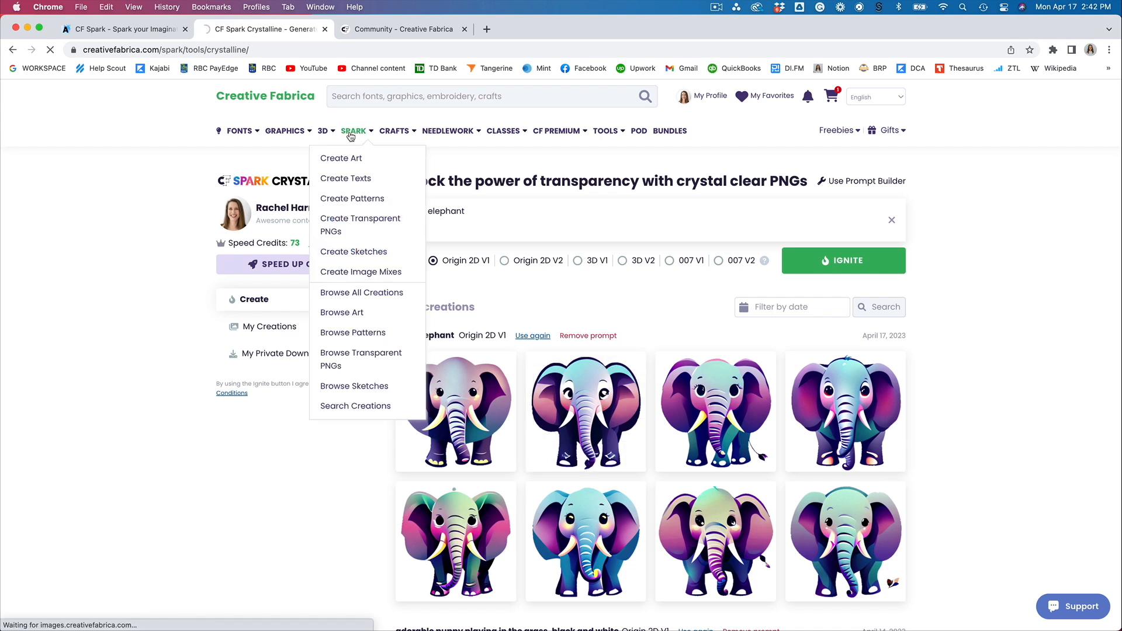
scroll(331, 436, "down", 5)
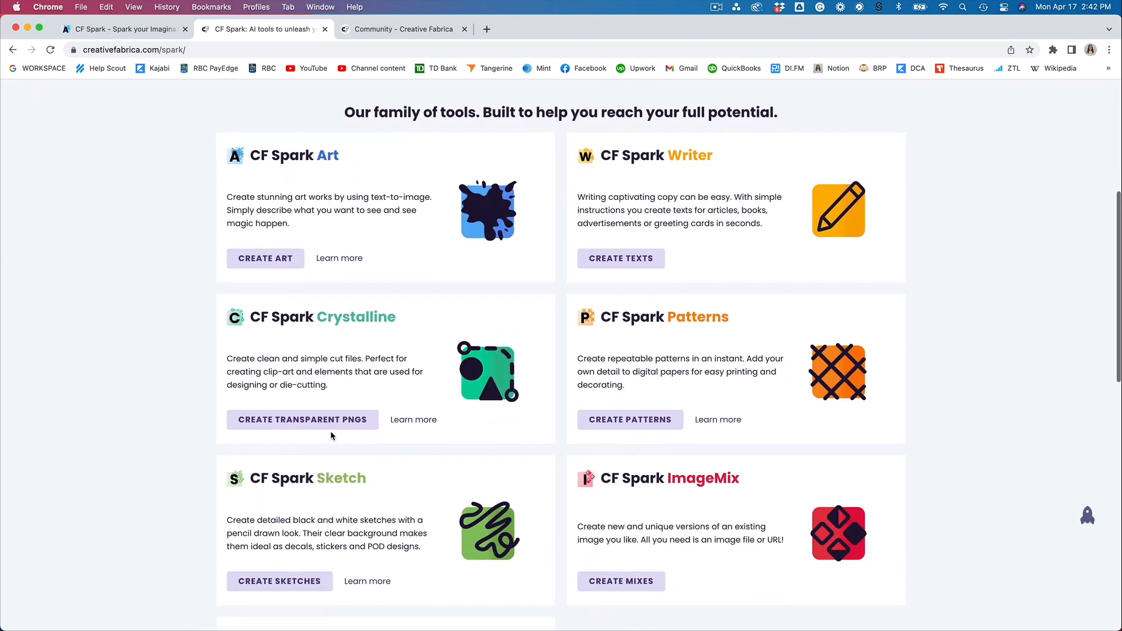
scroll(331, 430, "down", 3)
left_click(291, 391)
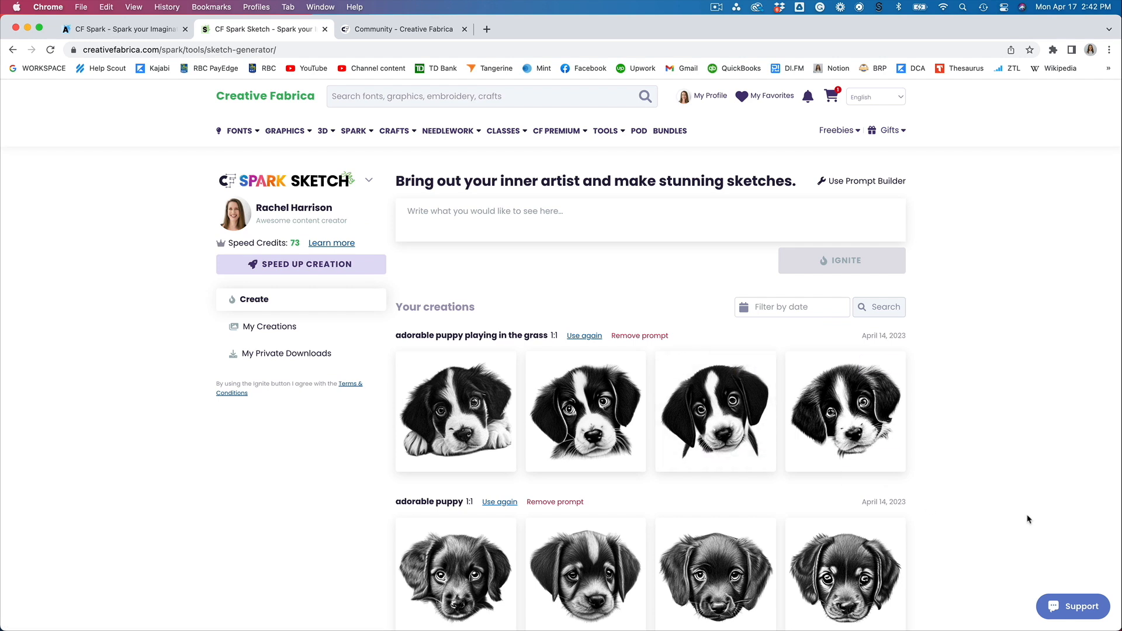
Generate black-and-white sketches in CF Spark Sketch from the prompt "cute elephant"
scroll(987, 511, "down", 3)
scroll(986, 507, "up", 5)
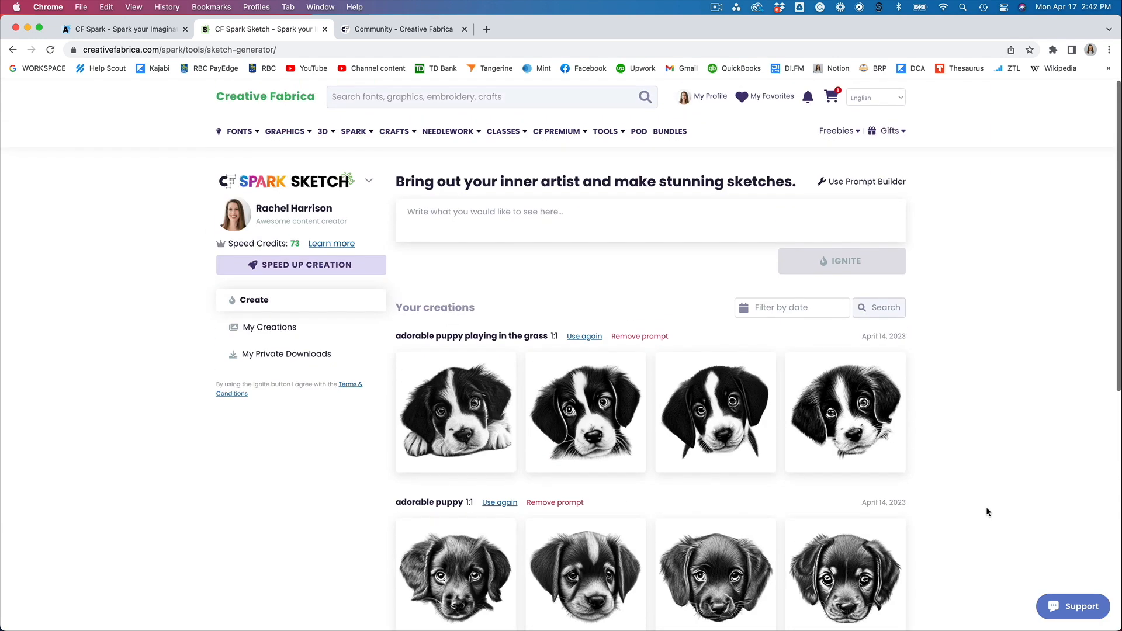
left_click(464, 214)
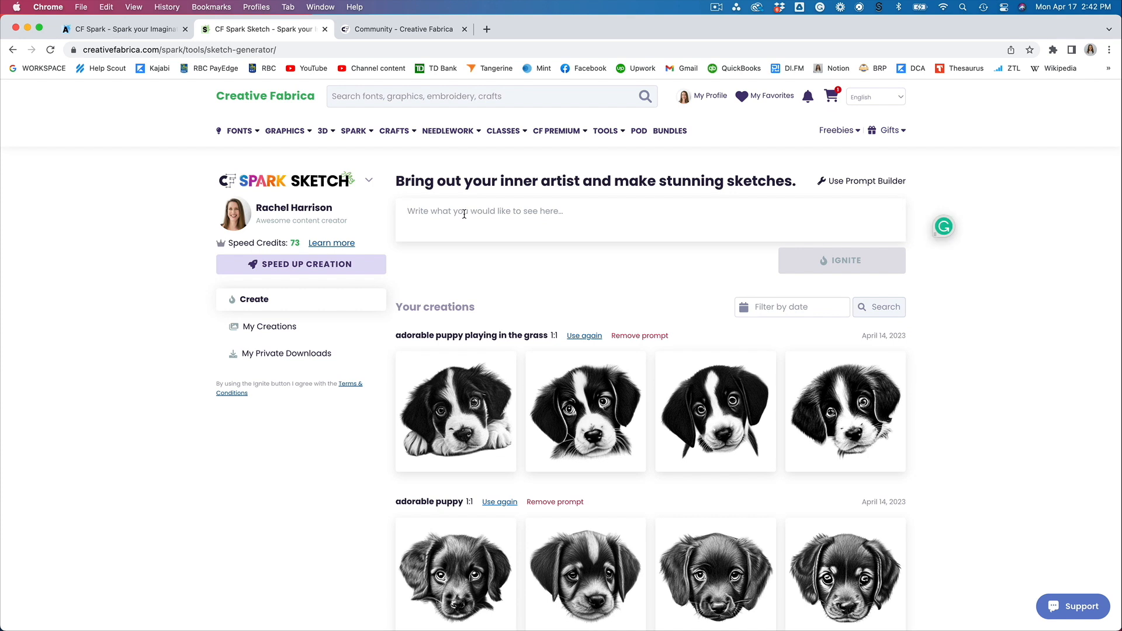
type("cute el")
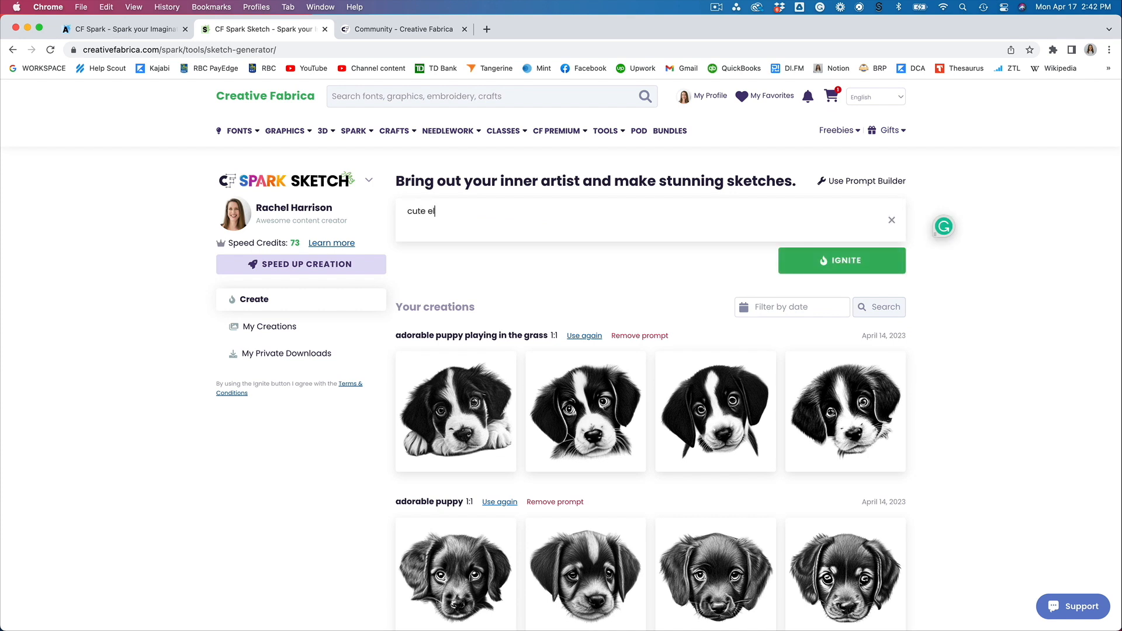
type("ephant")
left_click(849, 263)
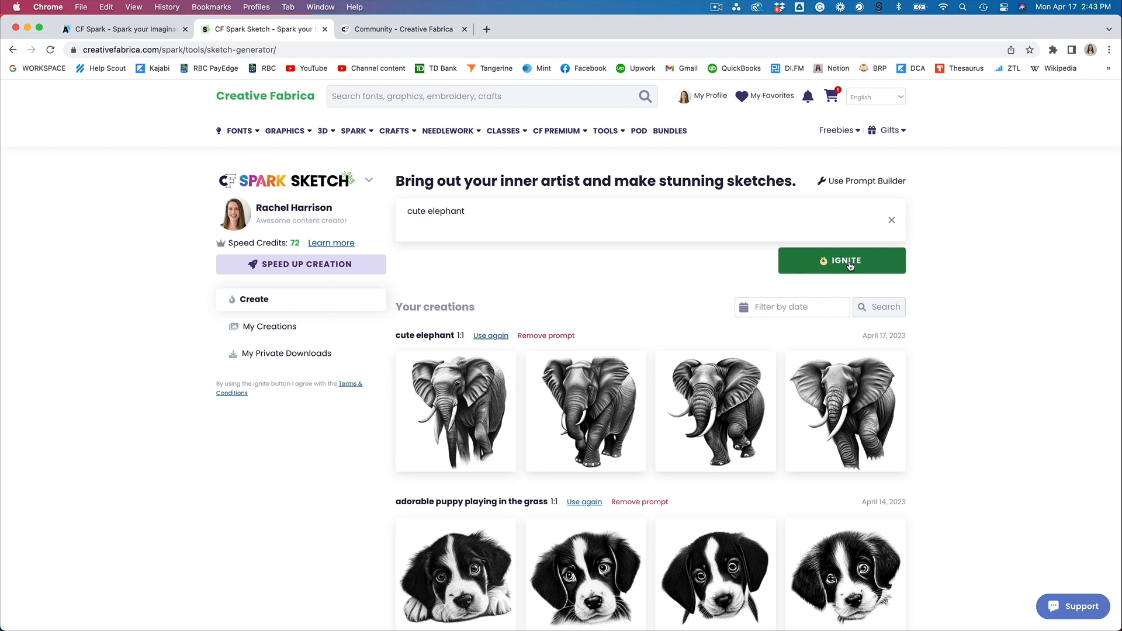
Extend the sketch prompt to "cartoon style cute elephant" and generate a new set of sketches
scroll(850, 266, "down", 3)
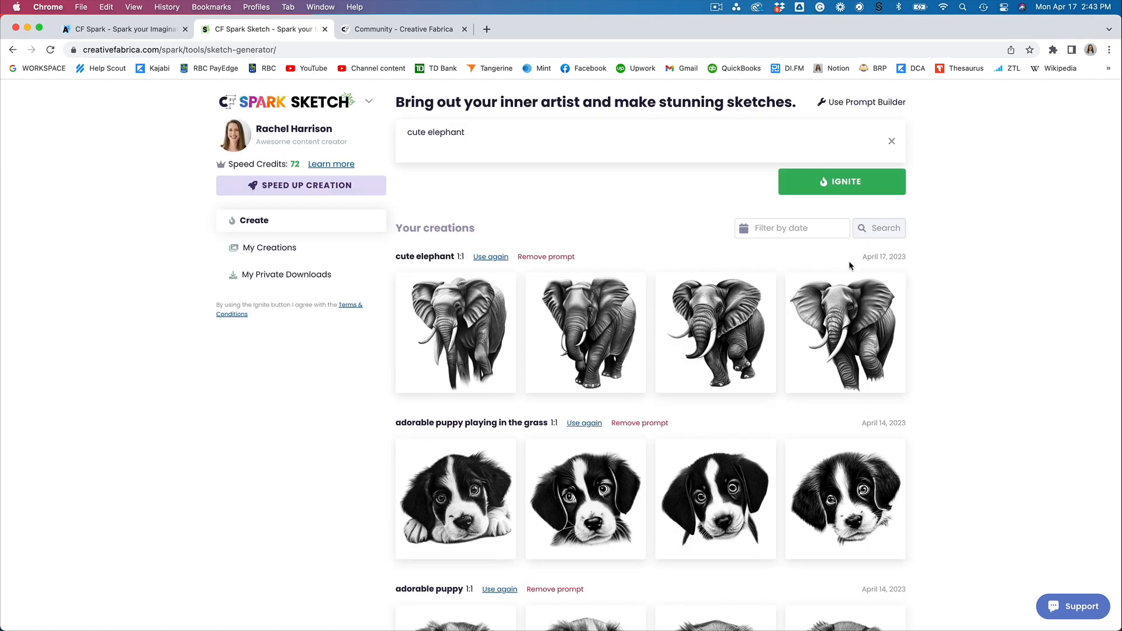
left_click(406, 133)
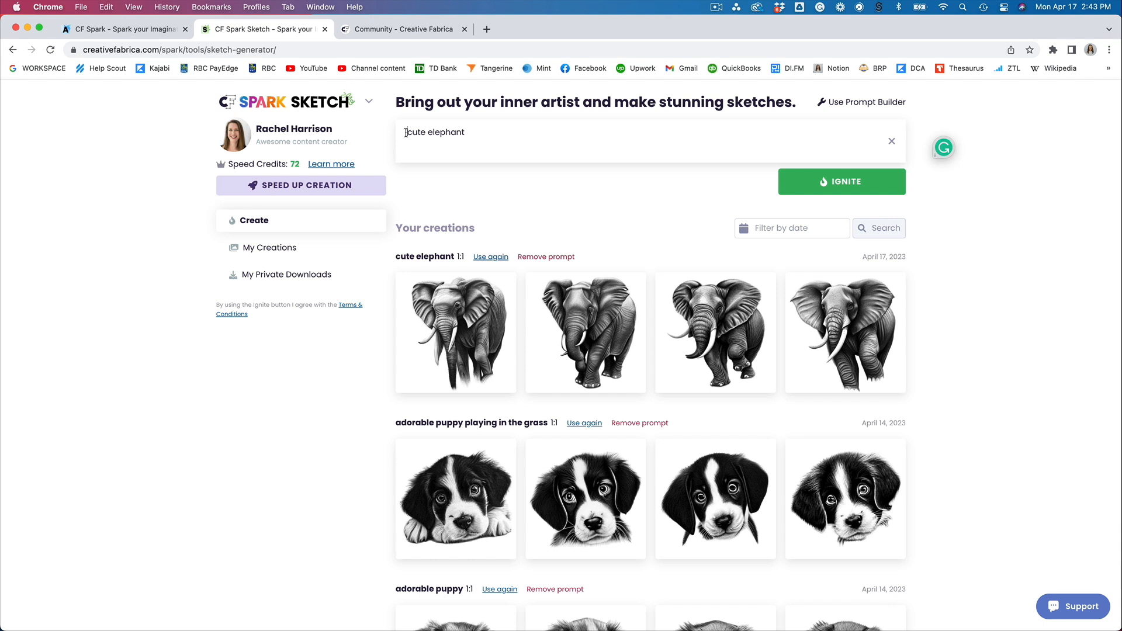
type("cartoon style")
left_click(845, 186)
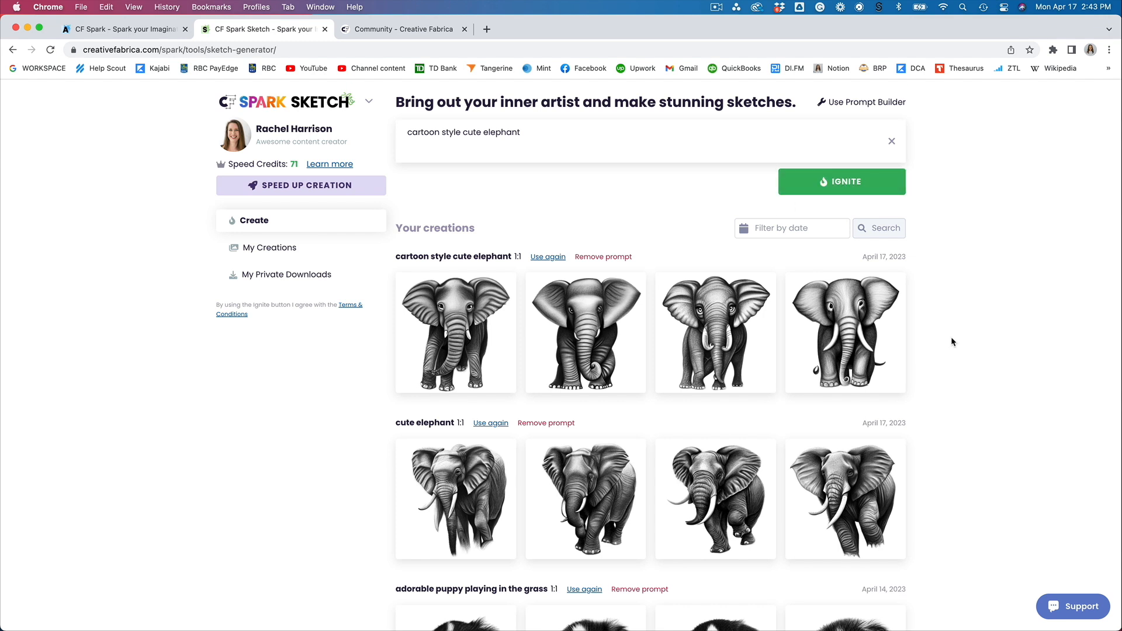
Examine the cartoon style elephant sketches alongside the earlier elephant and puppy sketches
scroll(951, 339, "down", 1)
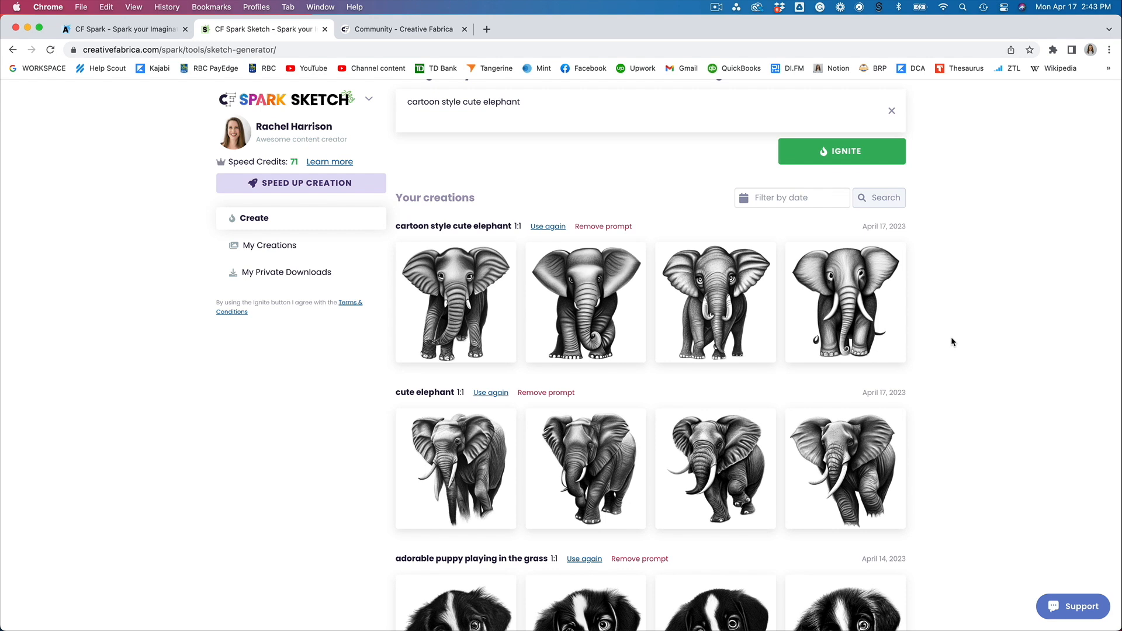
scroll(951, 342, "down", 2)
scroll(951, 342, "down", 1)
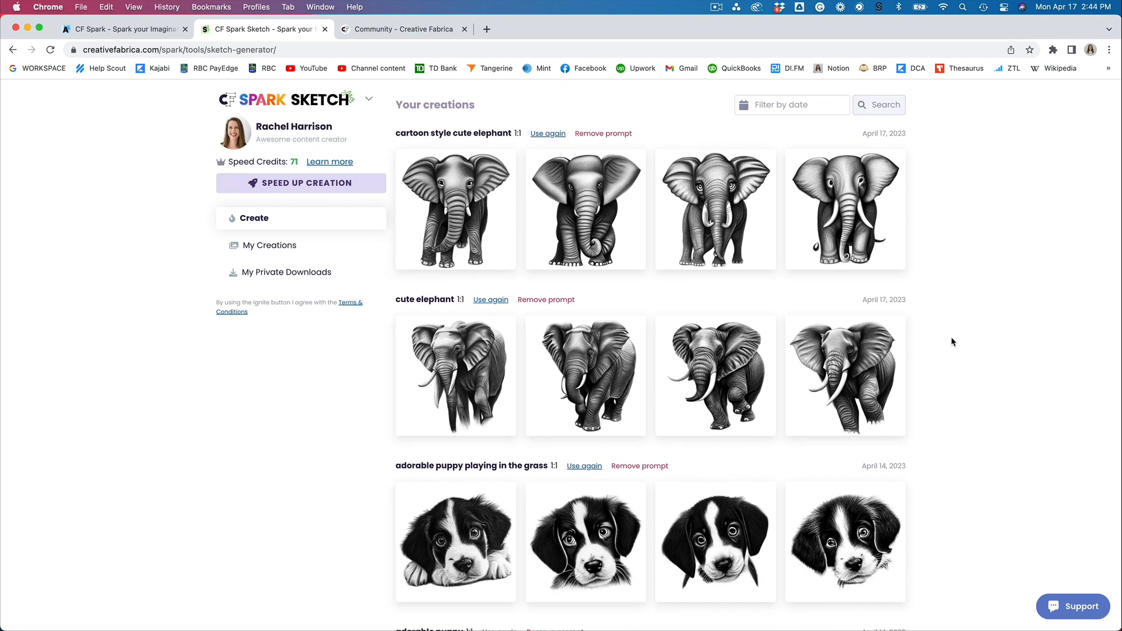
scroll(951, 342, "down", 3)
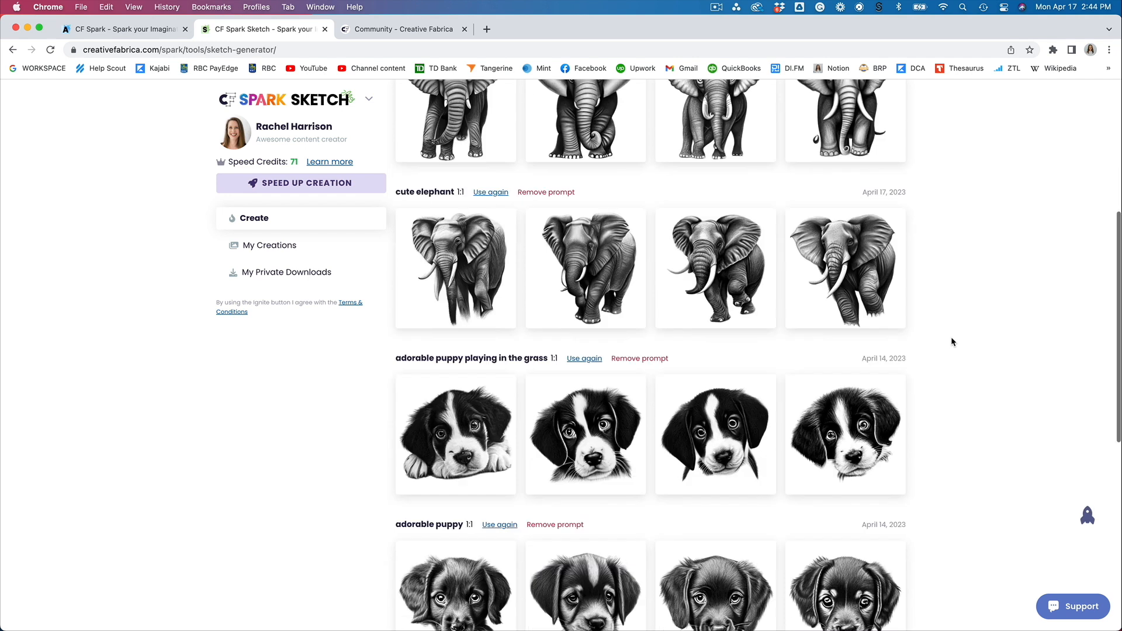
scroll(951, 342, "down", 5)
scroll(952, 342, "up", 8)
scroll(951, 338, "up", 5)
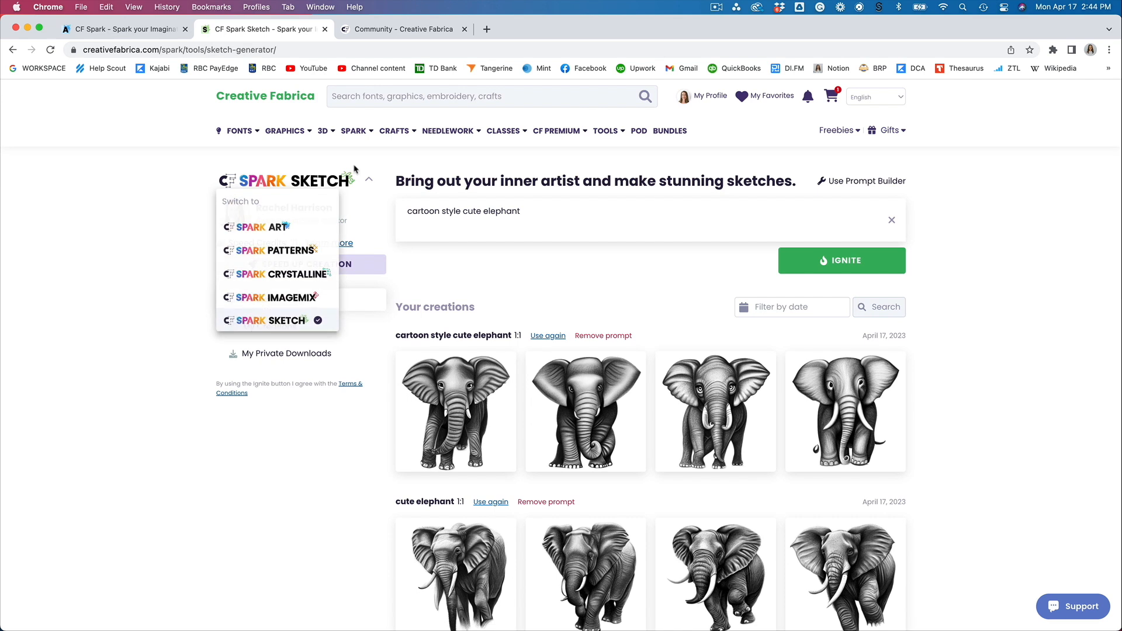
Return to the CF Spark tool overview and open the CF Spark Patterns generator
left_click(358, 129)
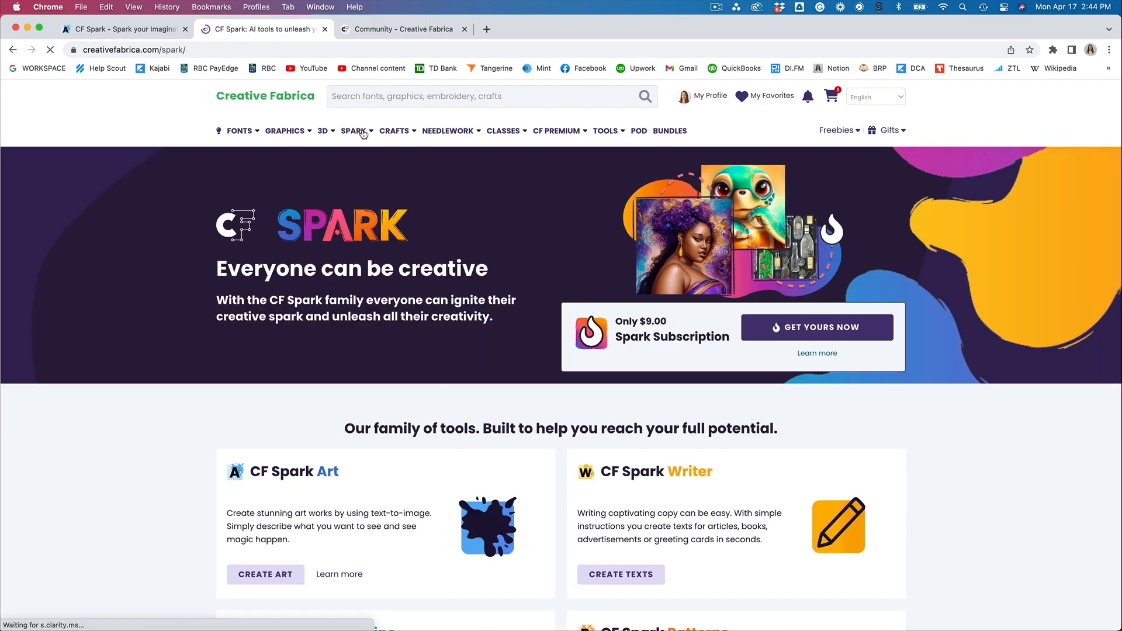
scroll(557, 513, "down", 10)
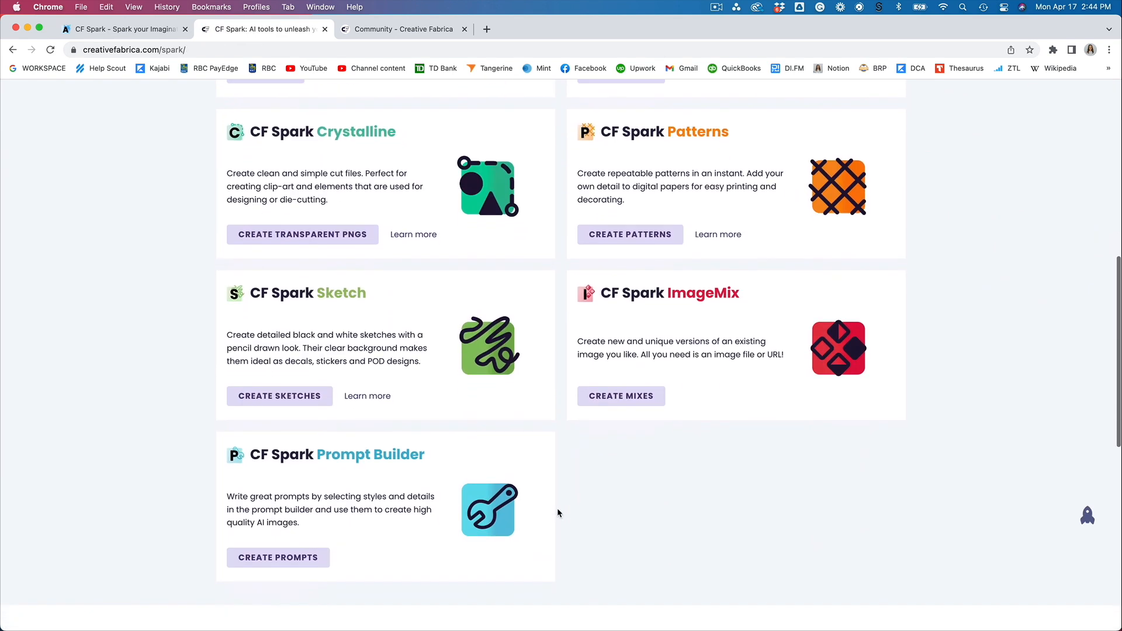
scroll(557, 513, "up", 4)
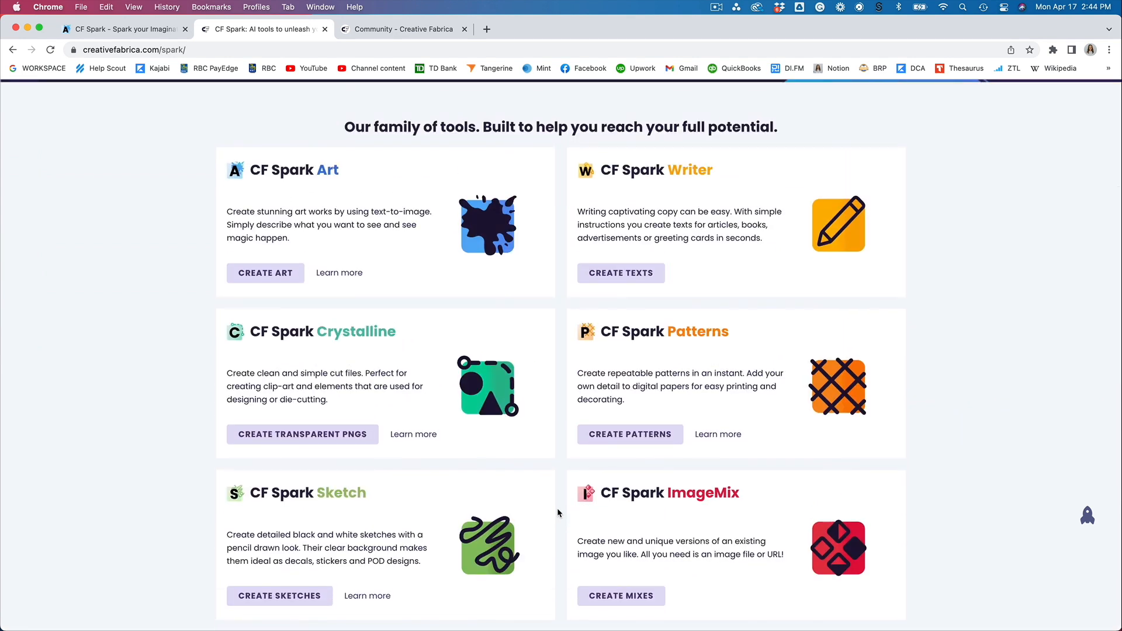
left_click(641, 438)
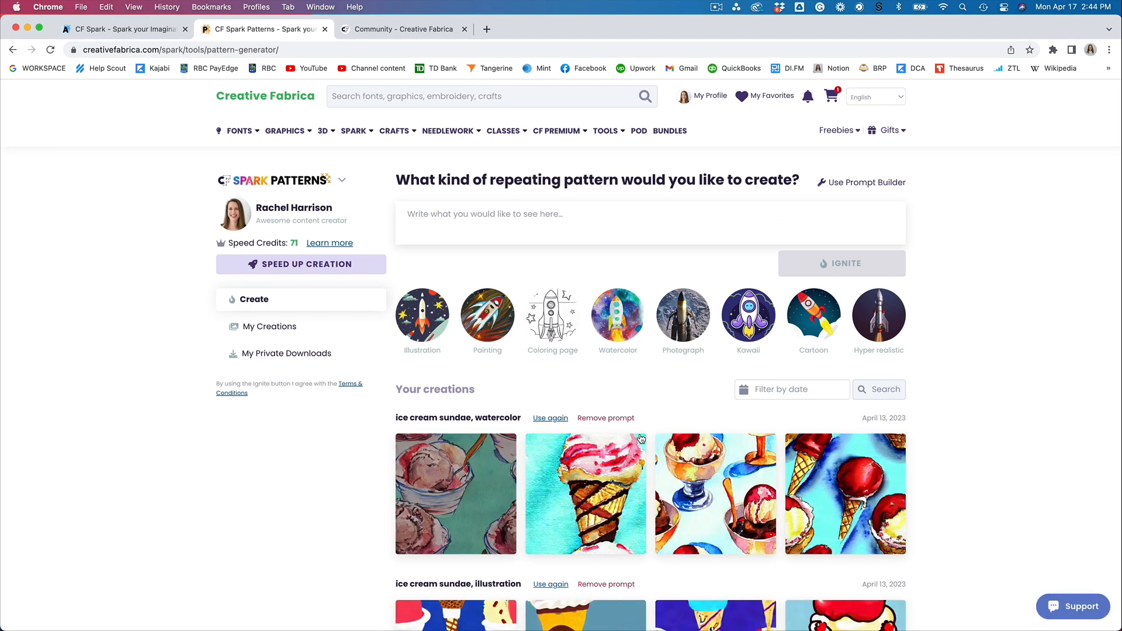
Examine the earlier pattern creations, including the chevron, yarn, colorful kittens, potted cactus and flower garden sets
scroll(641, 438, "down", 15)
scroll(641, 438, "down", 20)
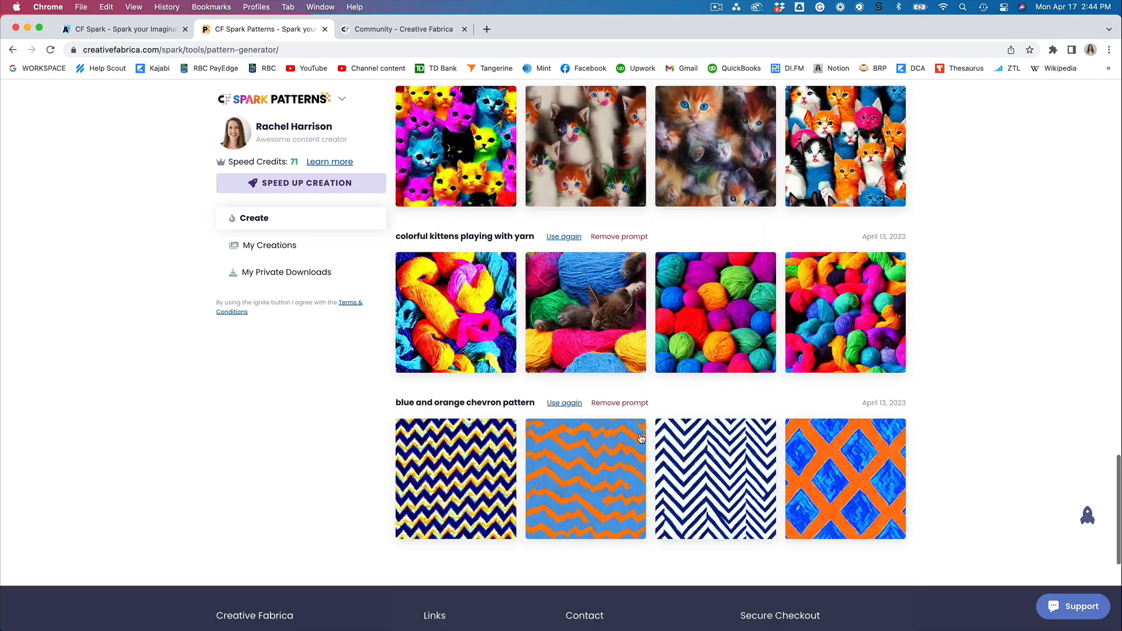
scroll(641, 438, "down", 6)
scroll(641, 437, "up", 6)
mouse_move(559, 420)
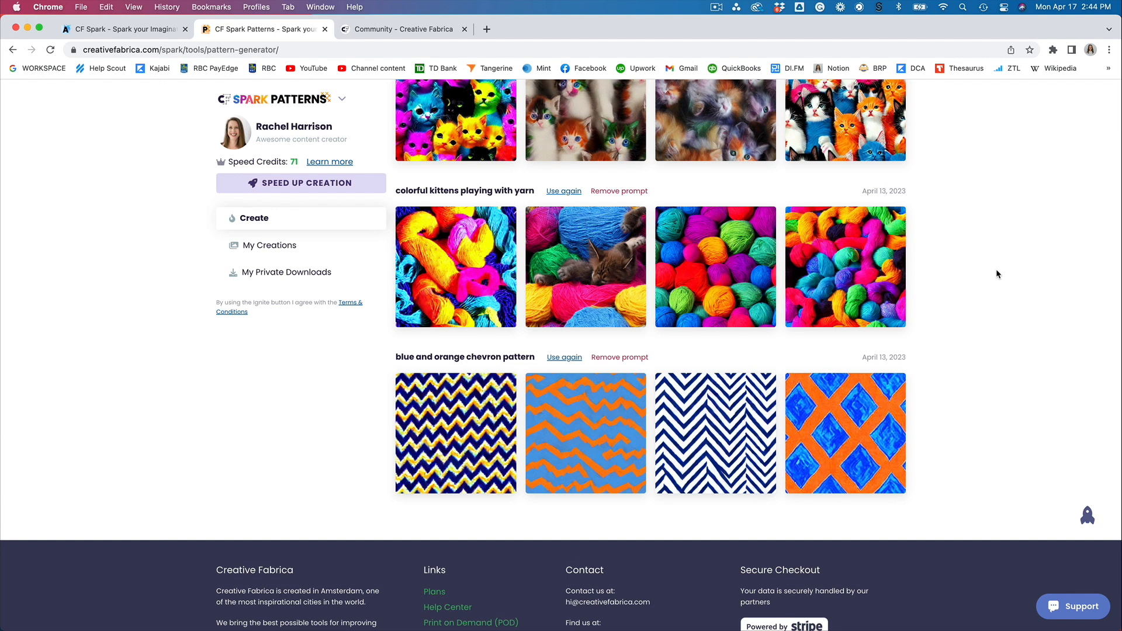
scroll(996, 274, "up", 2)
mouse_move(683, 330)
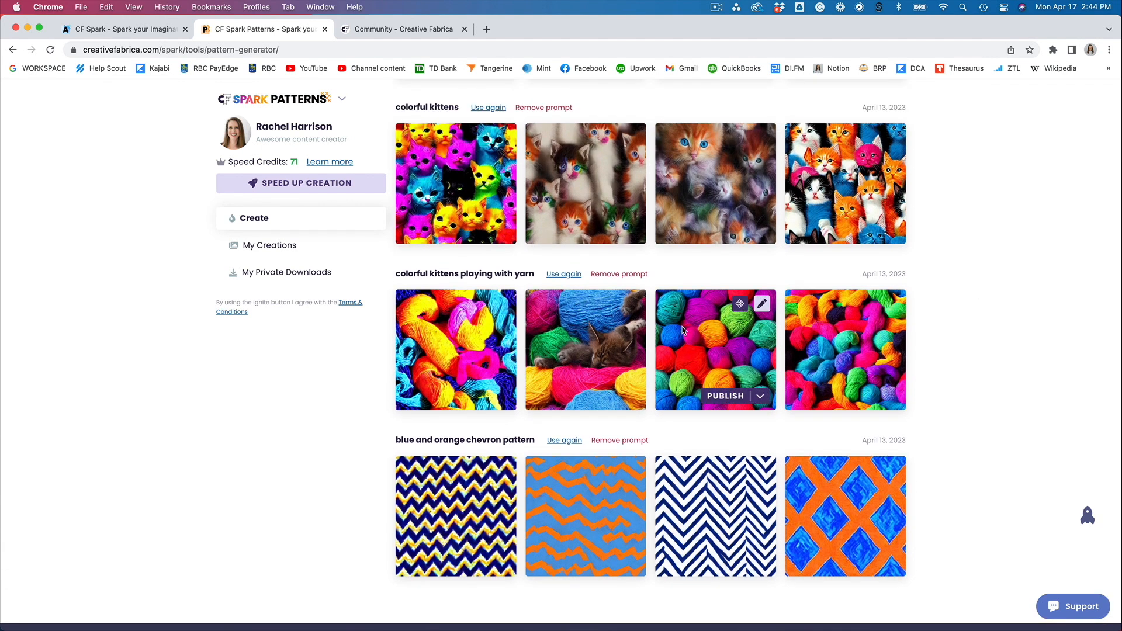
mouse_move(433, 323)
mouse_move(867, 361)
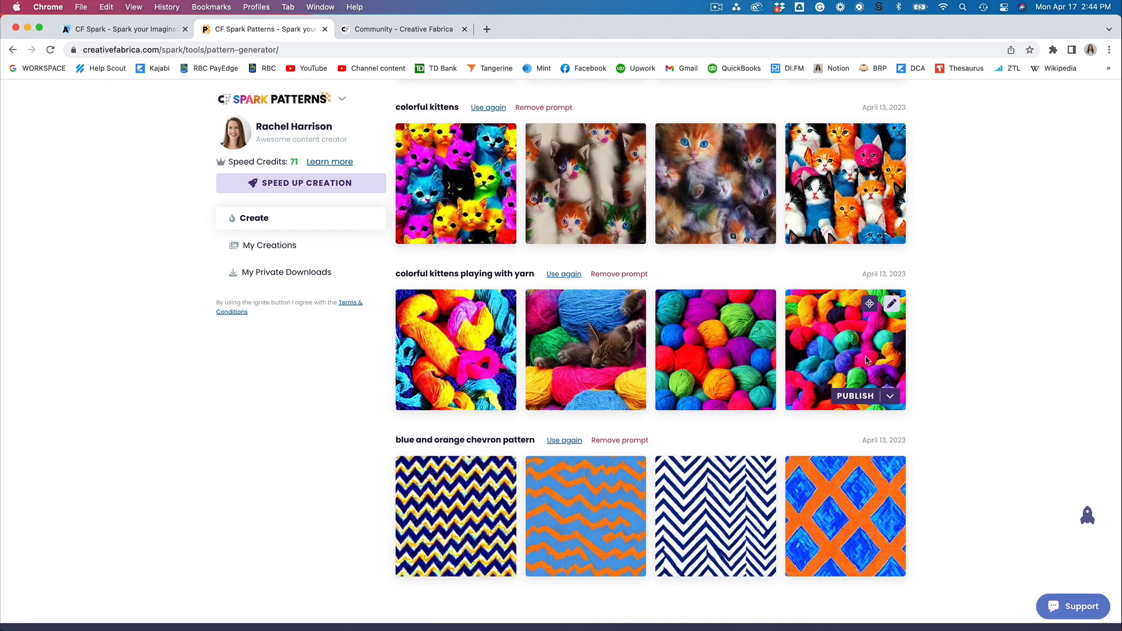
scroll(896, 358, "up", 4)
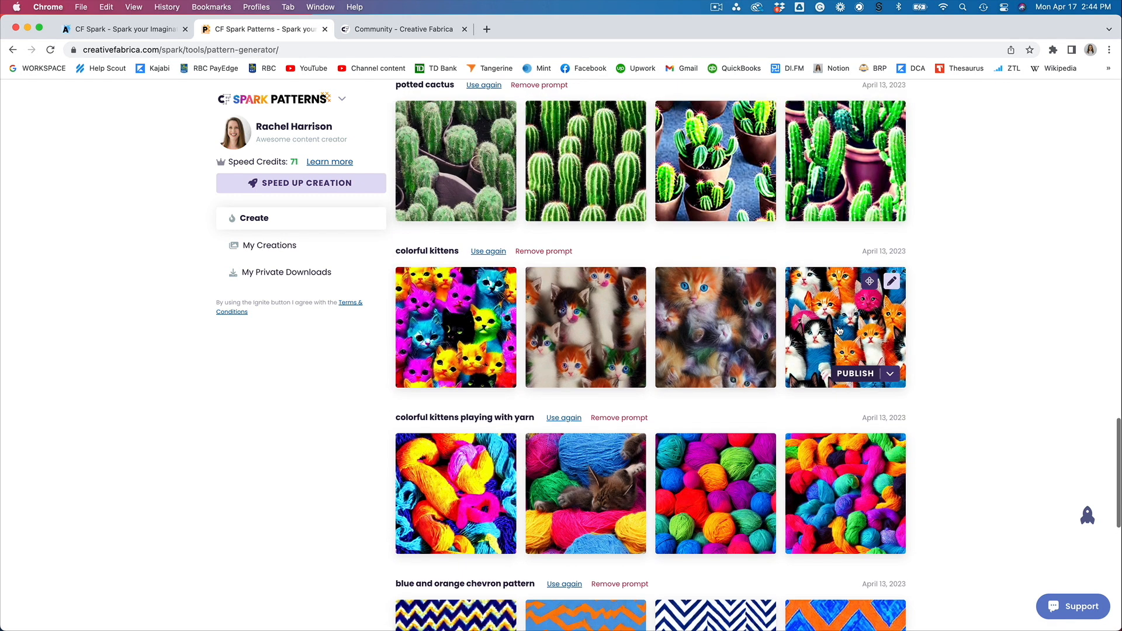
scroll(838, 329, "up", 5)
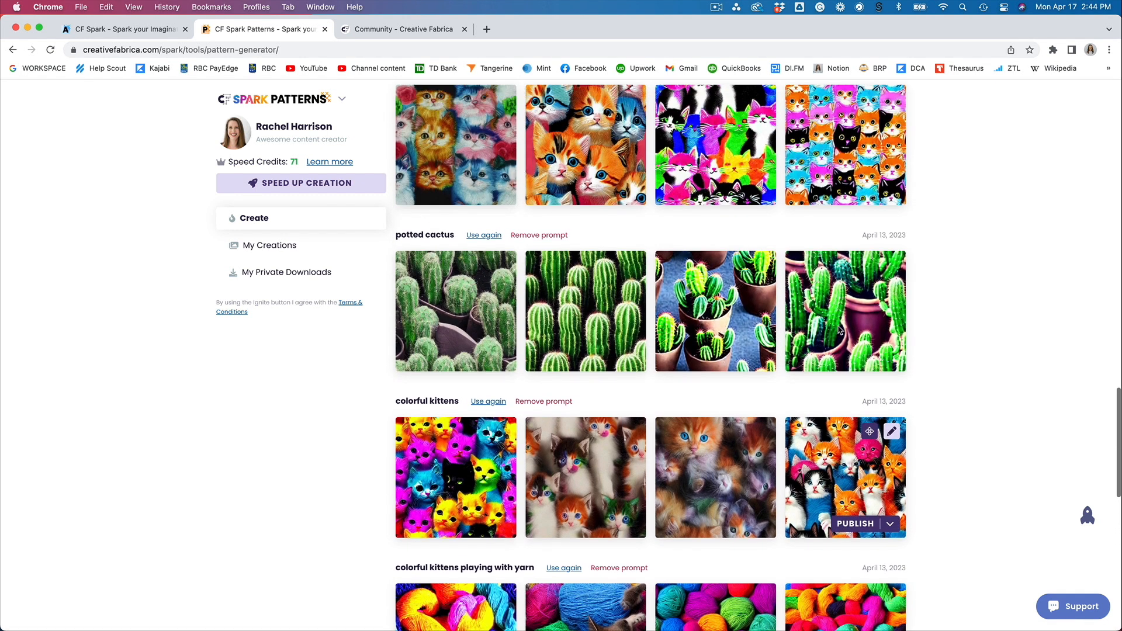
scroll(839, 329, "up", 9)
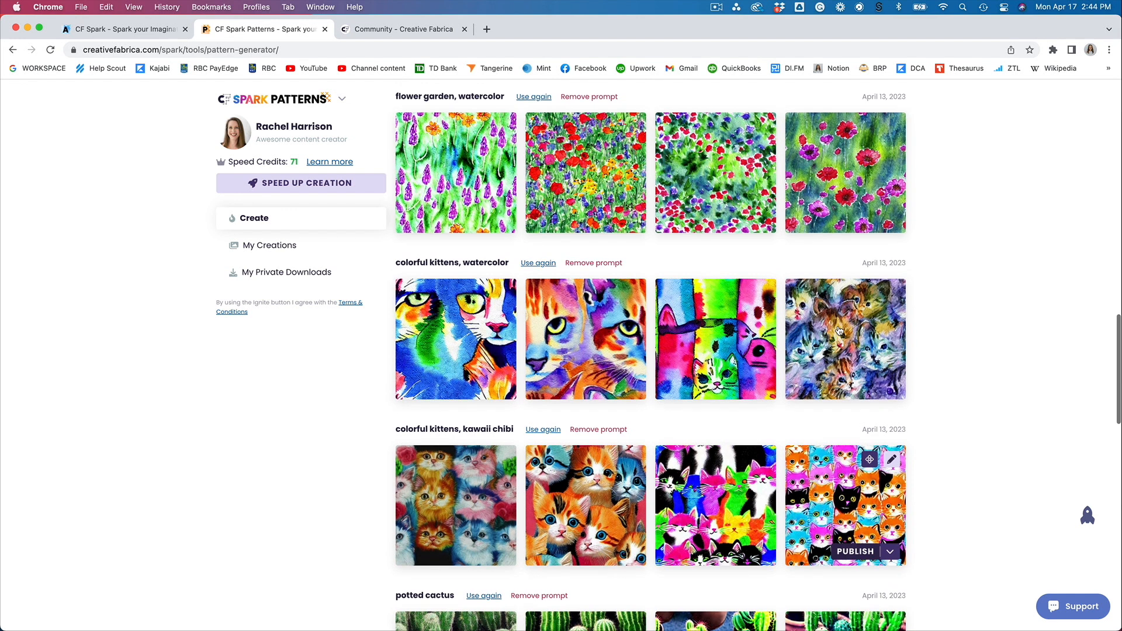
Preview how the second "colorful kittens, watercolor" pattern repeats at different zoom levels, and close the preview without publishing
scroll(839, 329, "up", 3)
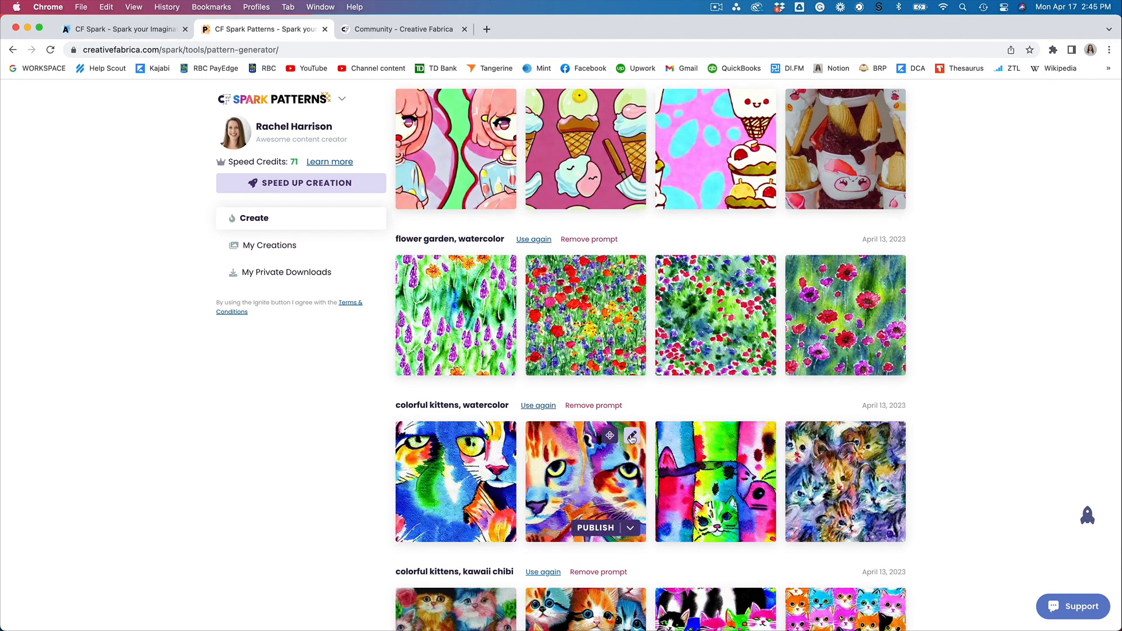
left_click(631, 437)
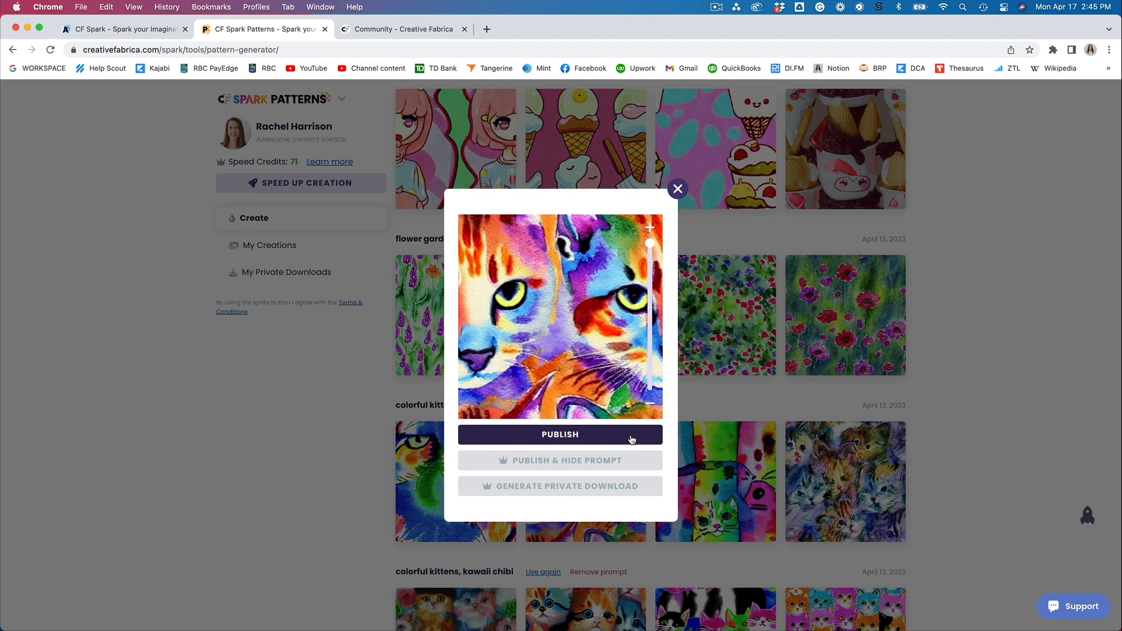
mouse_move(650, 246)
left_mouse_down()
mouse_move(651, 398)
mouse_move(651, 250)
mouse_move(662, 277)
mouse_move(660, 245)
left_mouse_up()
left_click(676, 190)
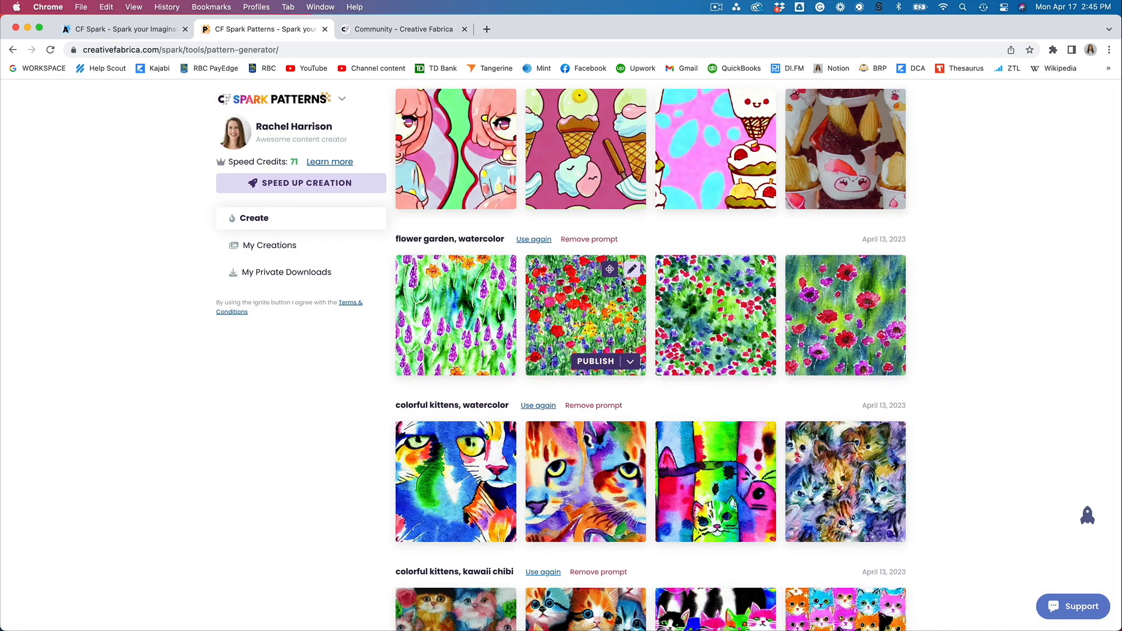
Preview the repeat of the second "flower garden, watercolor" pattern at different zoom levels, and close it without publishing
left_click(633, 270)
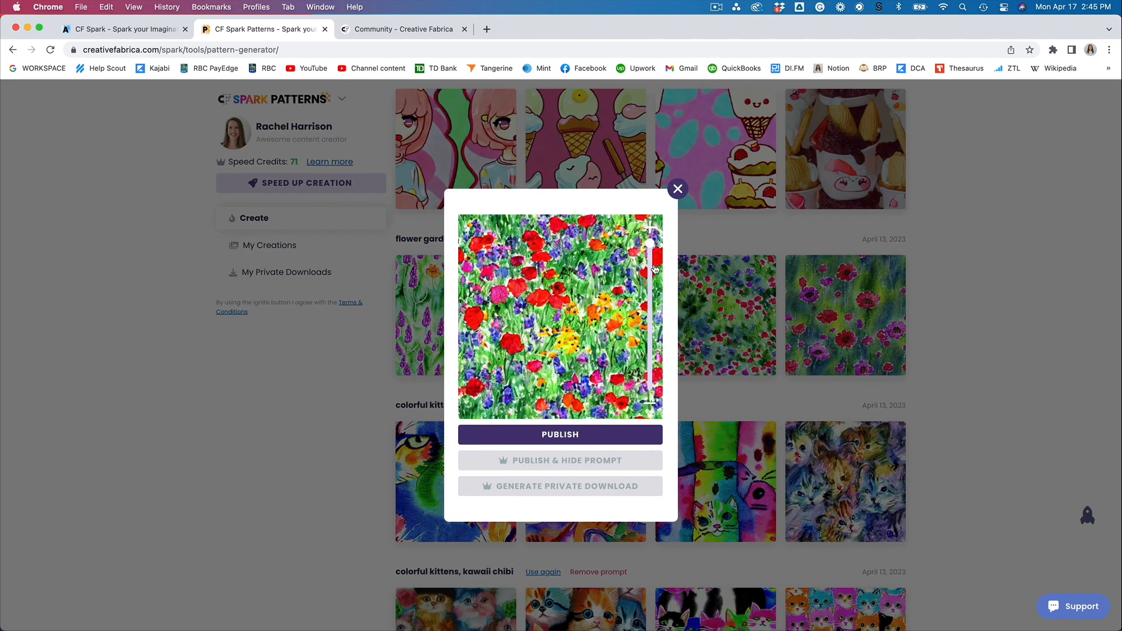
mouse_move(651, 246)
left_mouse_down()
mouse_move(653, 388)
mouse_move(650, 248)
left_mouse_up()
left_click(677, 197)
Preview the repeat of the third "ice cream sundae, watercolor" pattern at different zoom levels, and close it without publishing
scroll(727, 400, "up", 5)
scroll(727, 399, "up", 5)
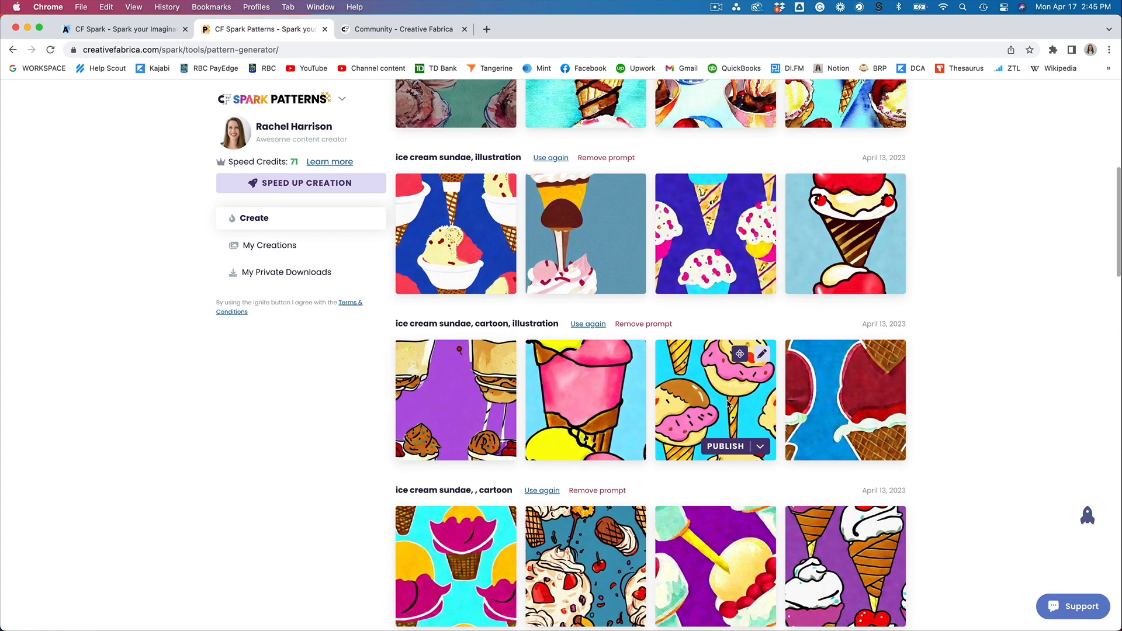
scroll(728, 404, "up", 5)
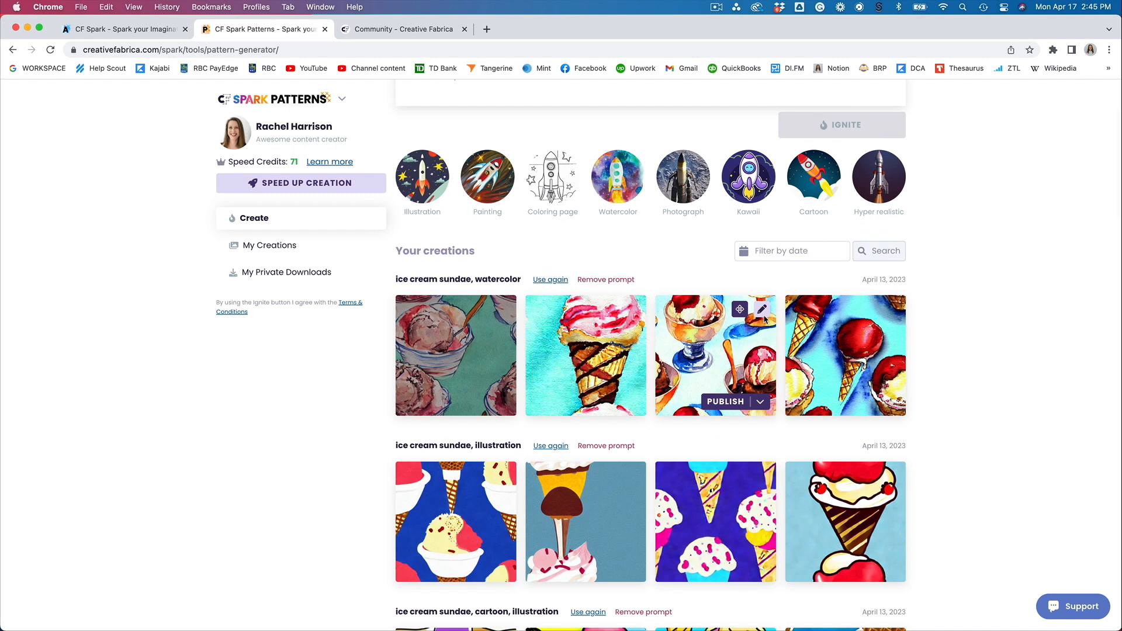
left_click(763, 311)
mouse_move(651, 245)
left_mouse_down()
mouse_move(662, 402)
mouse_move(664, 240)
left_mouse_up()
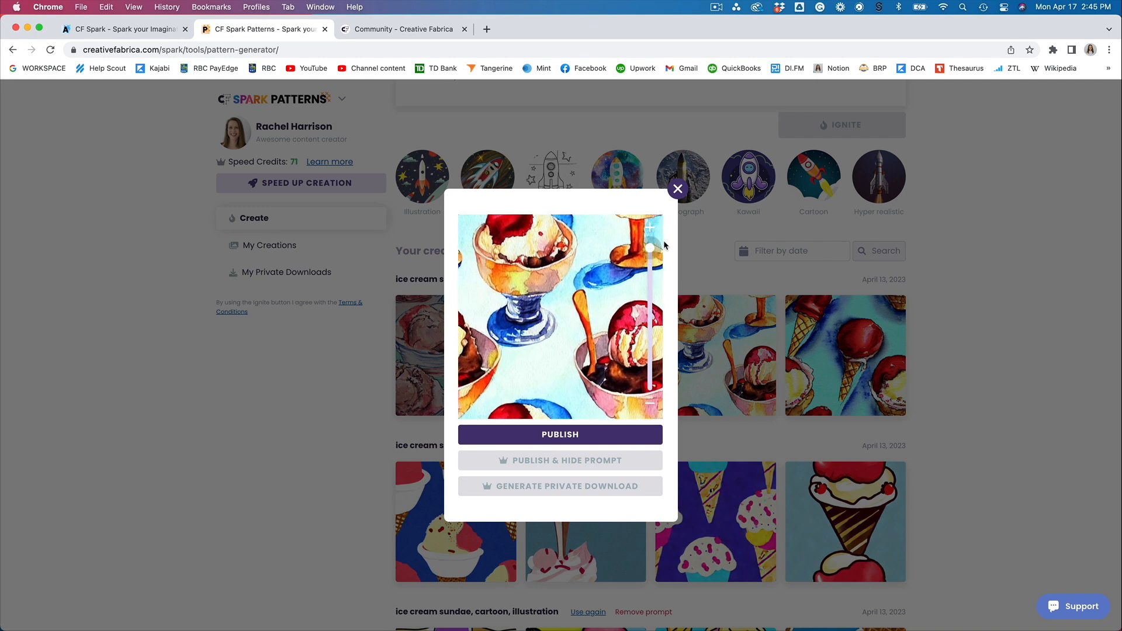
left_click(678, 189)
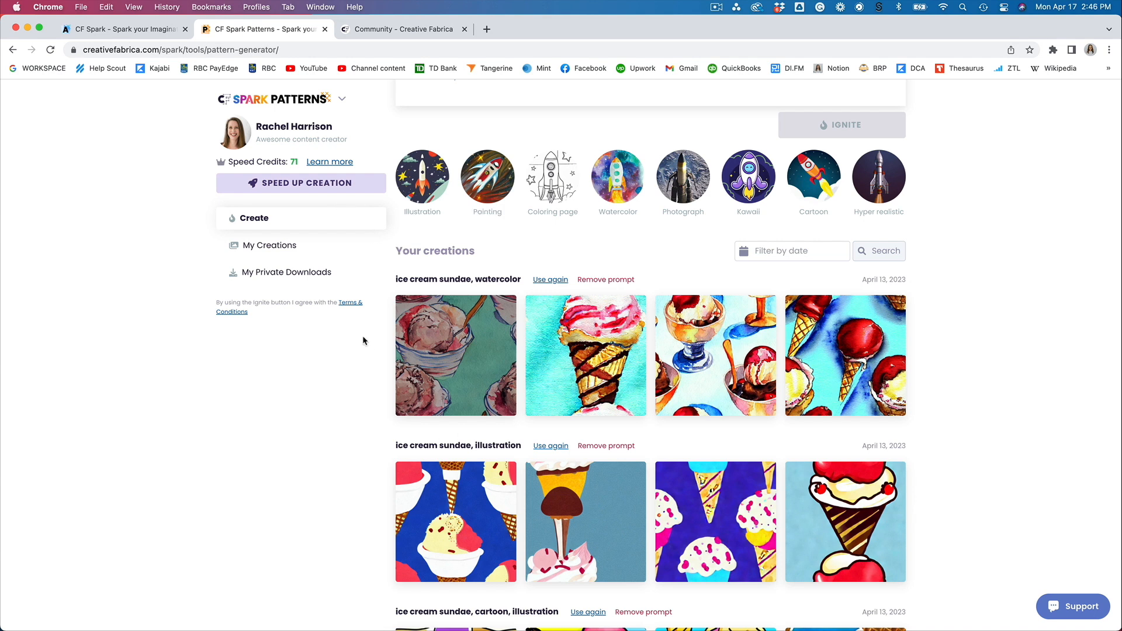
Compare the earlier ice cream sundae patterns across the watercolor, illustration, cartoon and kawaii chibi styles
scroll(363, 336, "down", 5)
scroll(363, 339, "down", 7)
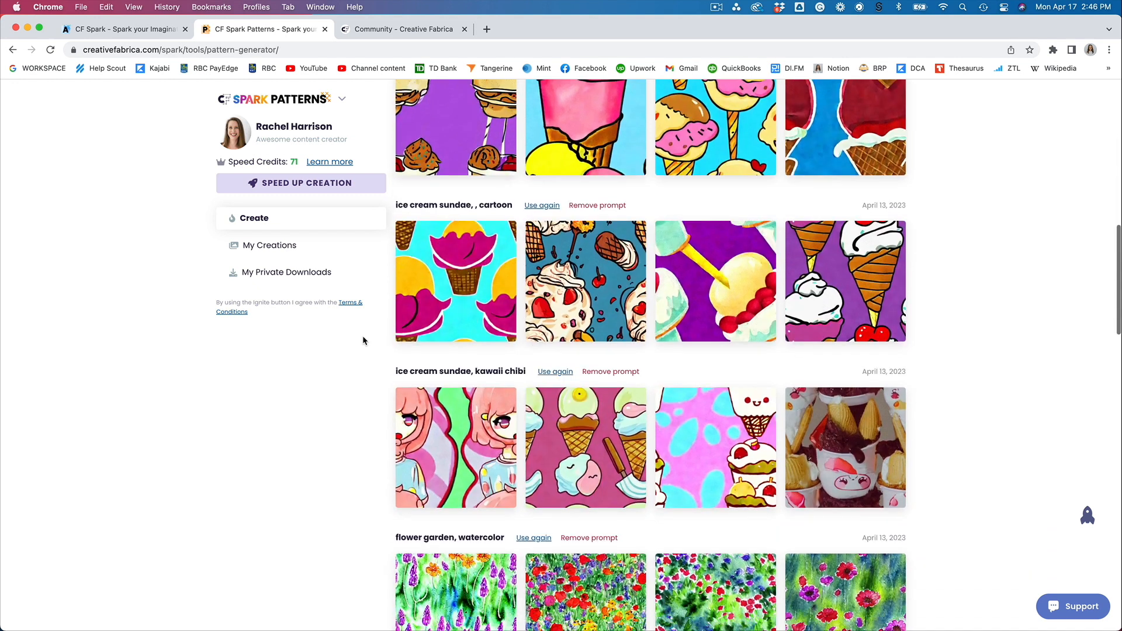
scroll(362, 341, "down", 2)
scroll(362, 340, "up", 2)
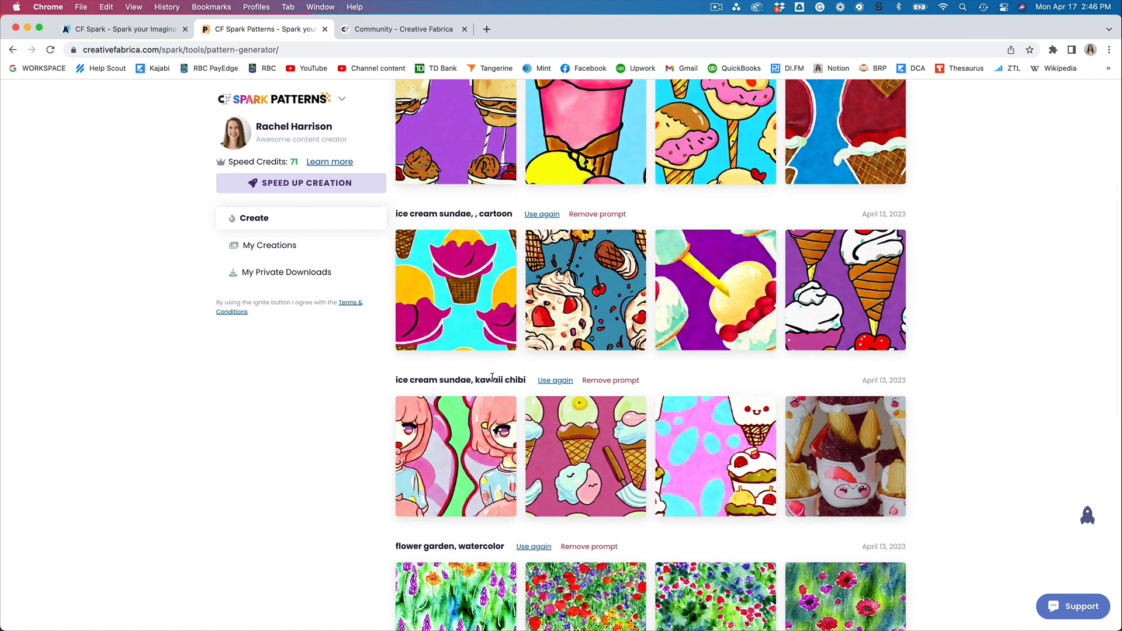
scroll(492, 377, "up", 3)
scroll(493, 382, "up", 1)
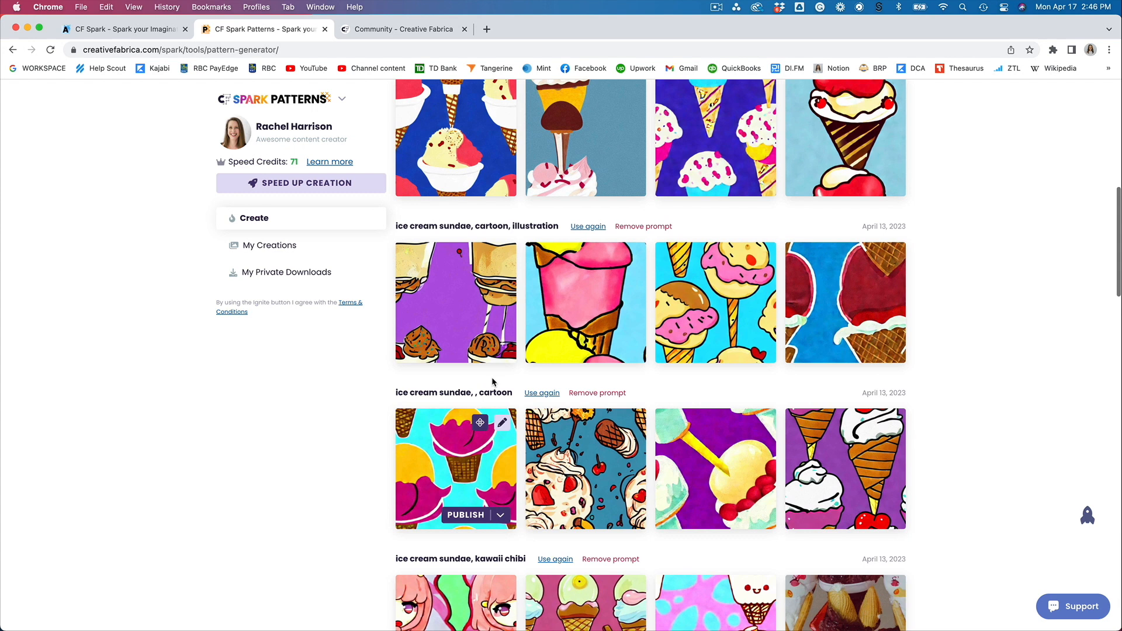
scroll(492, 383, "up", 2)
scroll(492, 382, "up", 4)
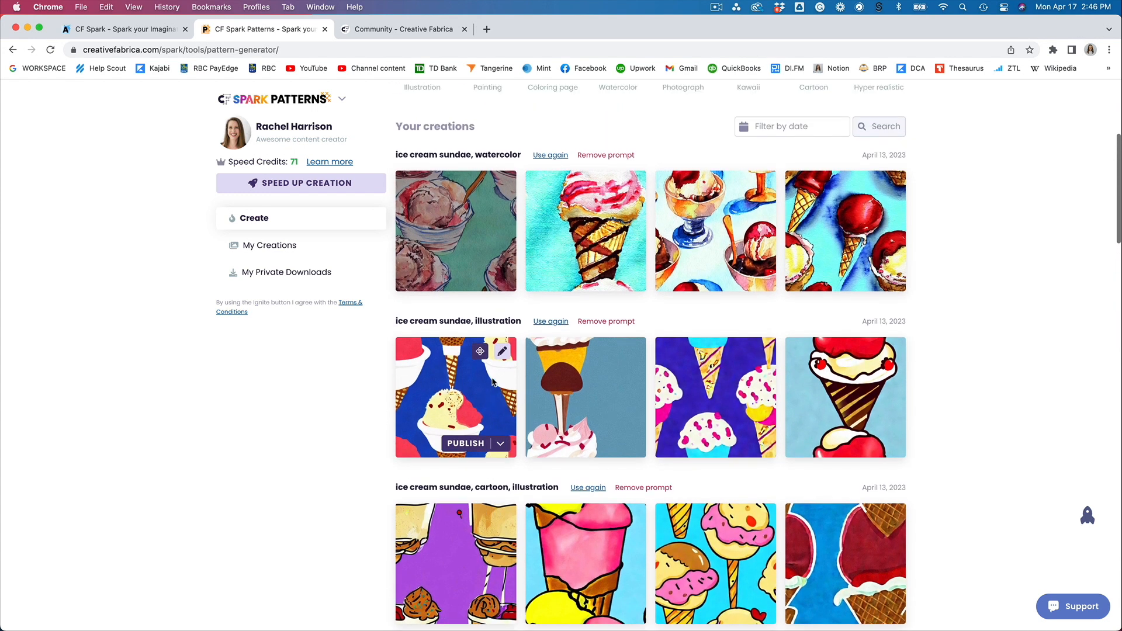
Generate repeating patterns in CF Spark Patterns from the prompt "ice cream sundae"
scroll(493, 382, "up", 5)
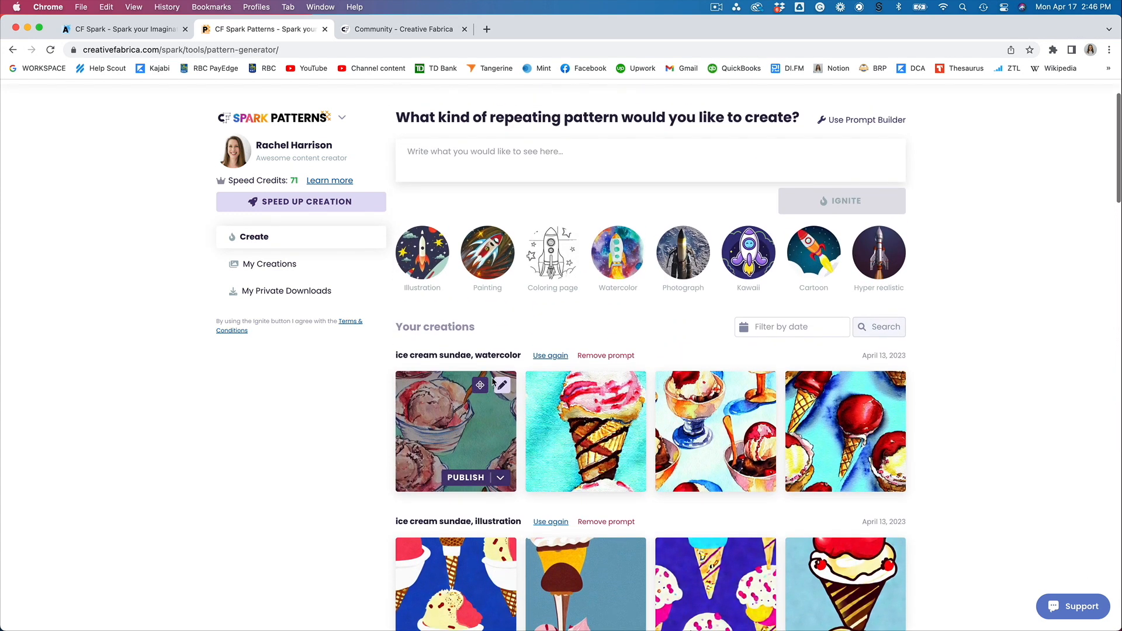
left_click(484, 153)
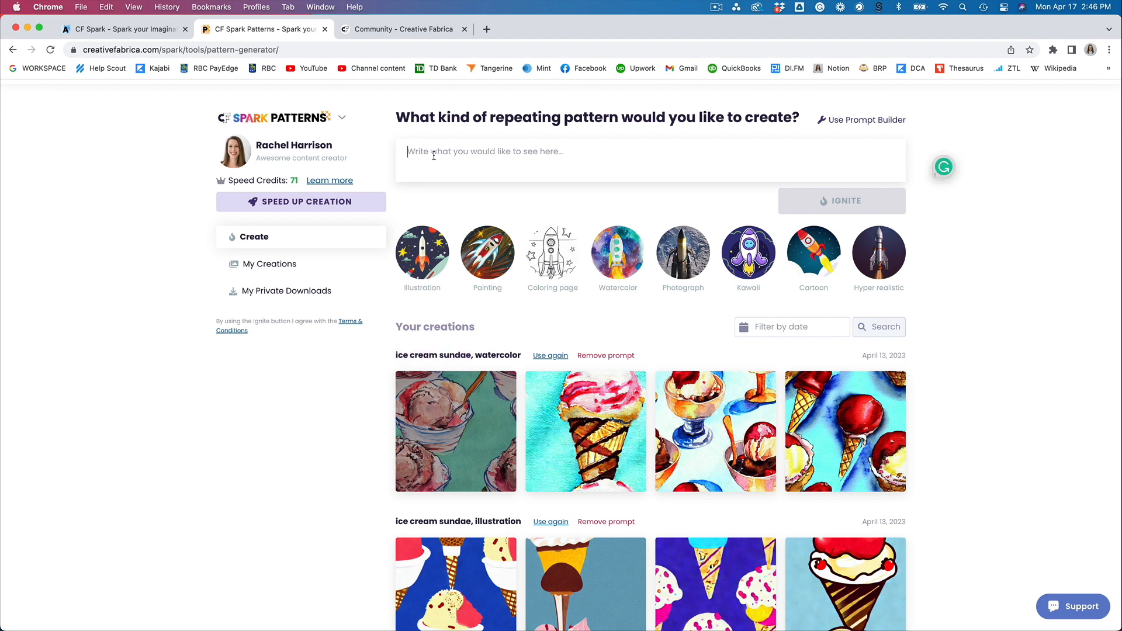
type("ice cream sundae")
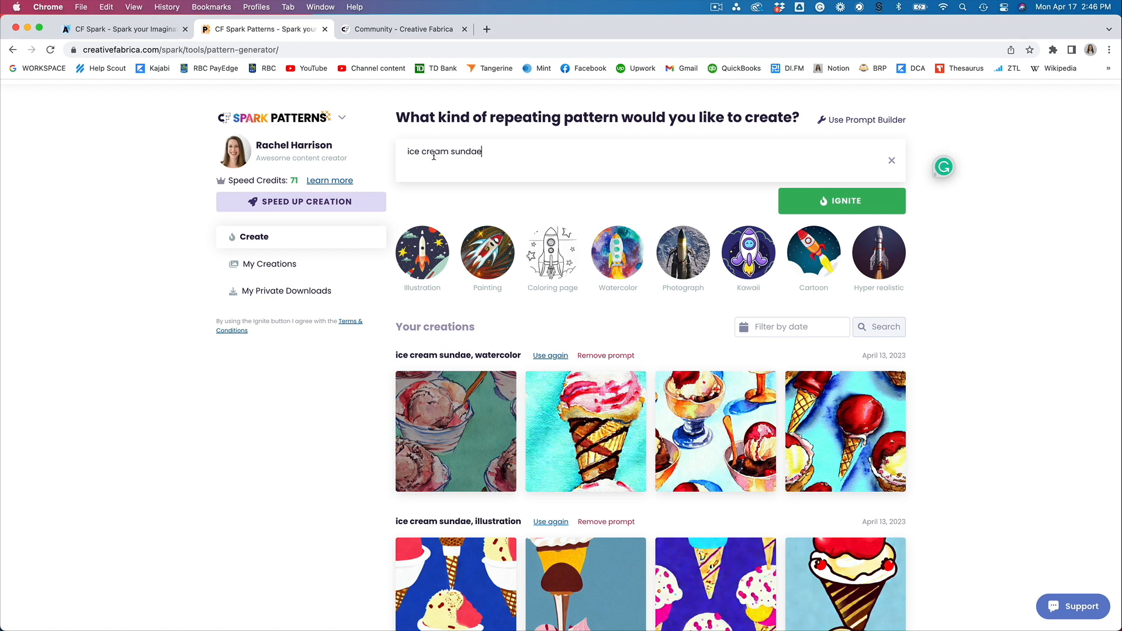
key("Return")
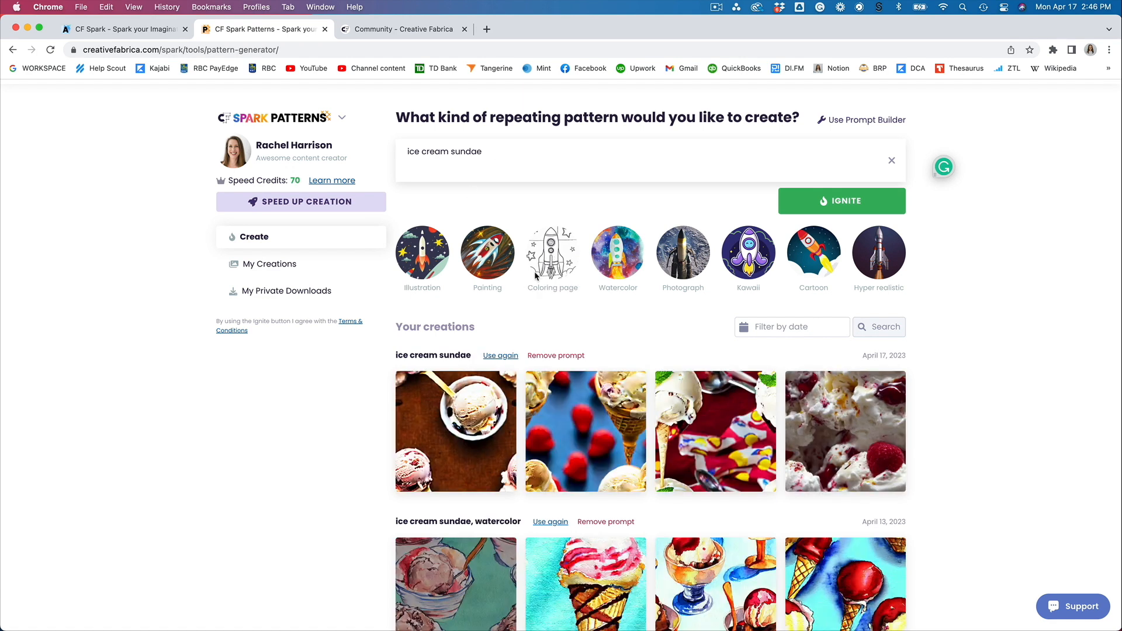
Add the Coloring page style to the ice cream sundae prompt and generate a new set of patterns
left_click(552, 262)
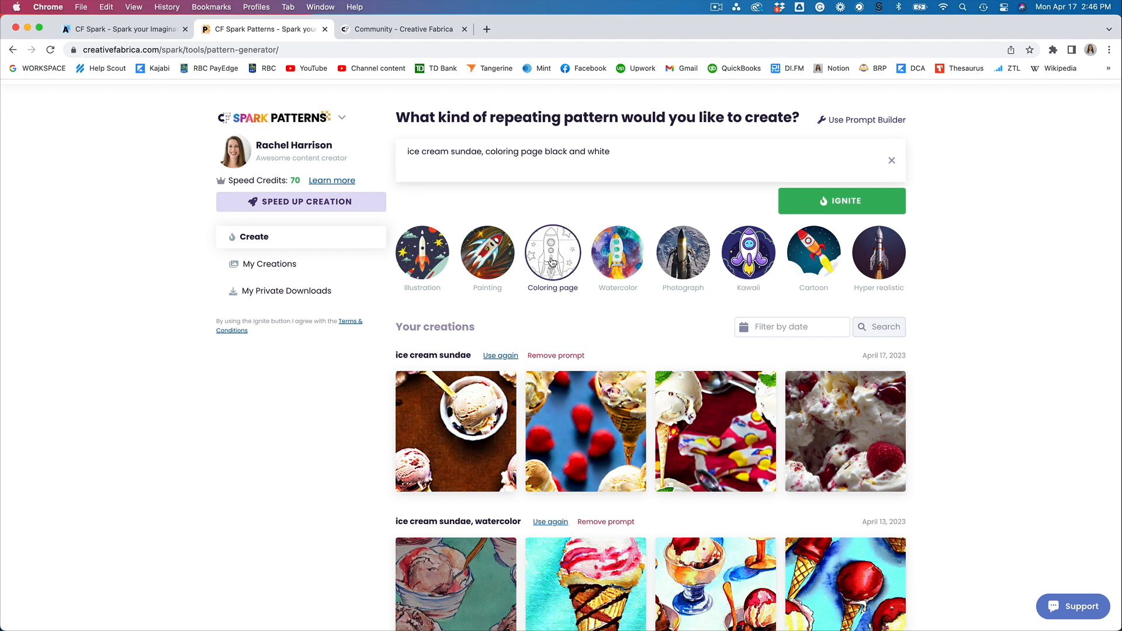
left_click(842, 202)
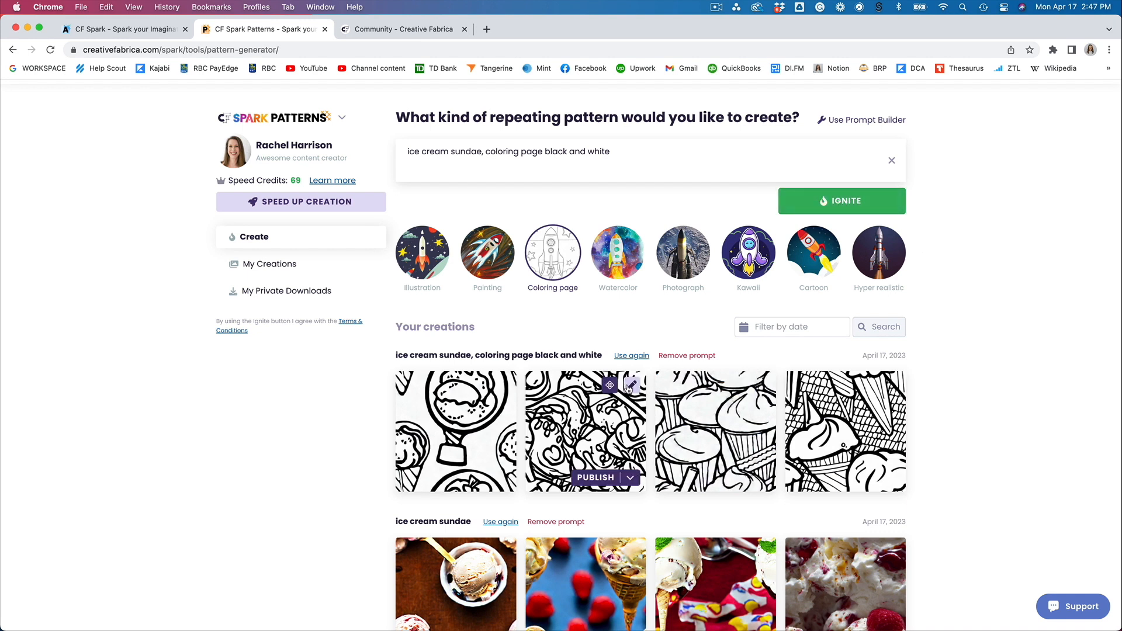
Preview the second coloring page ice cream pattern zoomed out to show its repeats, and close it without publishing
left_click(627, 388)
left_click_drag(653, 248, 642, 395)
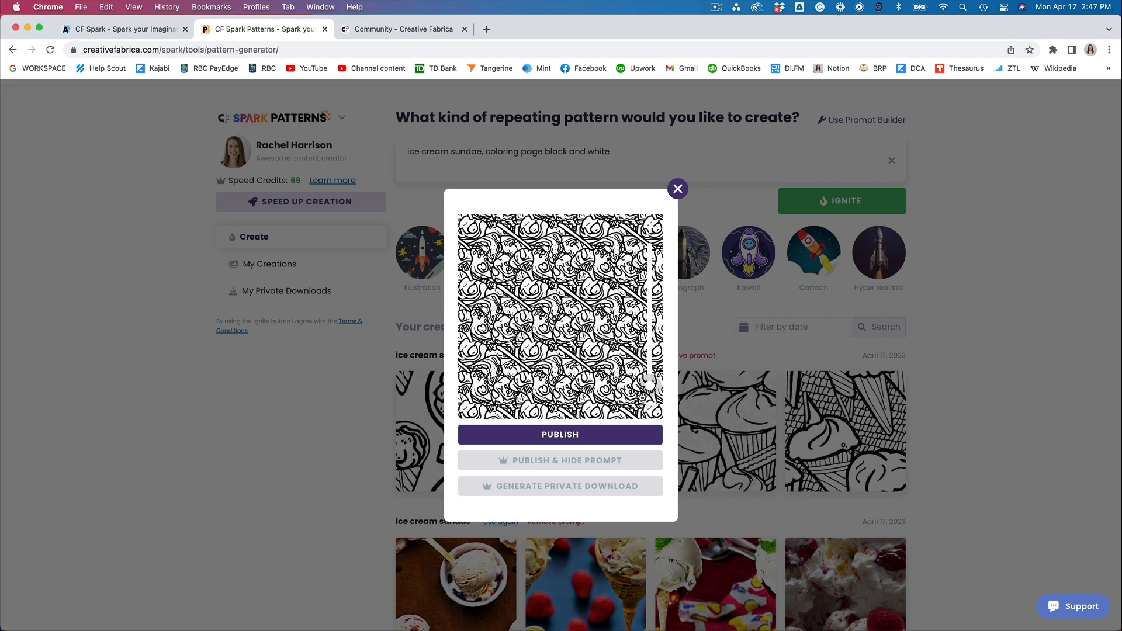
left_click(677, 189)
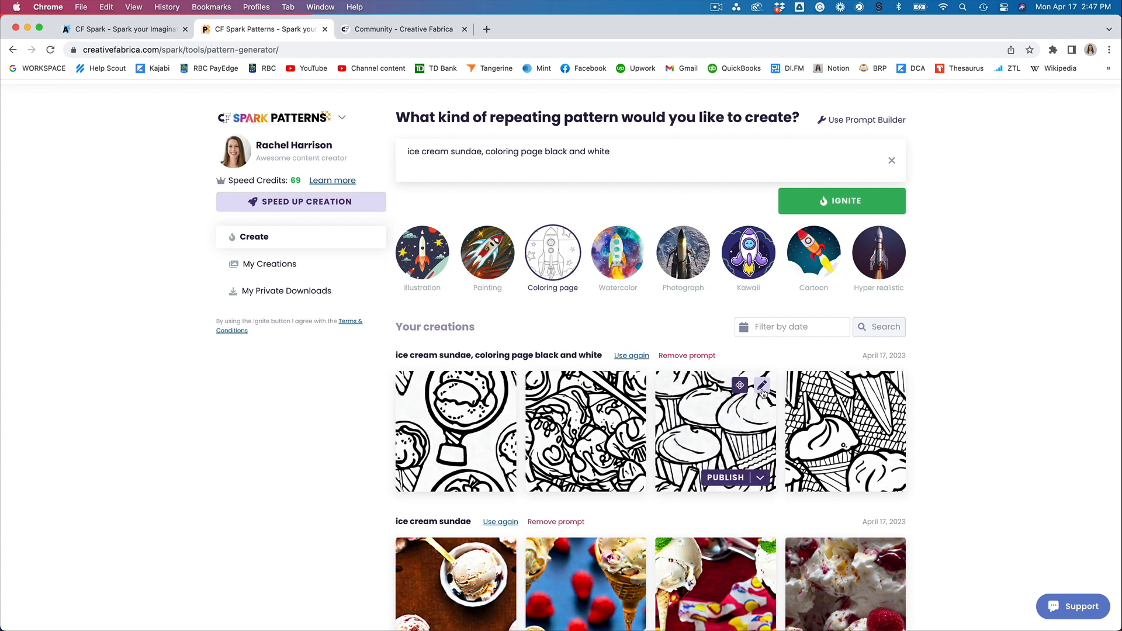
Preview the third coloring page ice cream pattern zoomed in, and close it without publishing
left_click(762, 387)
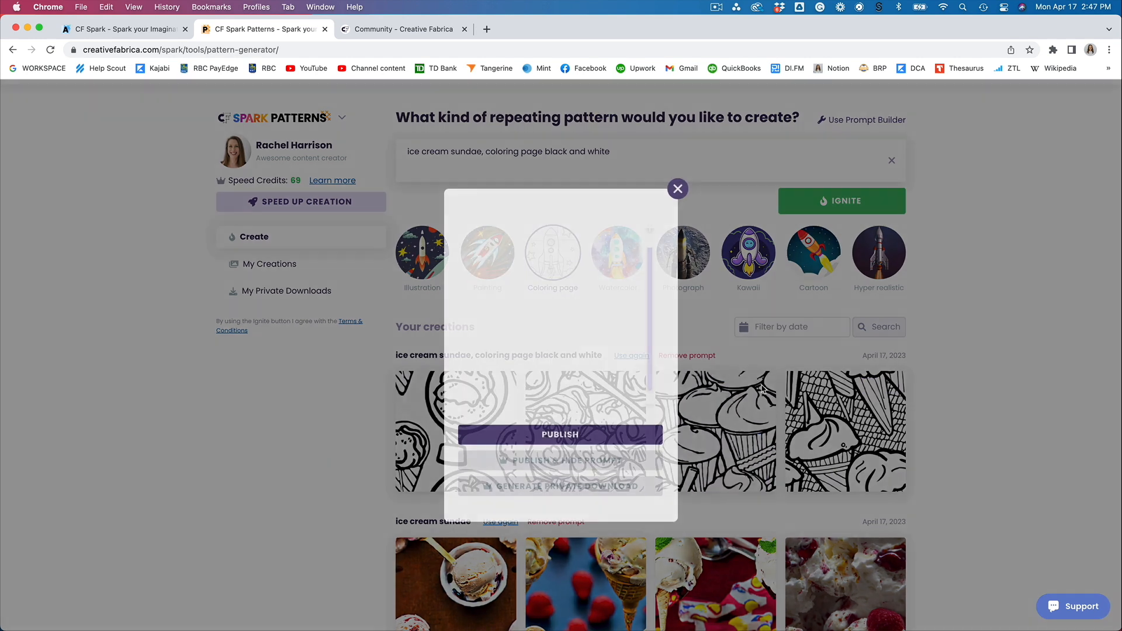
mouse_move(649, 244)
left_mouse_down()
mouse_move(653, 398)
mouse_move(650, 248)
left_mouse_up()
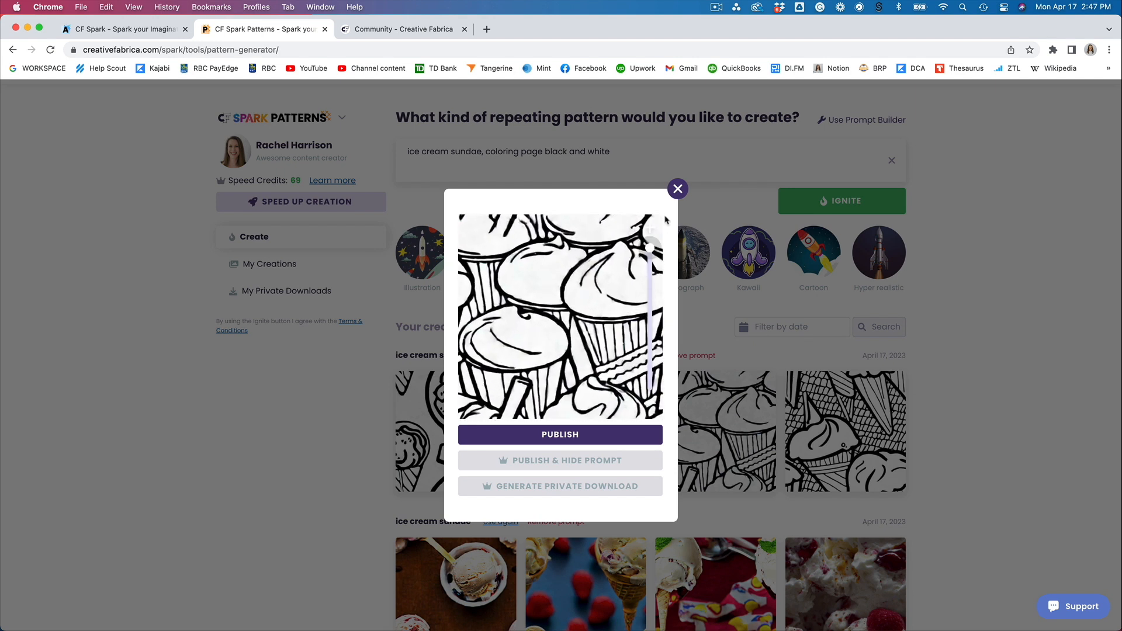
left_click(677, 186)
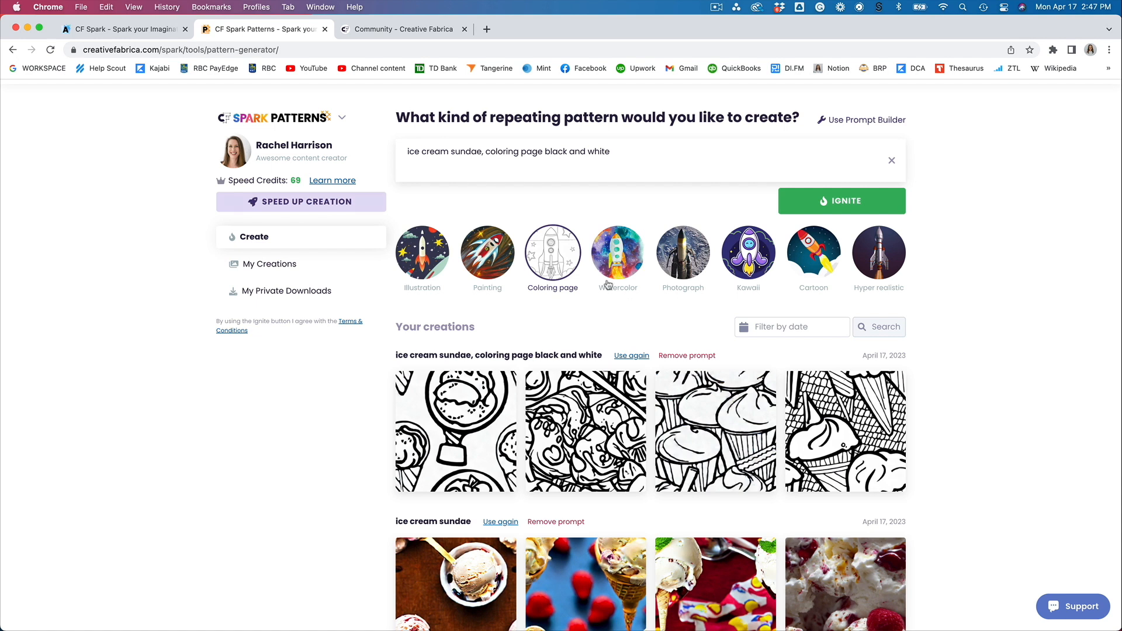
Switch from the pattern generator to the Create Art tool in CF Spark
scroll(380, 206, "up", 2)
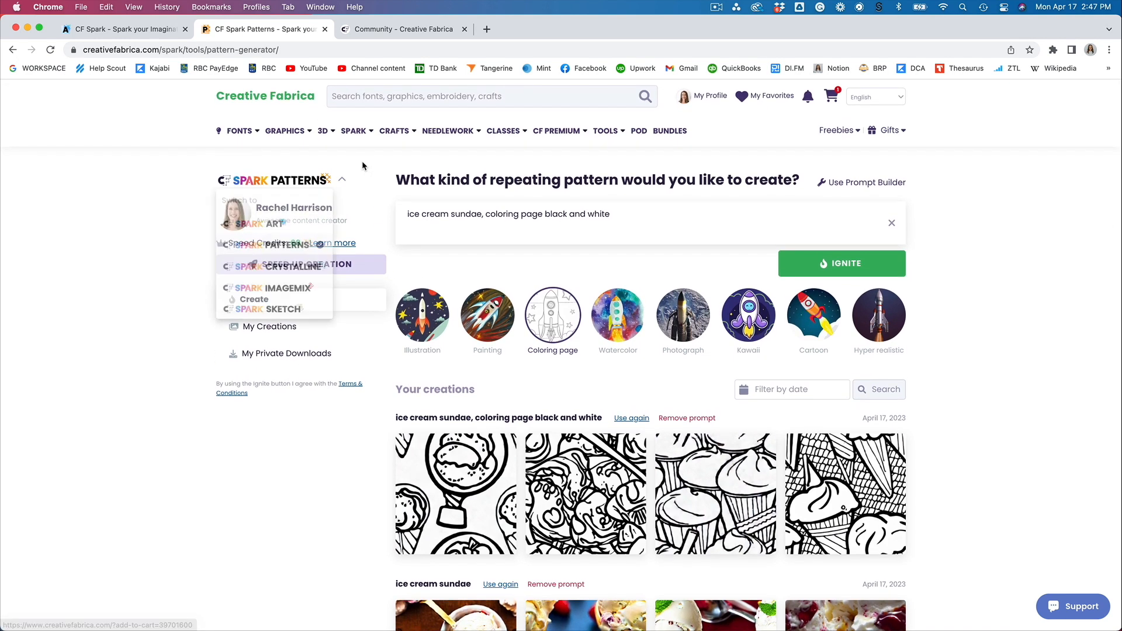
mouse_move(358, 134)
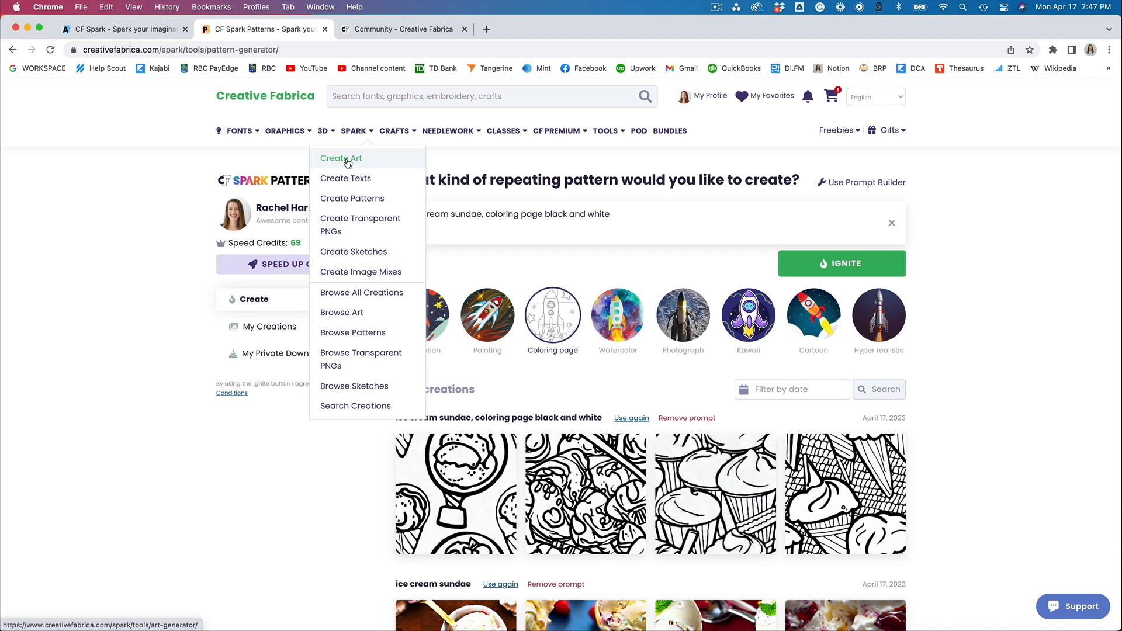
left_click(348, 163)
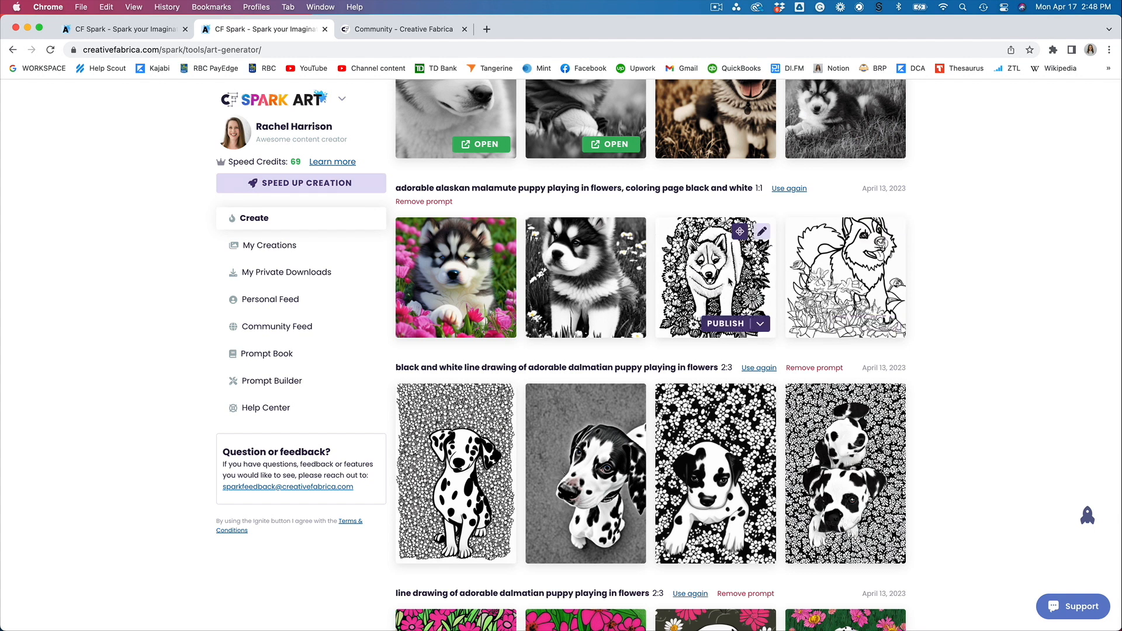
Open Midjourney in a new browser tab and bring up the upscaled puppy coloring pages on the profile
left_click(483, 31)
type("midjourney")
key("Return")
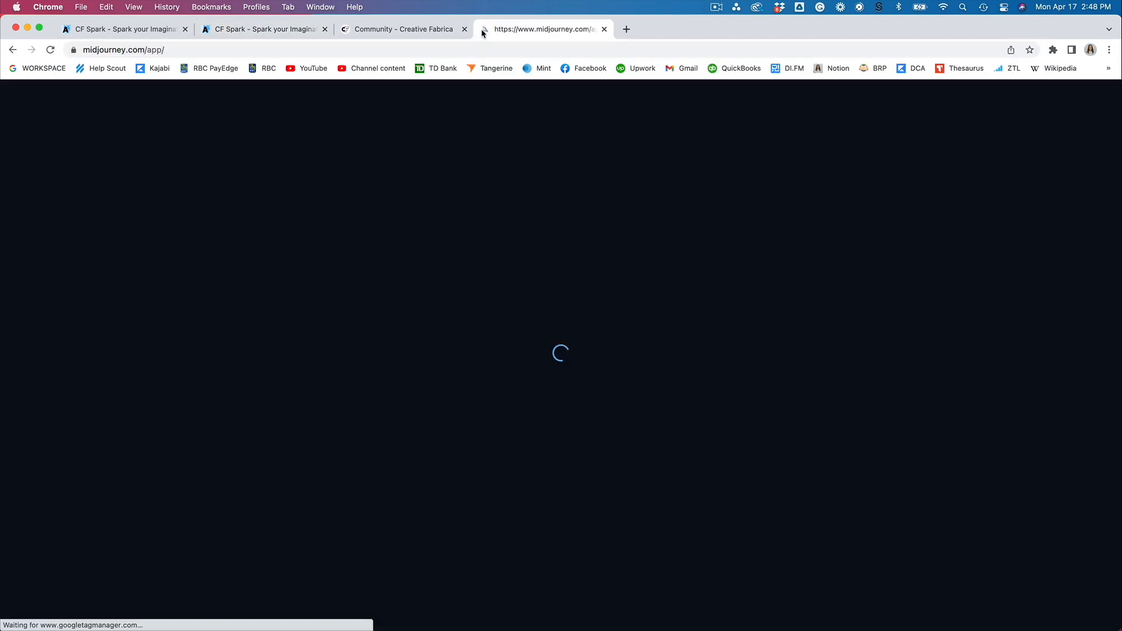
scroll(611, 310, "down", 5)
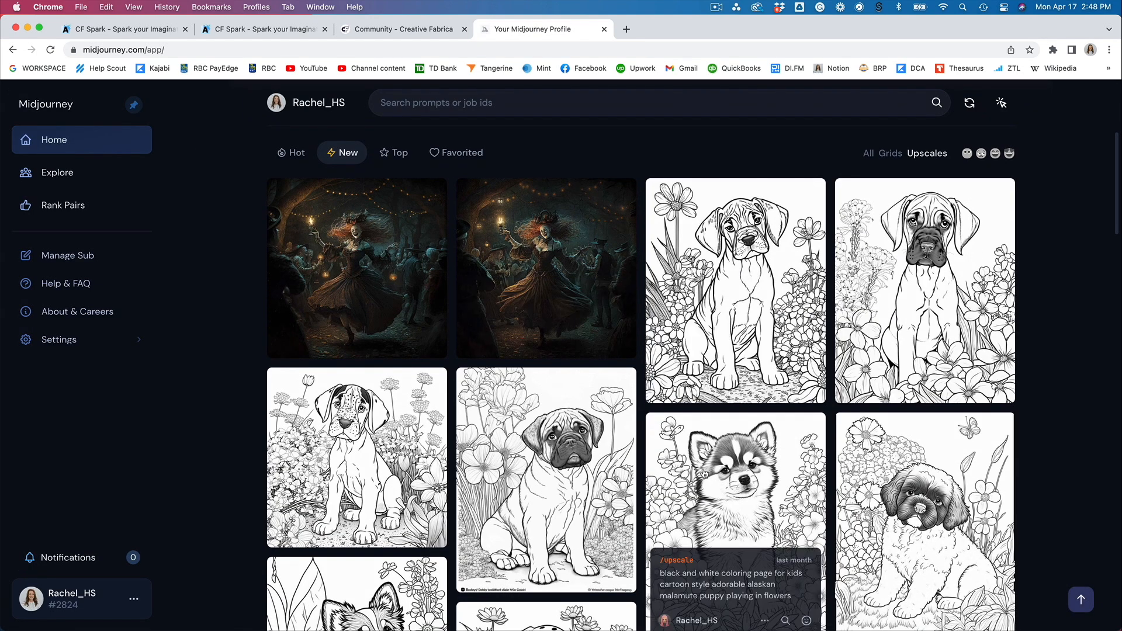
View the Alaskan malamute and shiba inu puppy coloring pages enlarged, closing each one after viewing
left_click(759, 481)
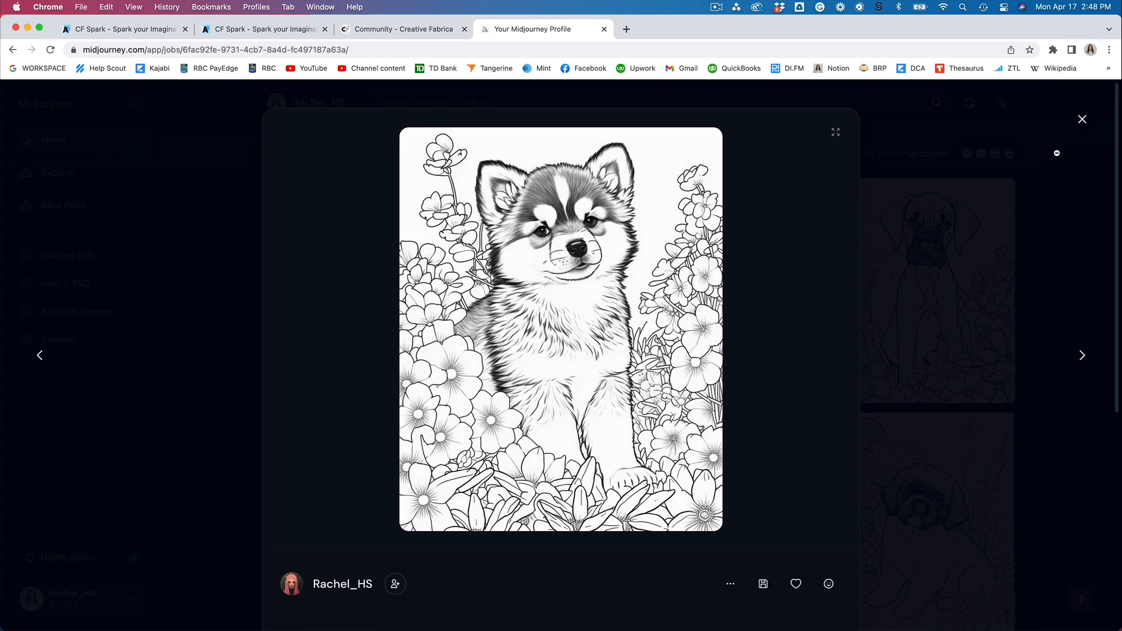
left_click(1082, 121)
scroll(887, 447, "down", 5)
scroll(887, 447, "down", 3)
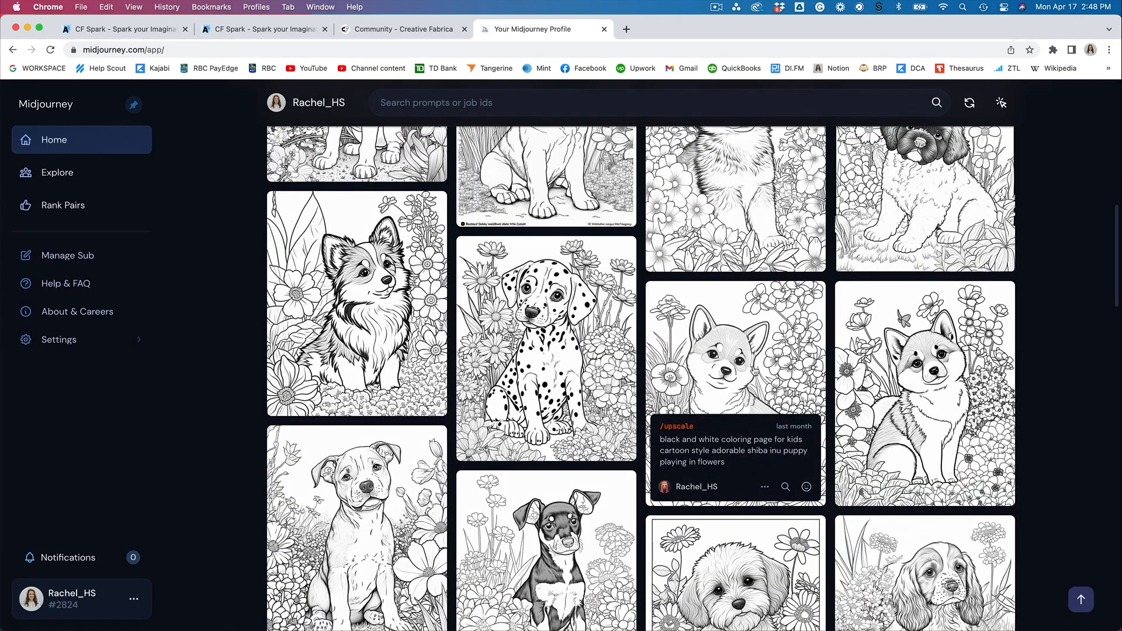
left_click(754, 371)
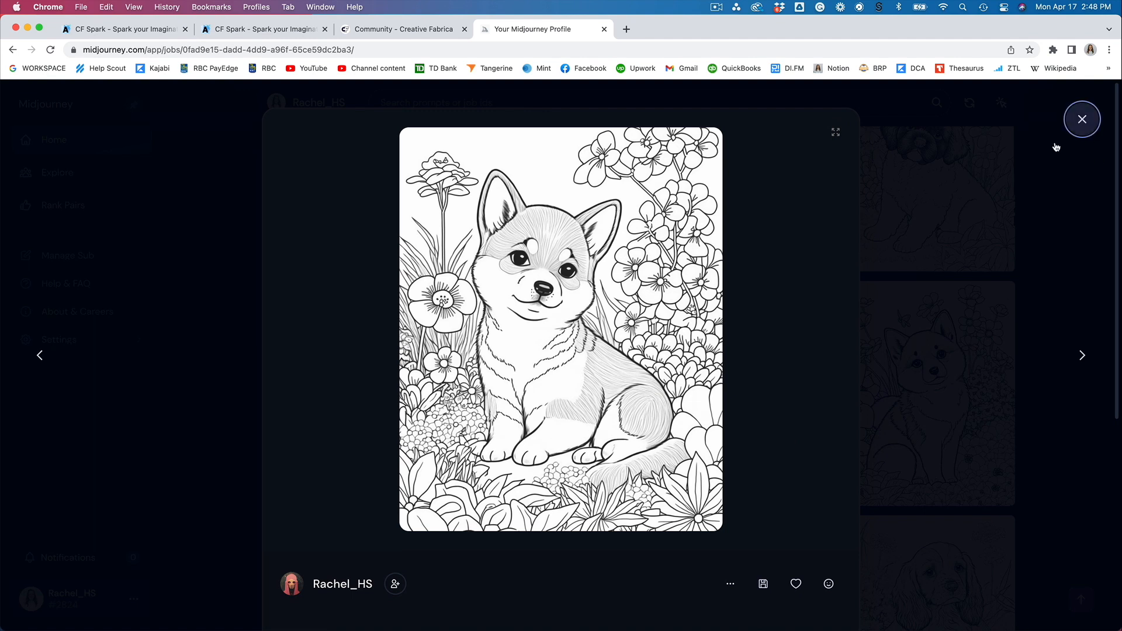
left_click(1081, 120)
Copy the prompt "black and white coloring page for kids cartoon style adorable shiba inu puppy playing in flowers" from the Midjourney gallery
left_click_drag(660, 439, 730, 459)
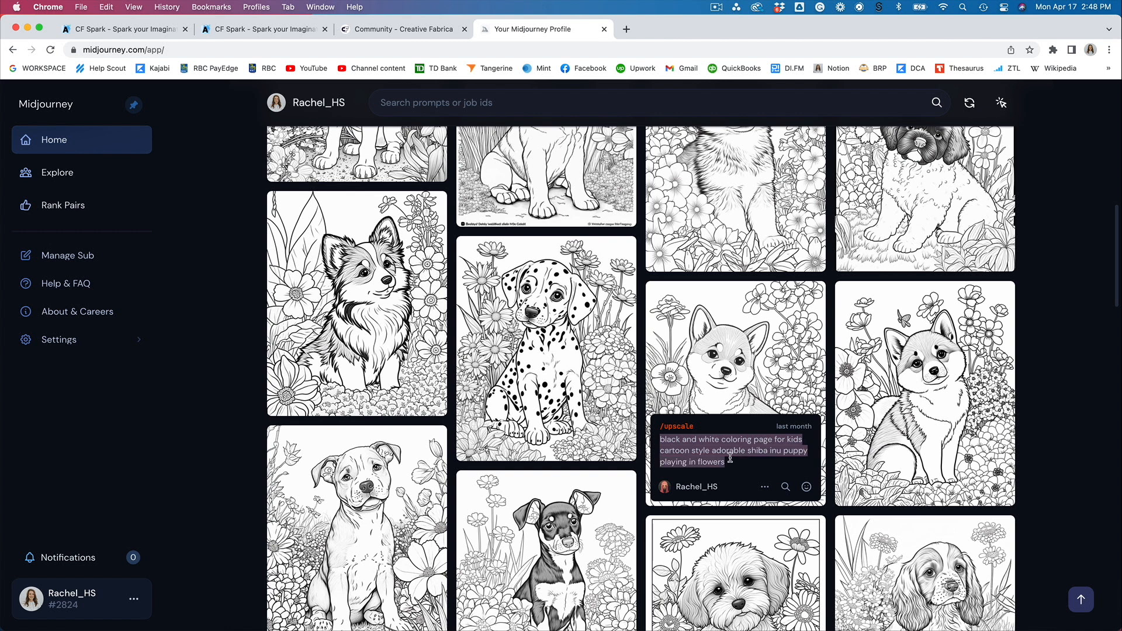
scroll(729, 459, "down", 1)
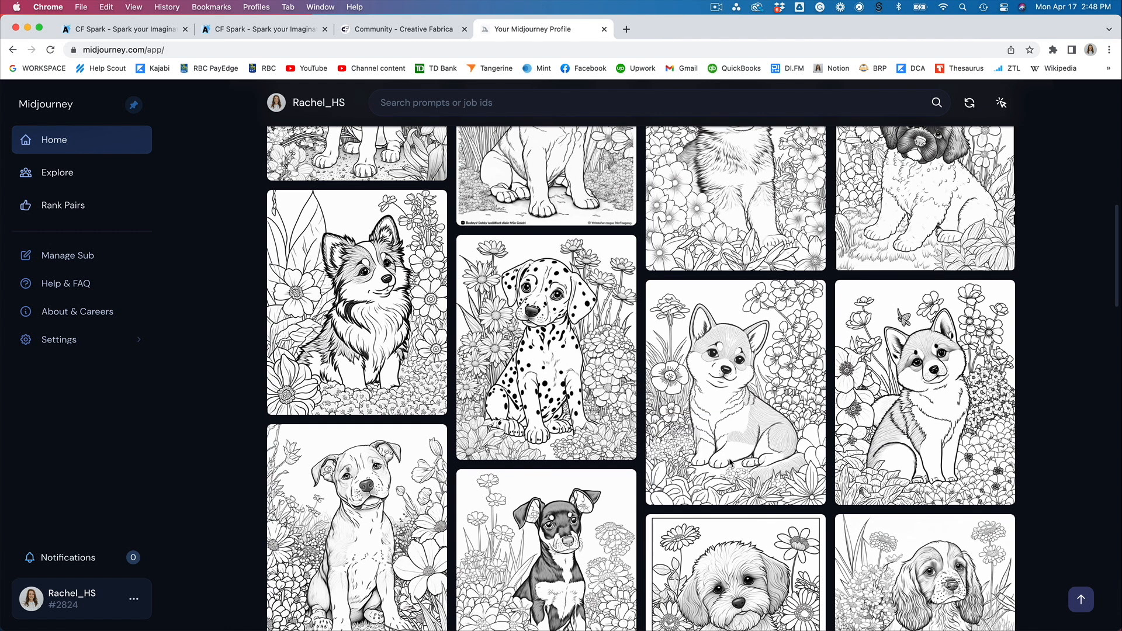
mouse_move(721, 461)
left_click_drag(726, 462, 661, 440)
key("super+c")
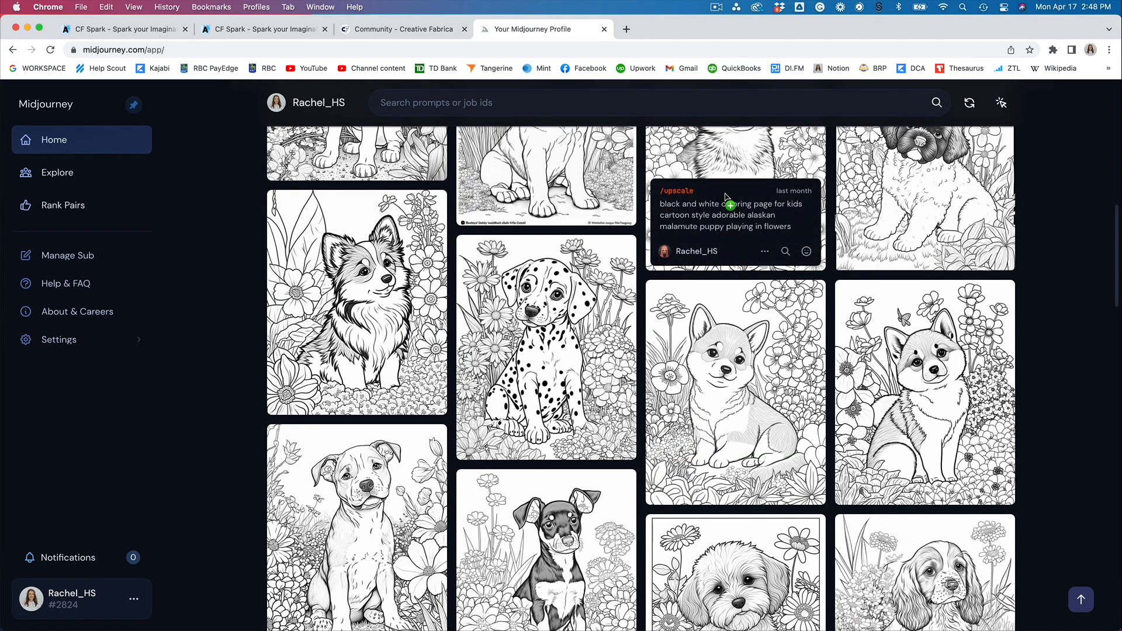
Return to CF Spark Art and replace the ice cream sundae prompt with the copied shiba inu prompt
left_click(415, 28)
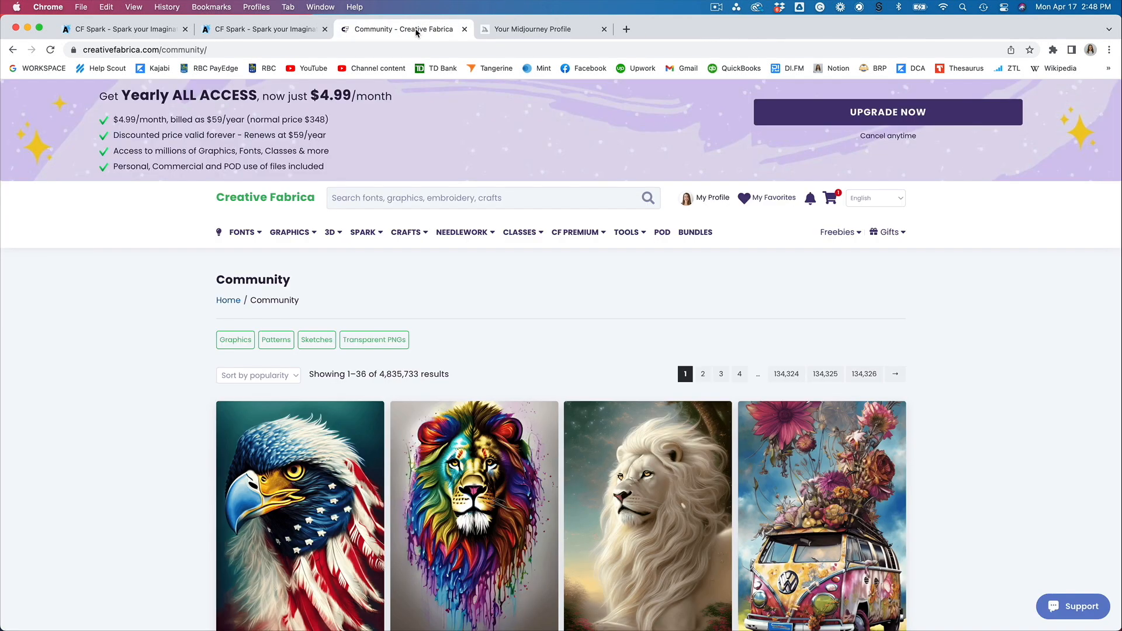
left_click(273, 27)
scroll(452, 195, "up", 12)
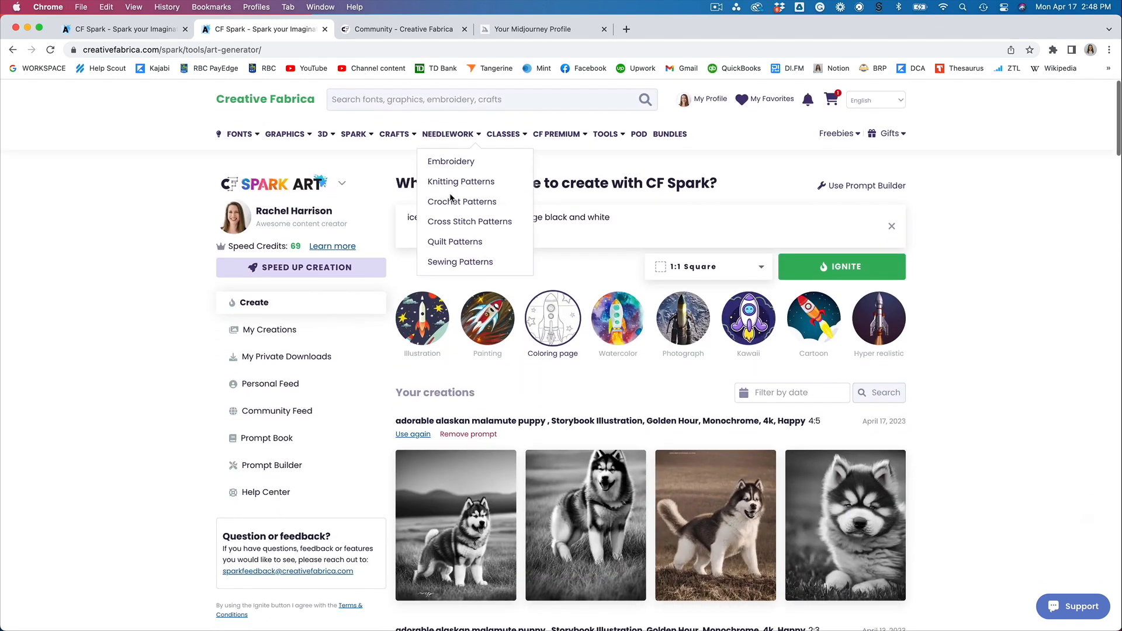
triple_click(456, 211)
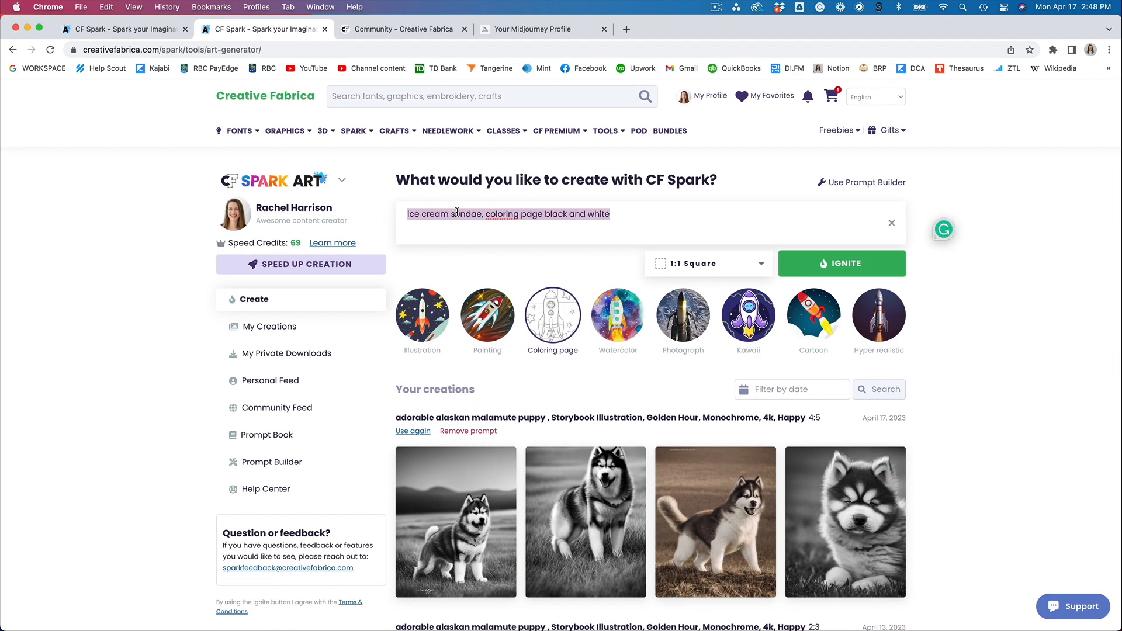
key("super+v")
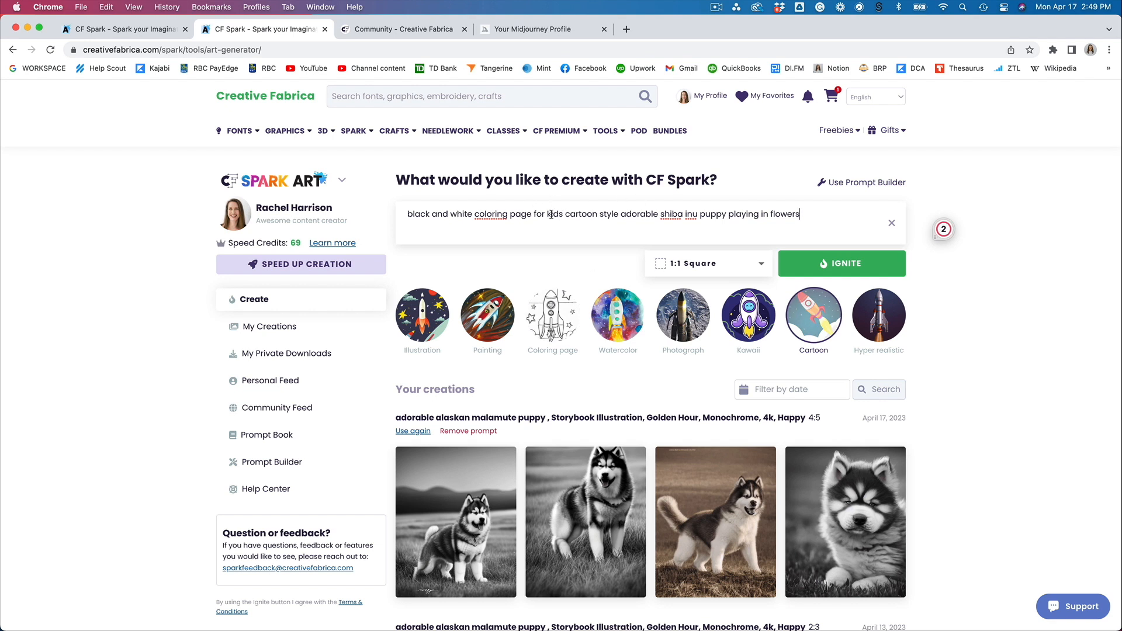
Remove "for kids" from the shiba inu prompt and generate the images in 1:1 Square
left_click_drag(532, 214, 563, 216)
key("BackSpace")
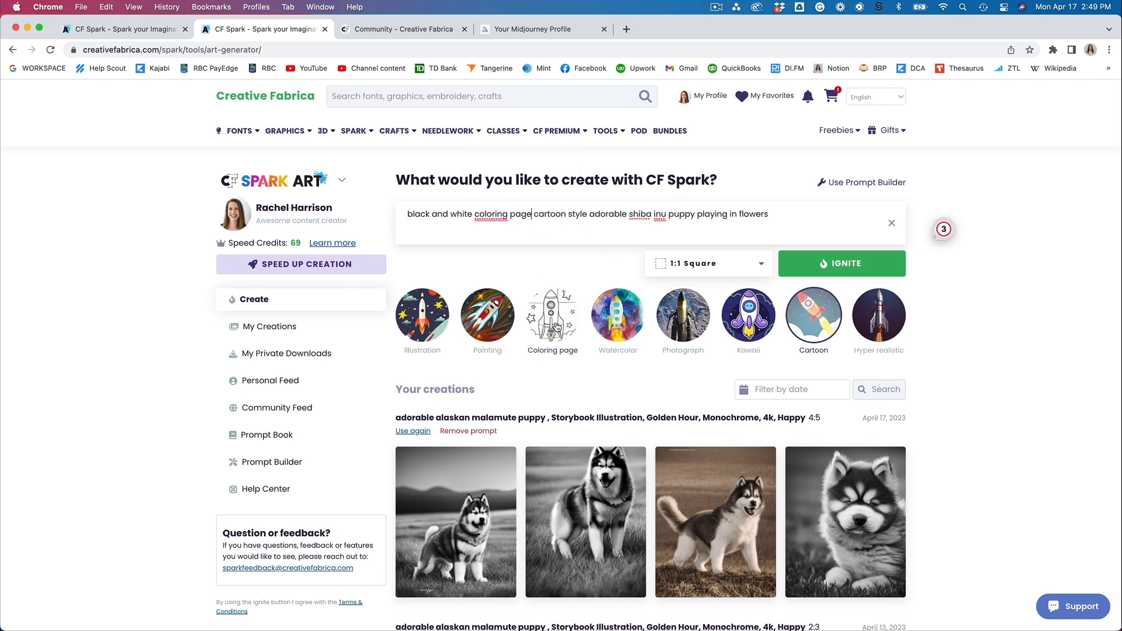
left_click(841, 265)
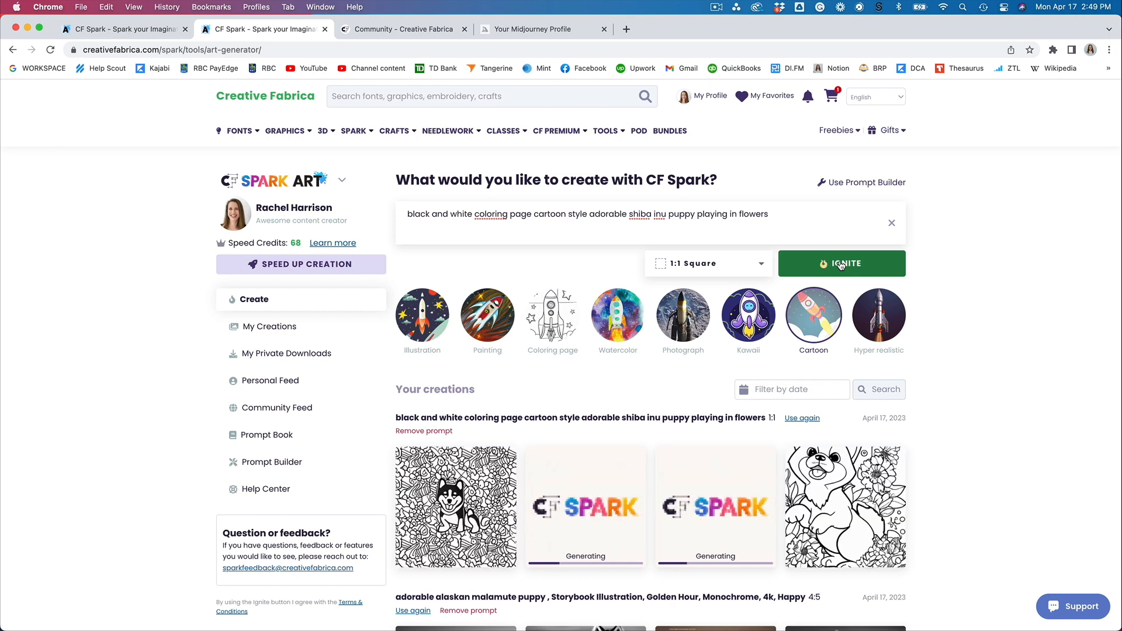
Preview the fourth shiba inu result and place Midjourney in a separate window beside it
scroll(840, 265, "down", 3)
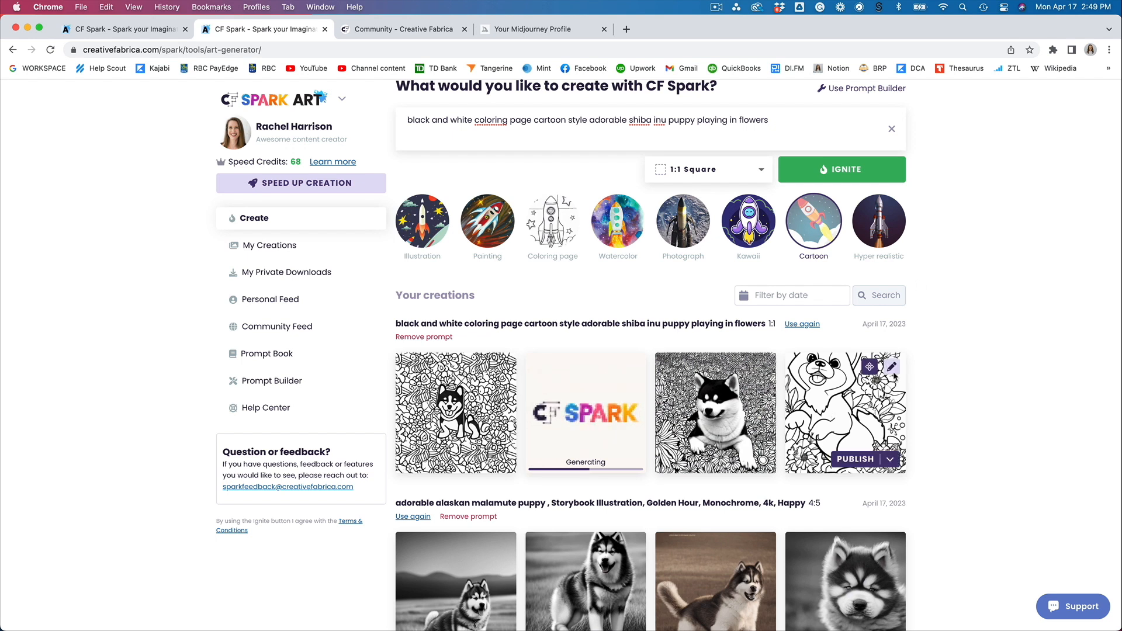
left_click(891, 367)
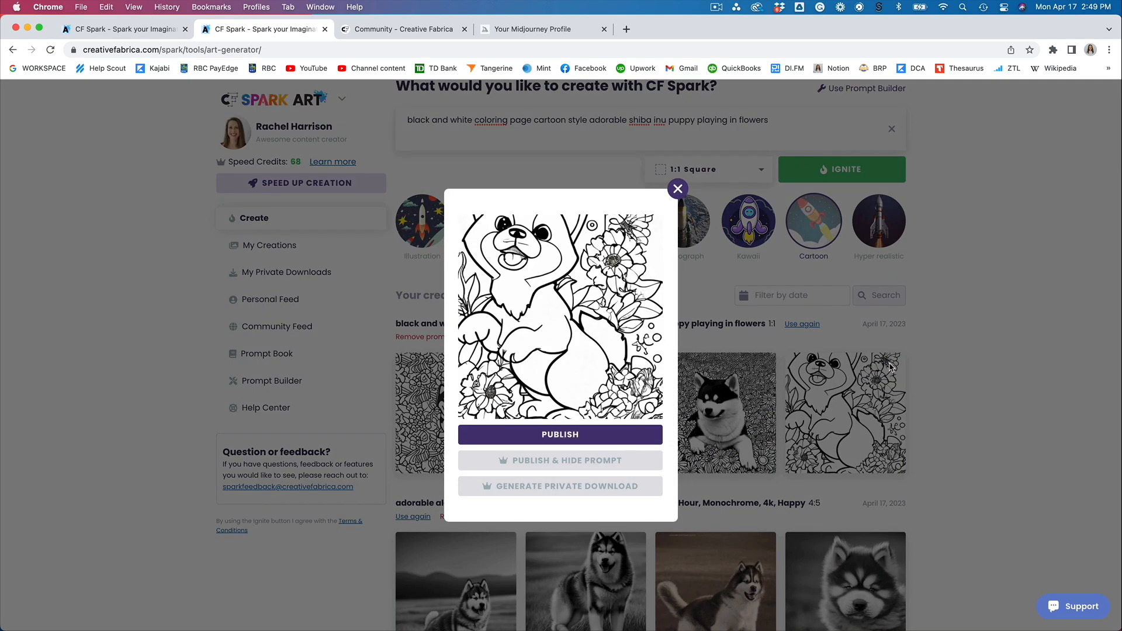
left_click_drag(1119, 380, 463, 380)
left_click_drag(353, 28, 814, 28)
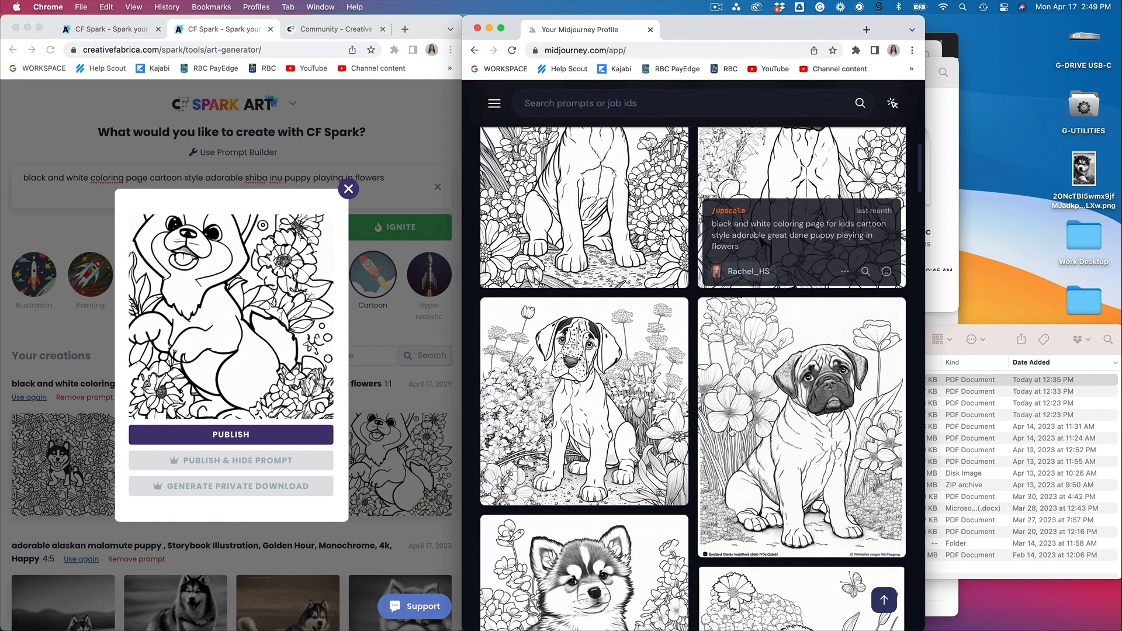
Find the shiba inu puppy coloring page in Midjourney and enlarge it to compare with the CF Spark result
scroll(738, 442, "down", 10)
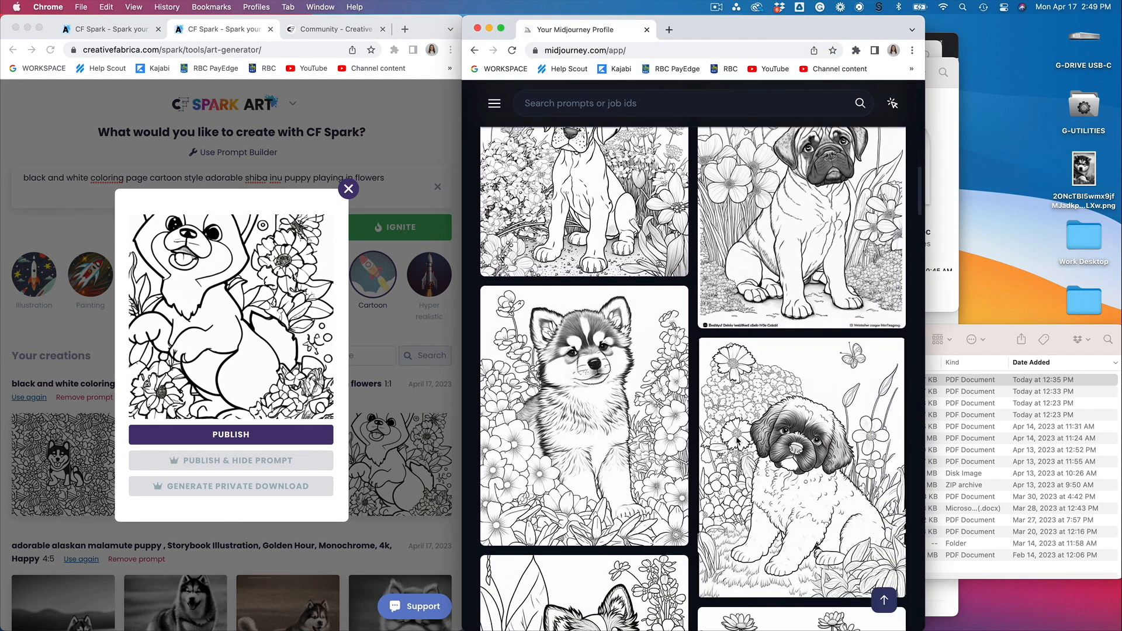
scroll(738, 442, "down", 10)
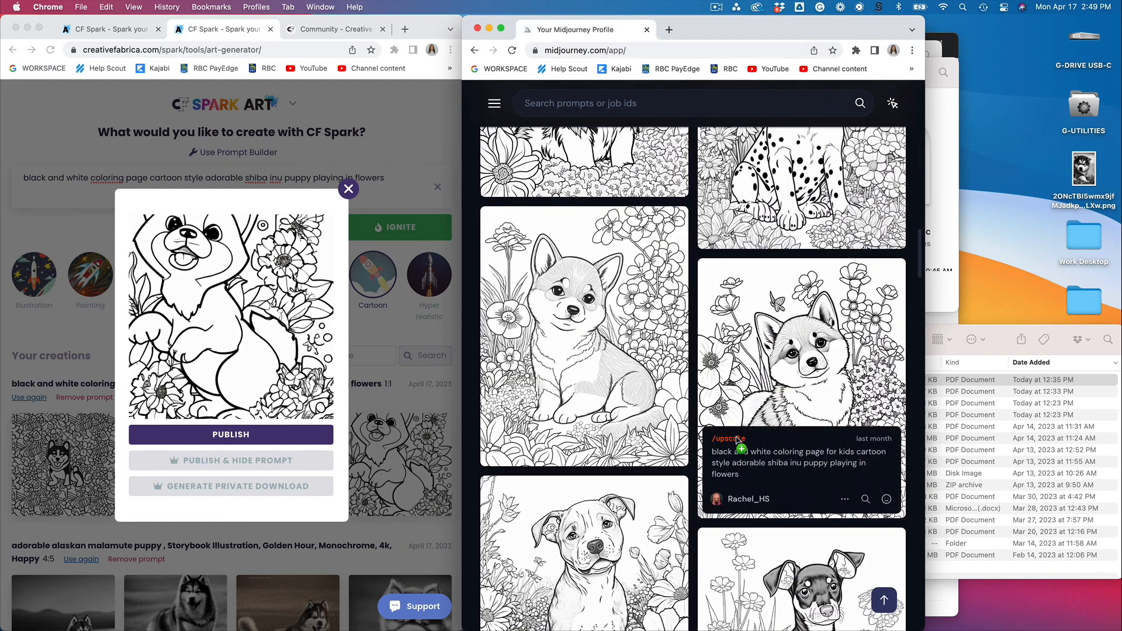
left_click(630, 344)
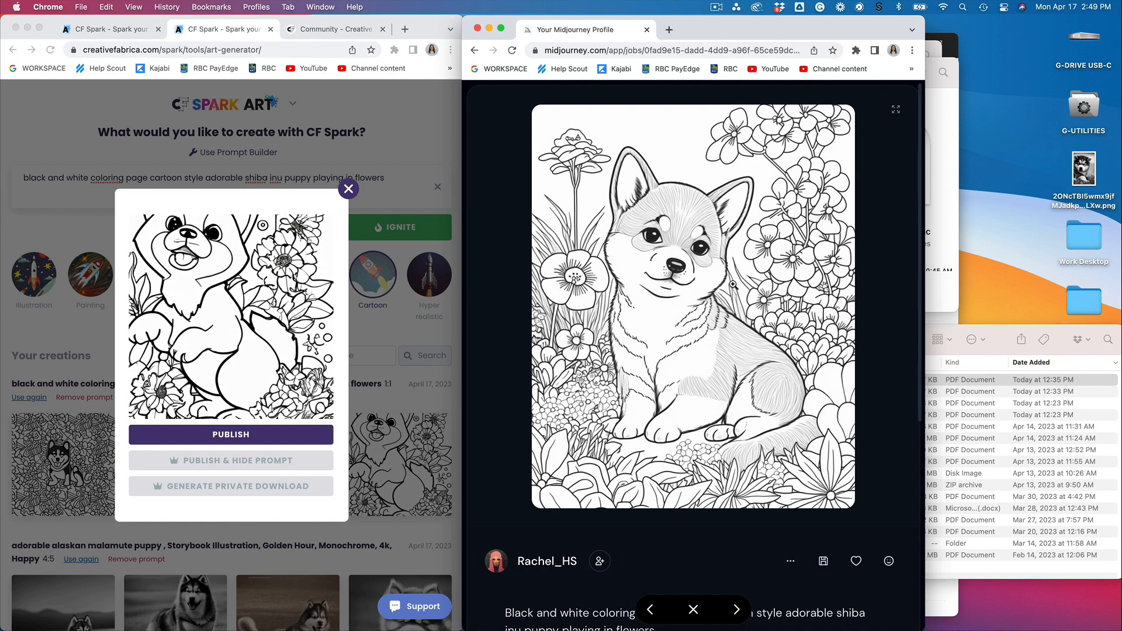
Widen the CF Spark window to the full screen and close the puppy preview without publishing
left_click(431, 115)
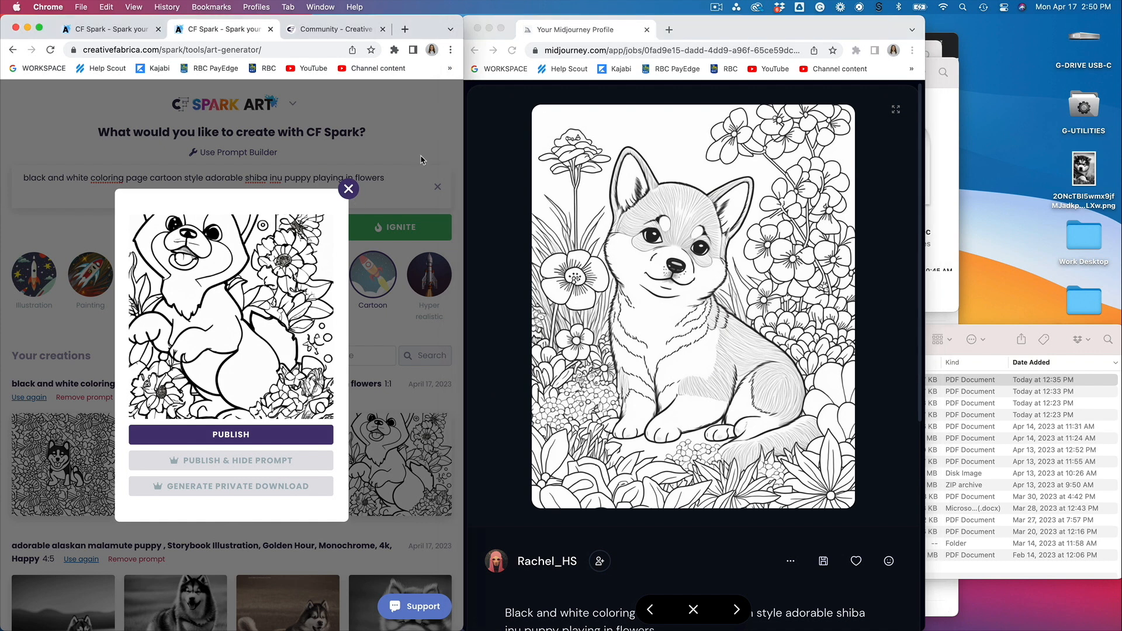
left_click_drag(462, 155, 1121, 172)
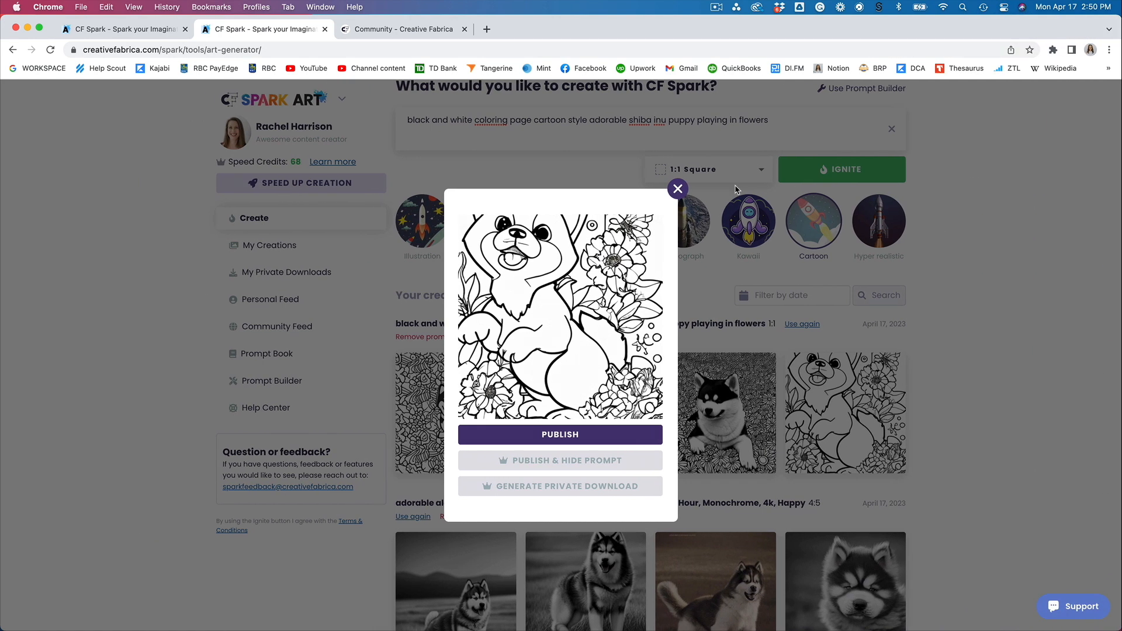
left_click(678, 188)
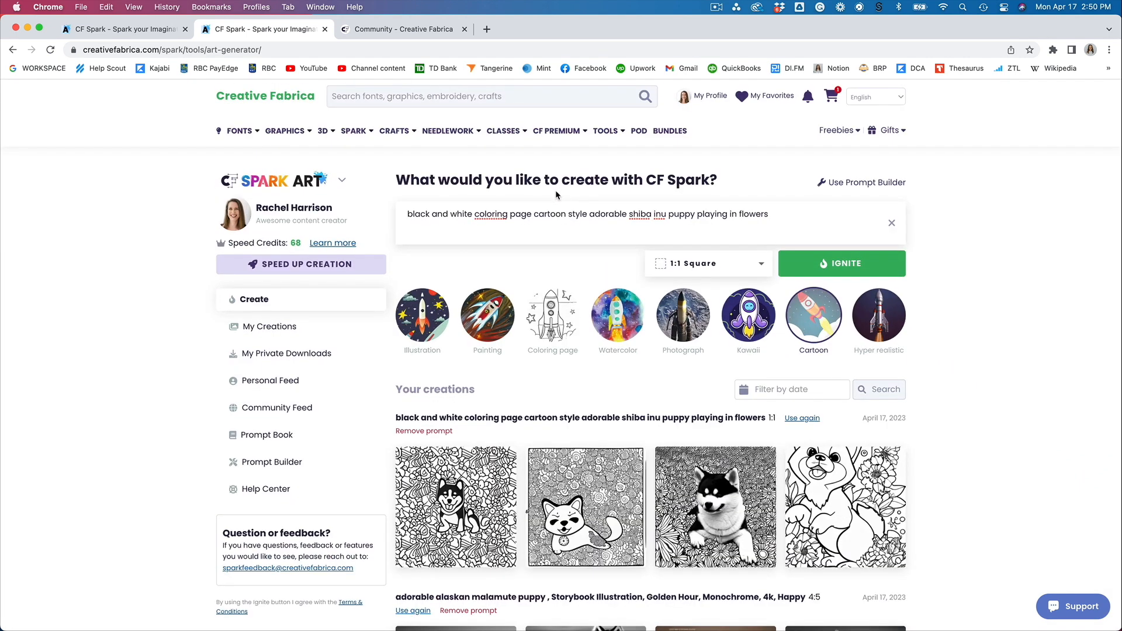
Strip the black and white, coloring page and cartoon style wording from before "adorable shiba inu puppy playing in flowers"
left_click_drag(474, 215, 587, 218)
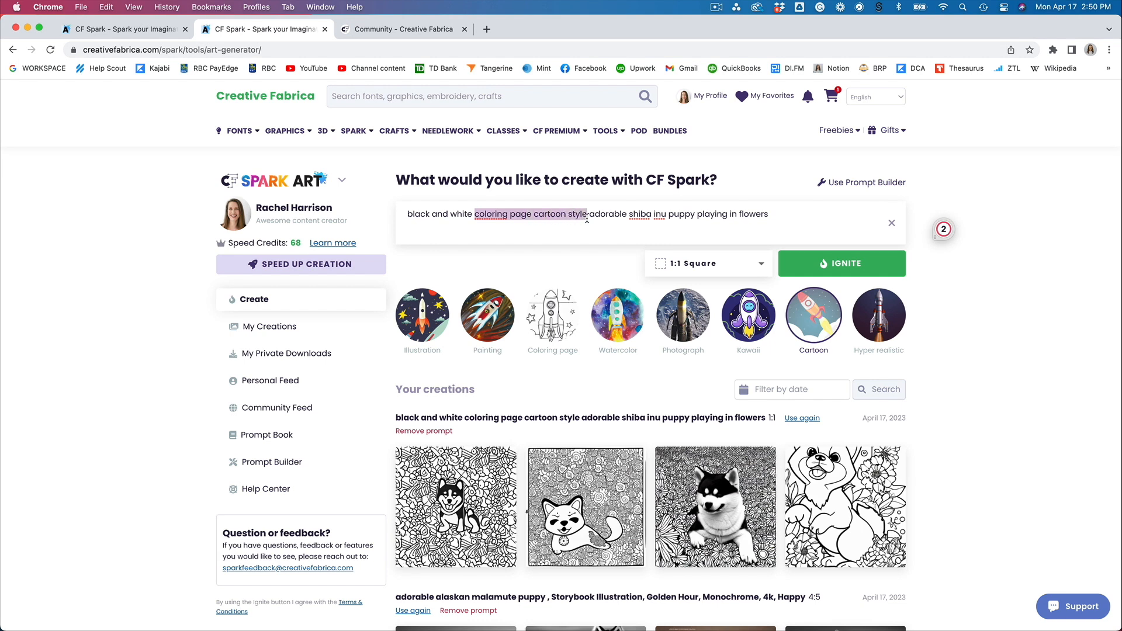
key("BackSpace")
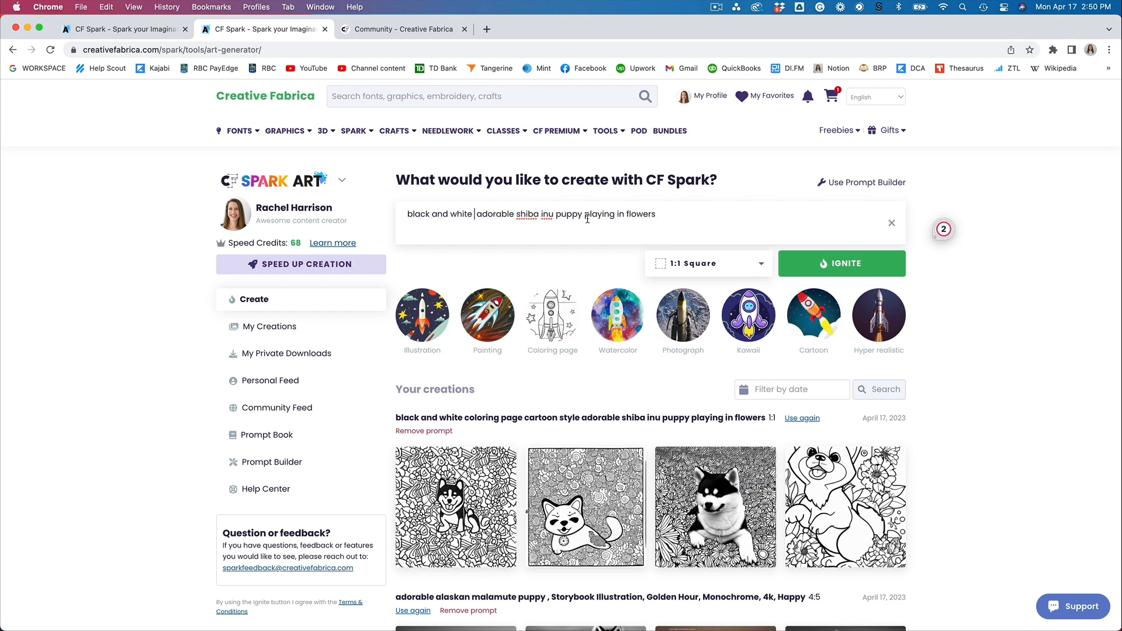
key("BackSpace")
key("BackSpace")
key("BackSpace")
key("BackSpace")
key("BackSpace")
key("BackSpace")
key("BackSpace")
key("BackSpace")
key("BackSpace")
key("BackSpace")
key("BackSpace")
key("BackSpace")
key("BackSpace")
key("BackSpace")
key("BackSpace")
key("BackSpace")
key("BackSpace")
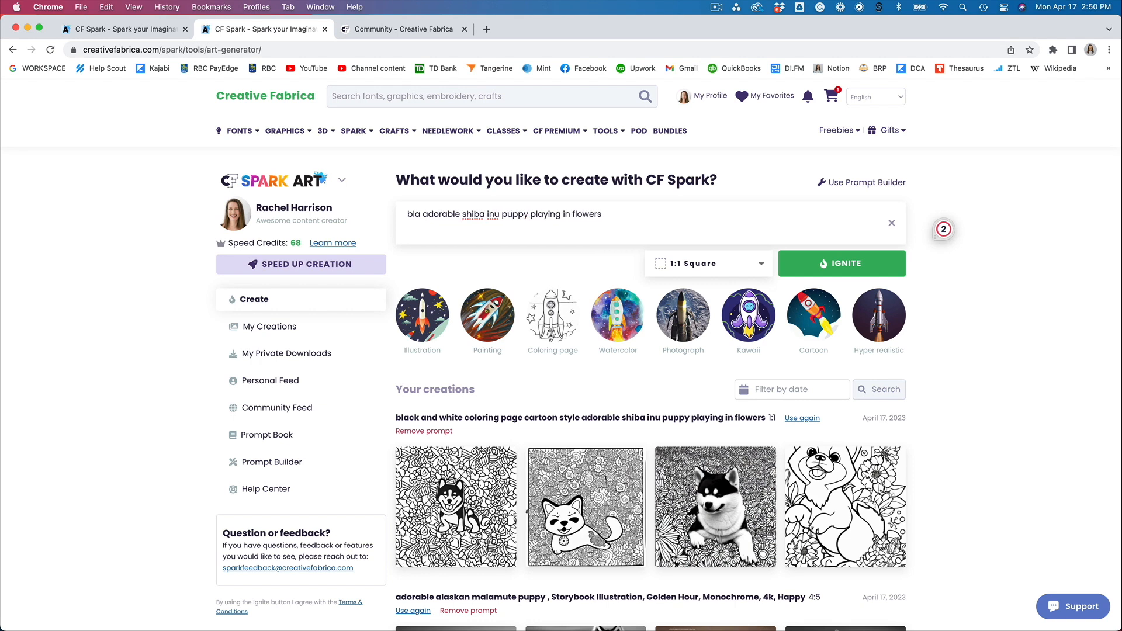
Apply the Coloring page style to the shiba inu prompt and generate a new set of images
left_click(553, 316)
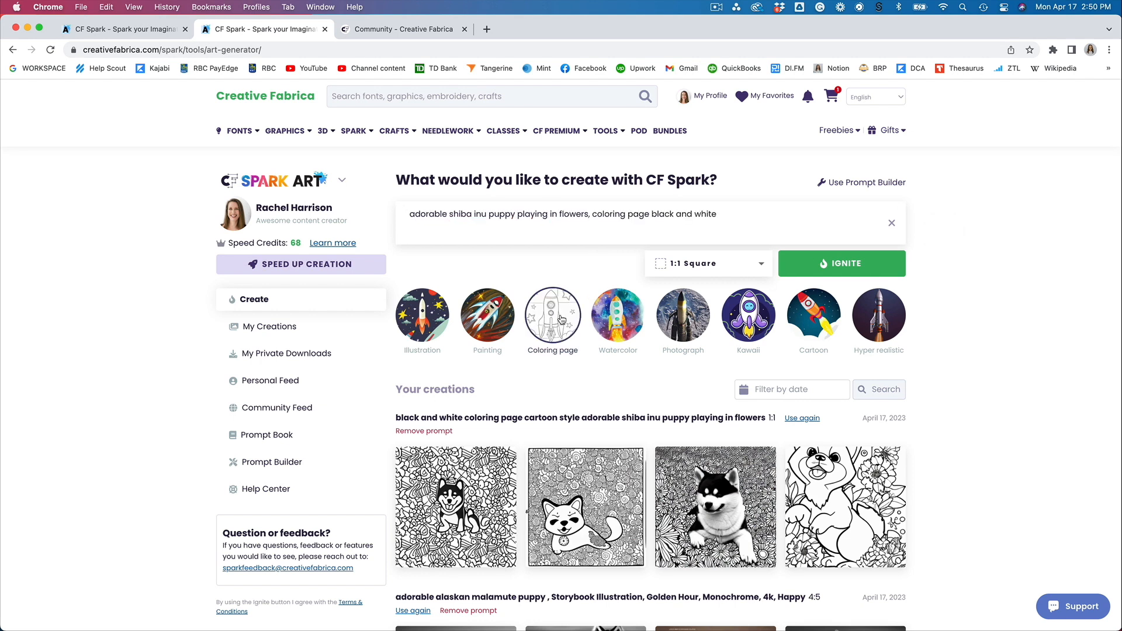
left_click(834, 266)
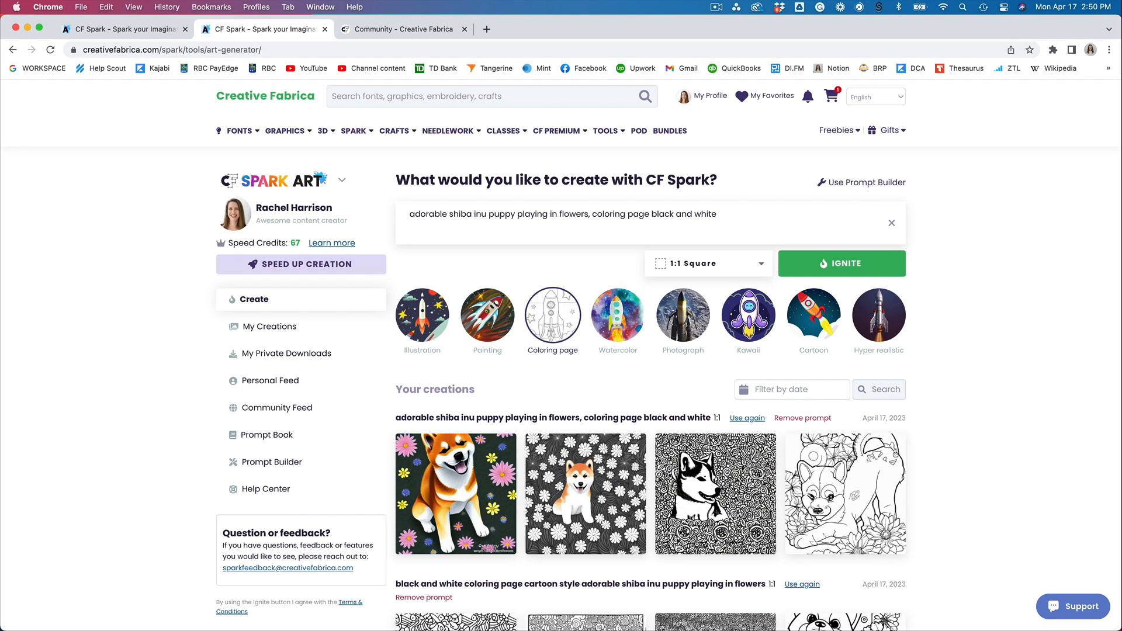
mouse_move(455, 490)
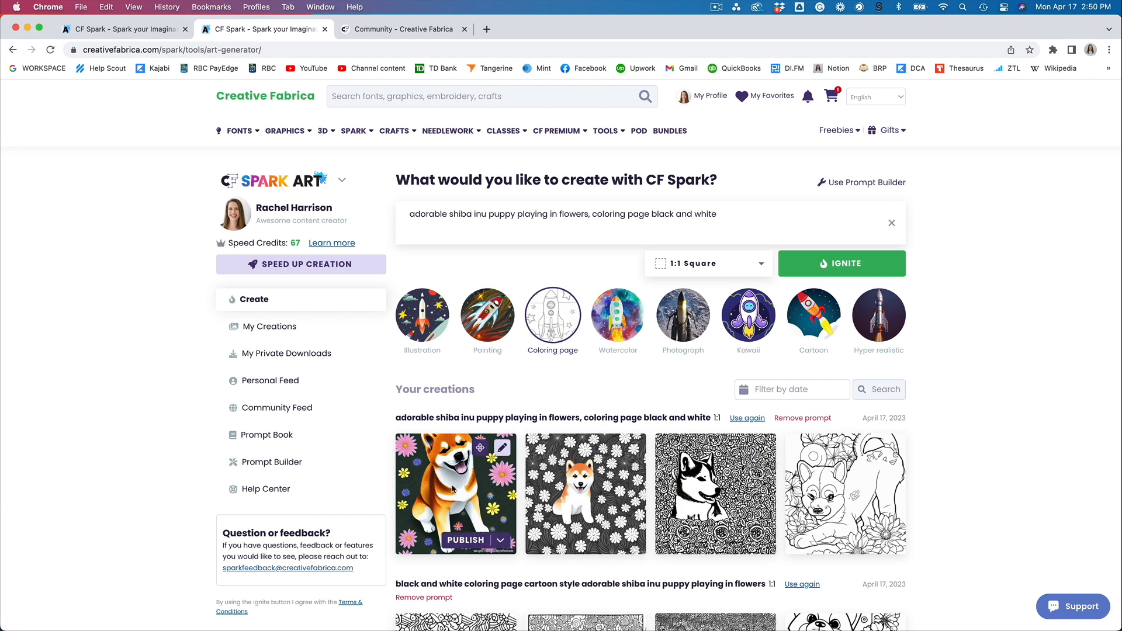
Review the generated shiba inu images, open the Prompt Builder and look over its categories
scroll(455, 488, "down", 2)
scroll(455, 489, "down", 4)
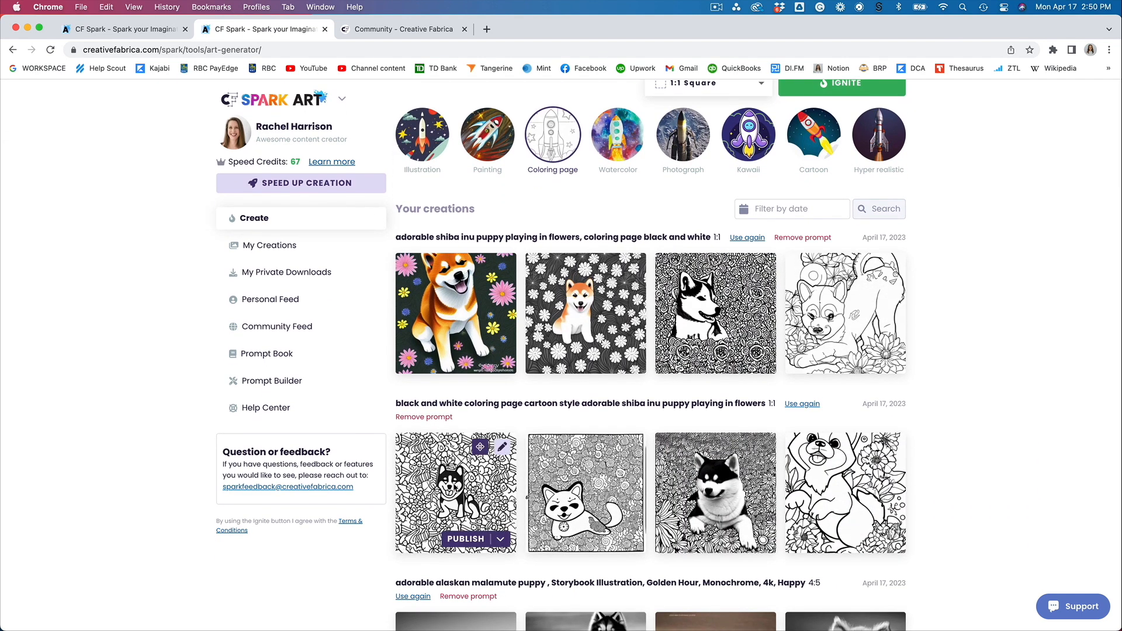
left_click(263, 383)
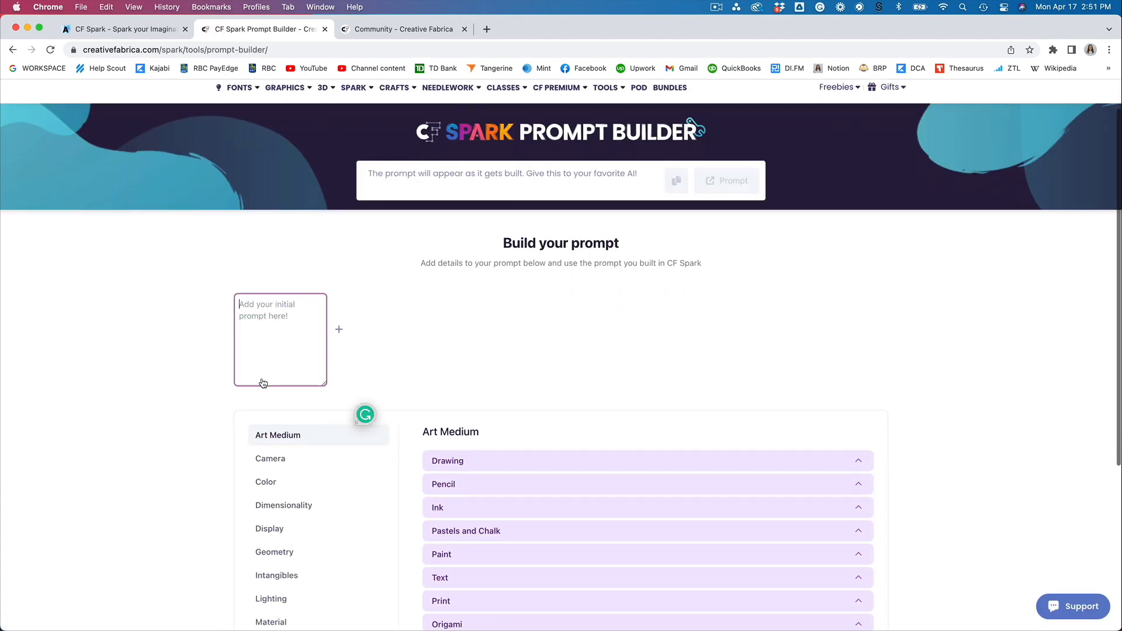
scroll(263, 383, "down", 5)
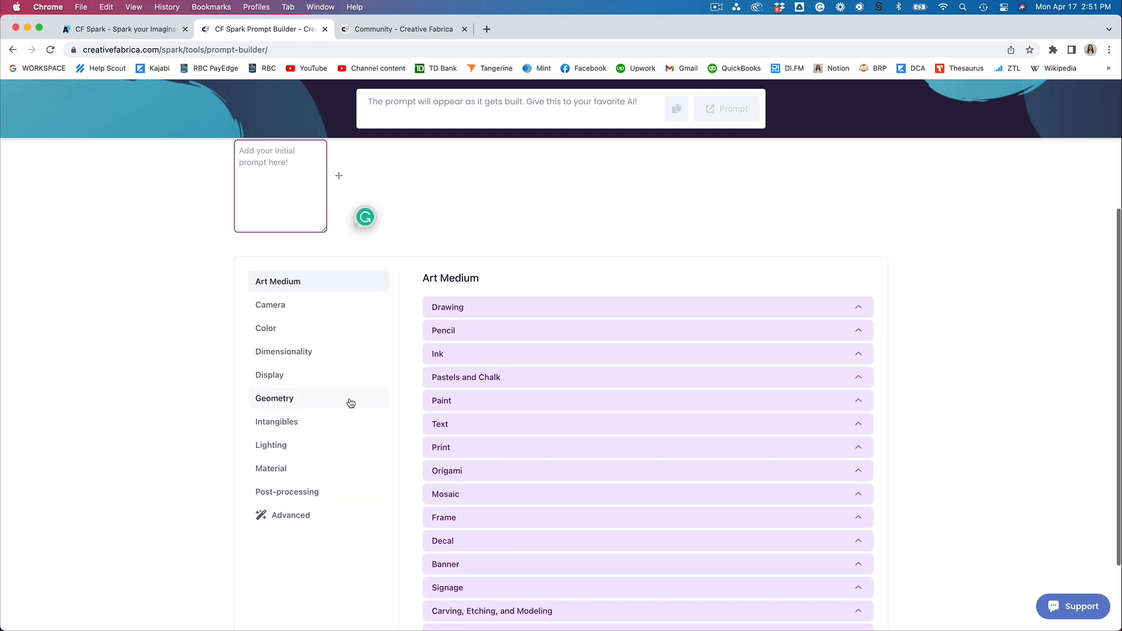
Enter "cute elephant" as the initial prompt
scroll(351, 402, "up", 2)
left_click(253, 225)
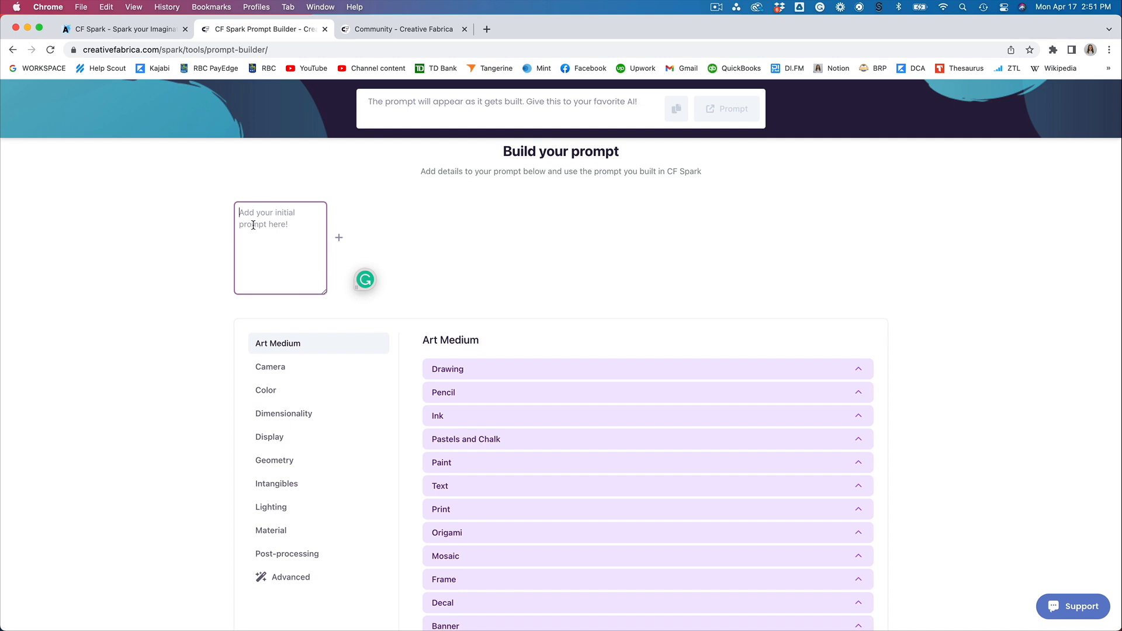
type("cute elepahnt")
key("BackSpace")
key("BackSpace")
key("BackSpace")
key("BackSpace")
type("n")
key("BackSpace")
key("BackSpace")
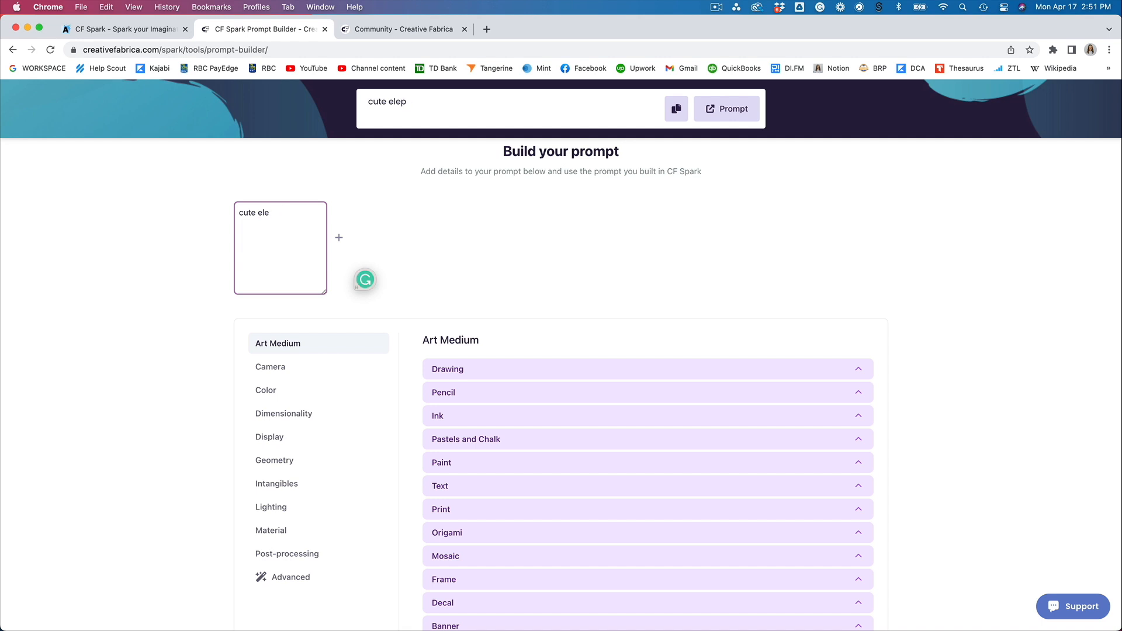
type("phant")
Add the Pastel Art medium from Pastels and Chalk to the prompt and remove the empty second prompt box
left_click(357, 240)
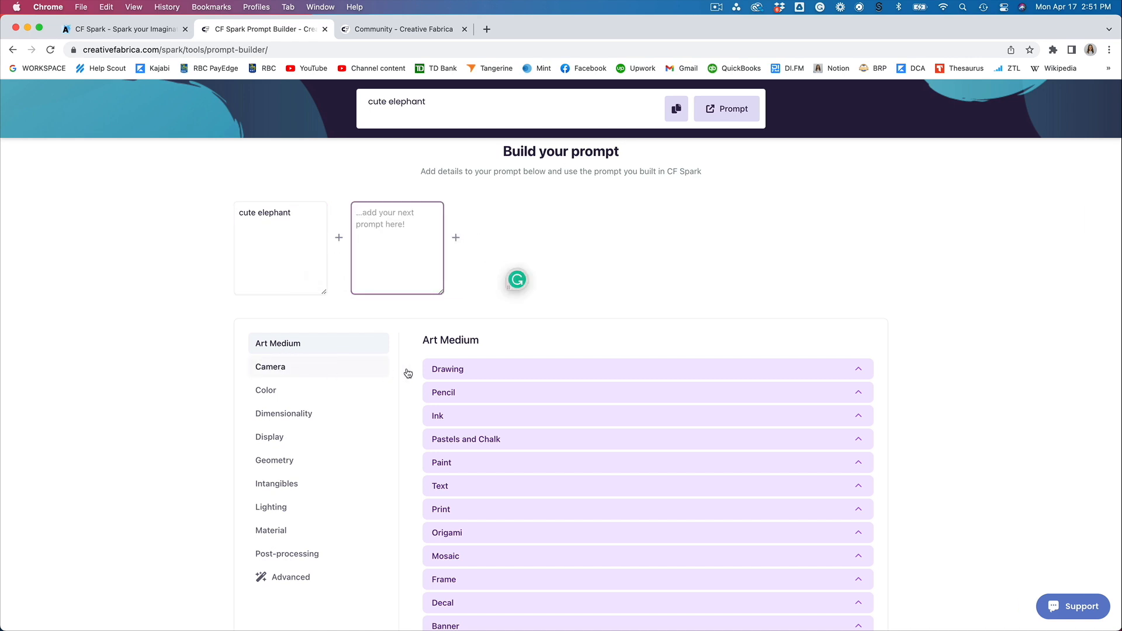
scroll(439, 367, "down", 3)
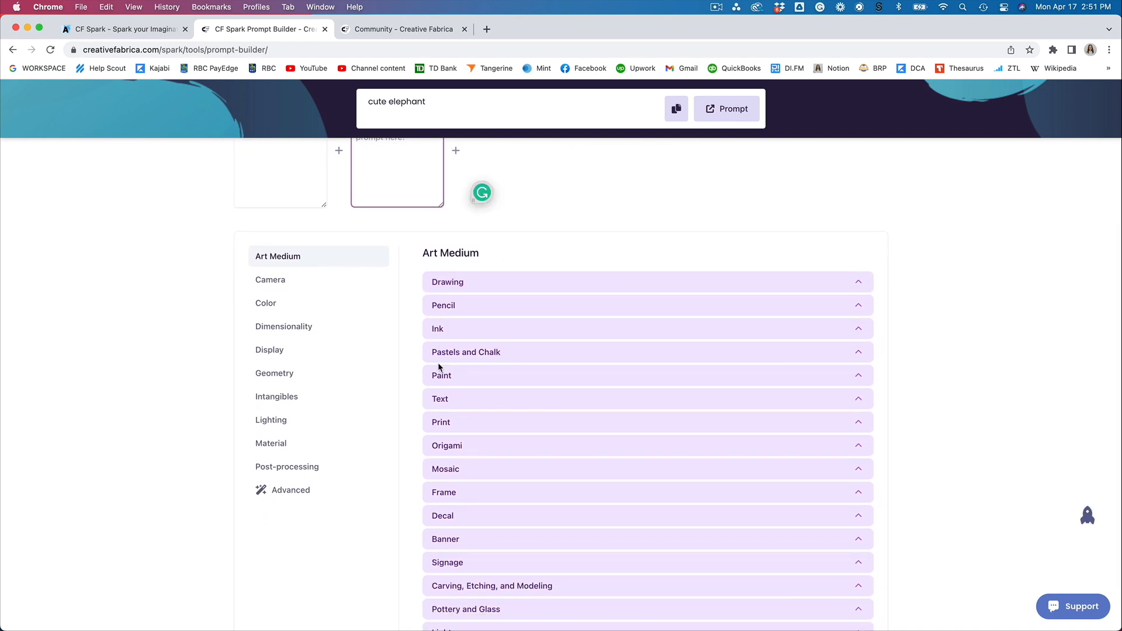
left_click(466, 353)
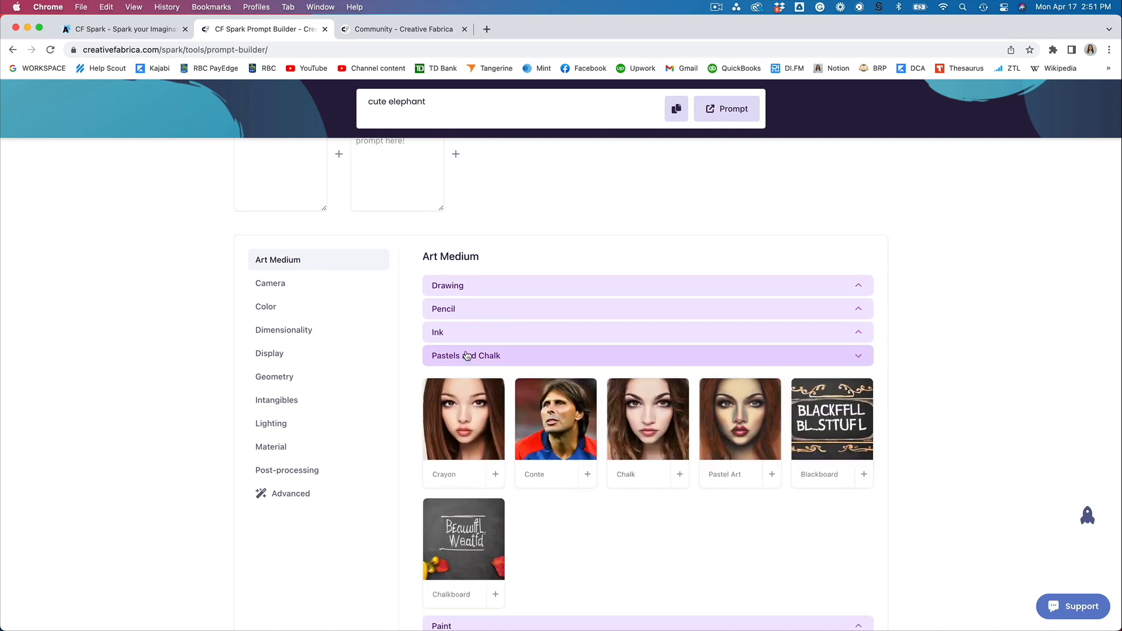
left_click(772, 474)
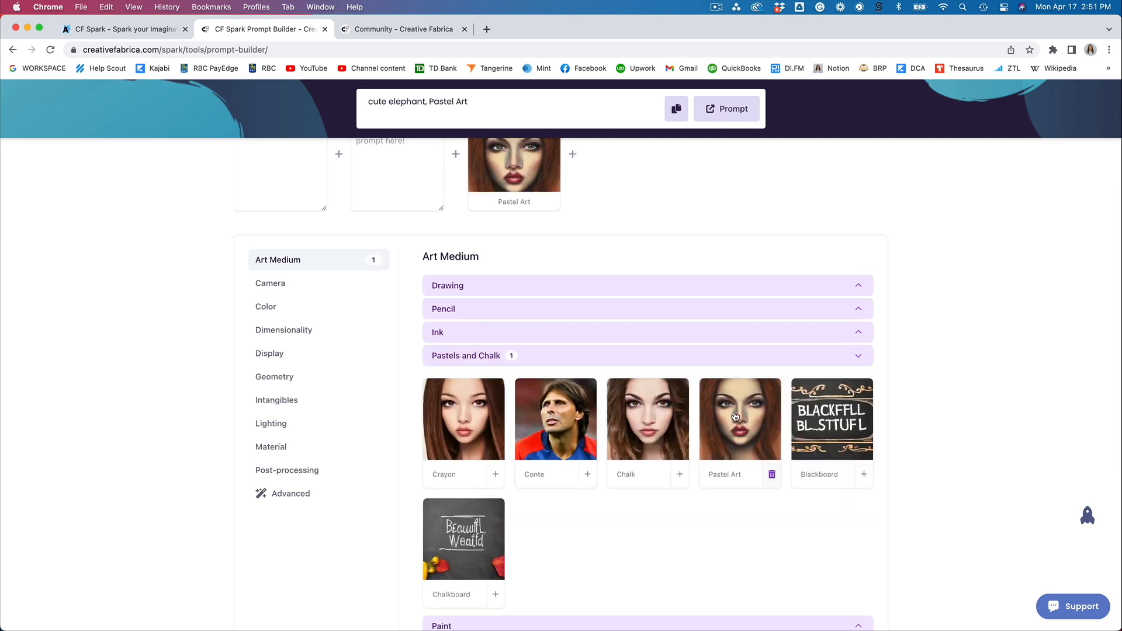
scroll(366, 409, "up", 3)
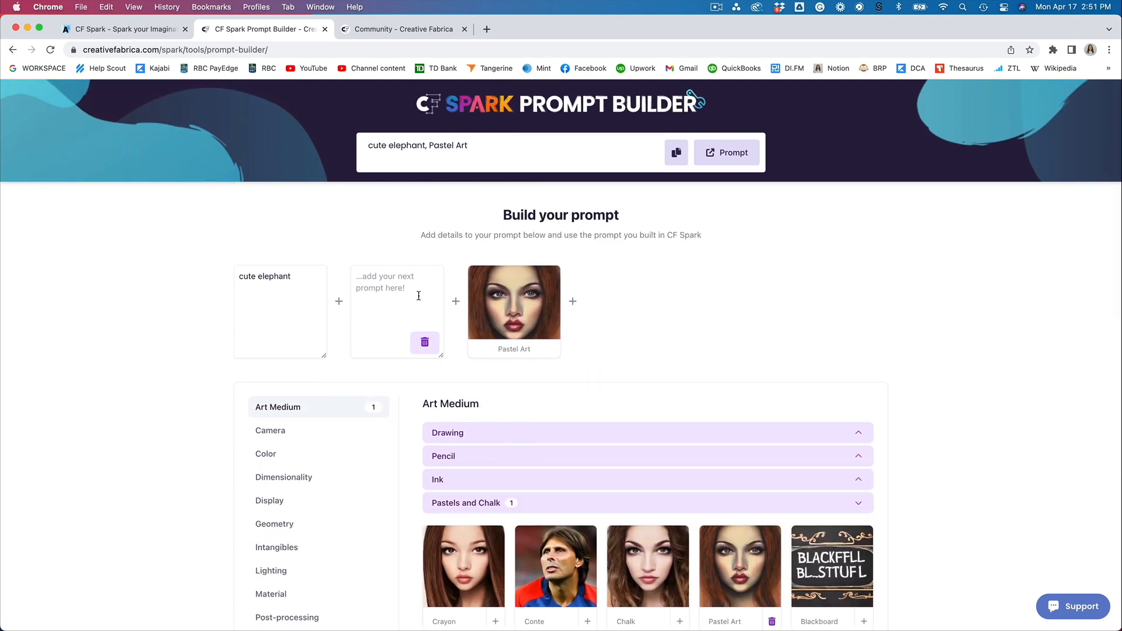
left_click(423, 344)
scroll(384, 471, "down", 3)
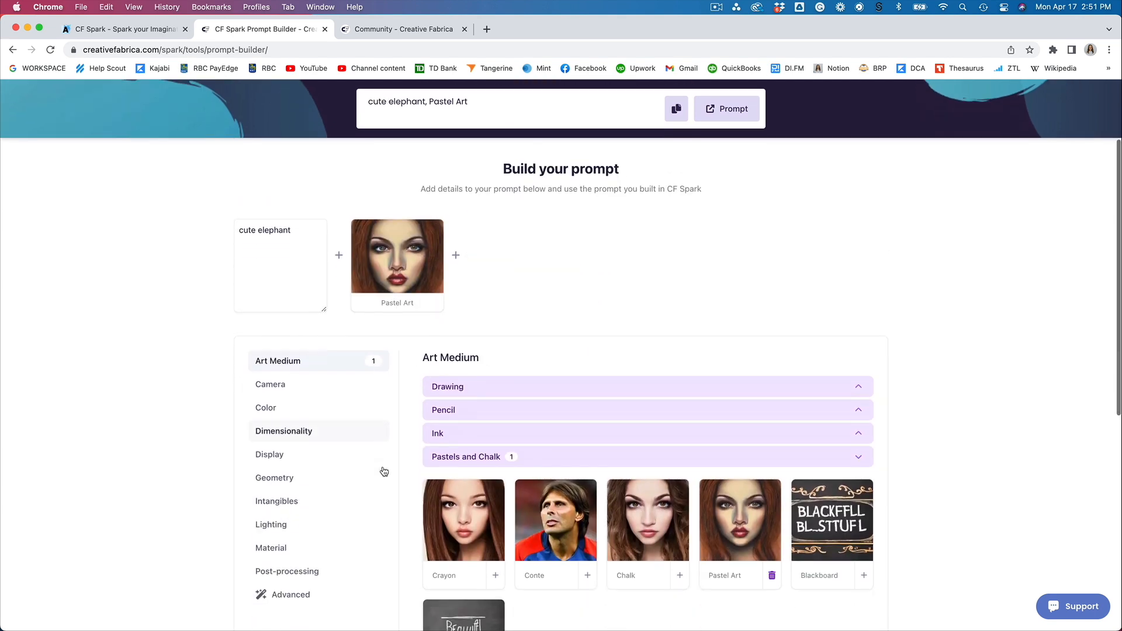
Look through the Camera film types and add Sepia from the monochromatic color palettes to the prompt
left_click(280, 346)
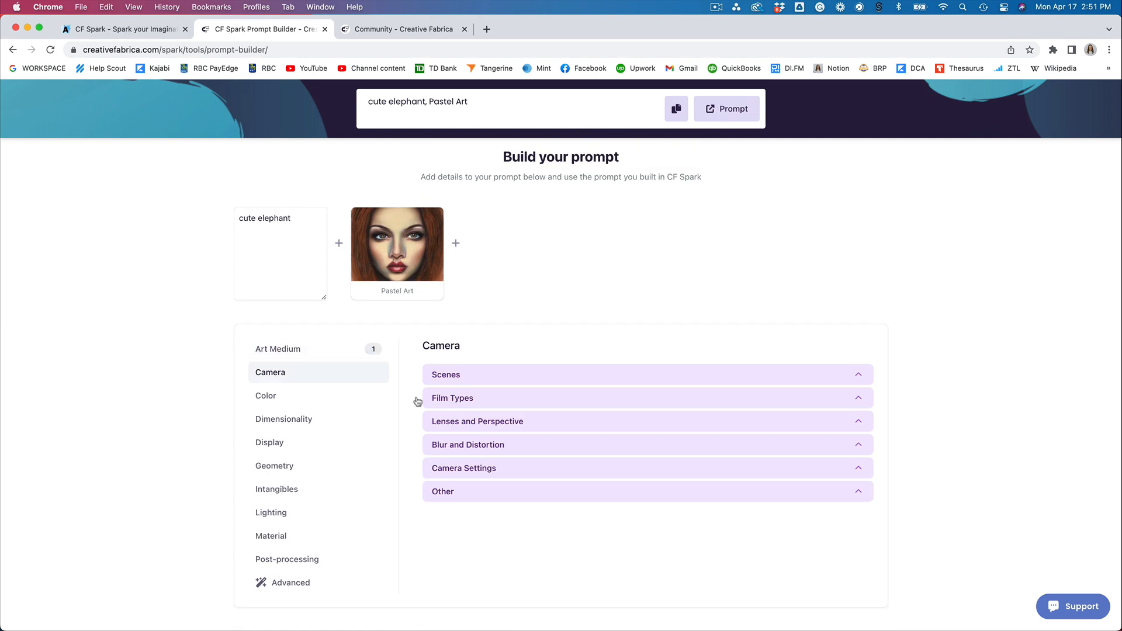
left_click(470, 400)
scroll(469, 401, "down", 1)
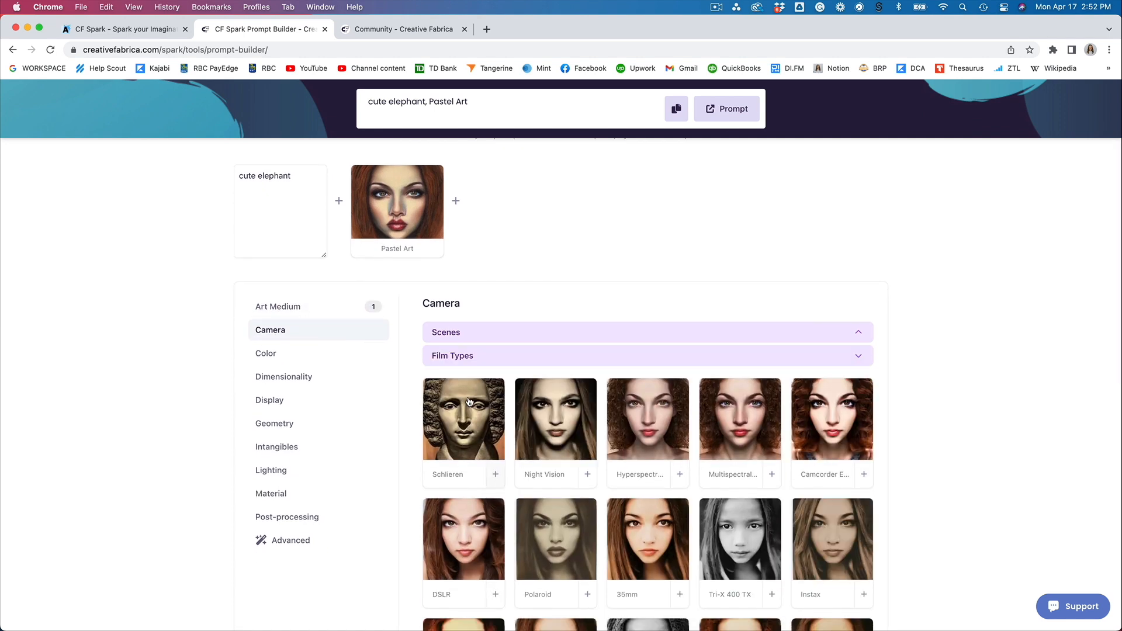
scroll(469, 402, "down", 5)
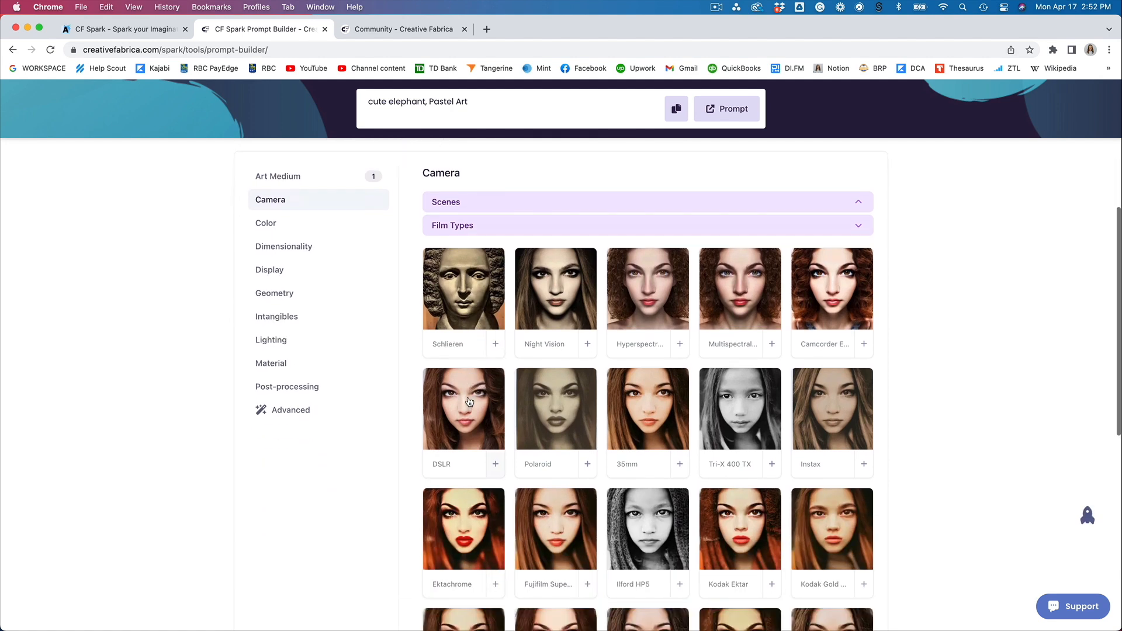
scroll(346, 329, "up", 3)
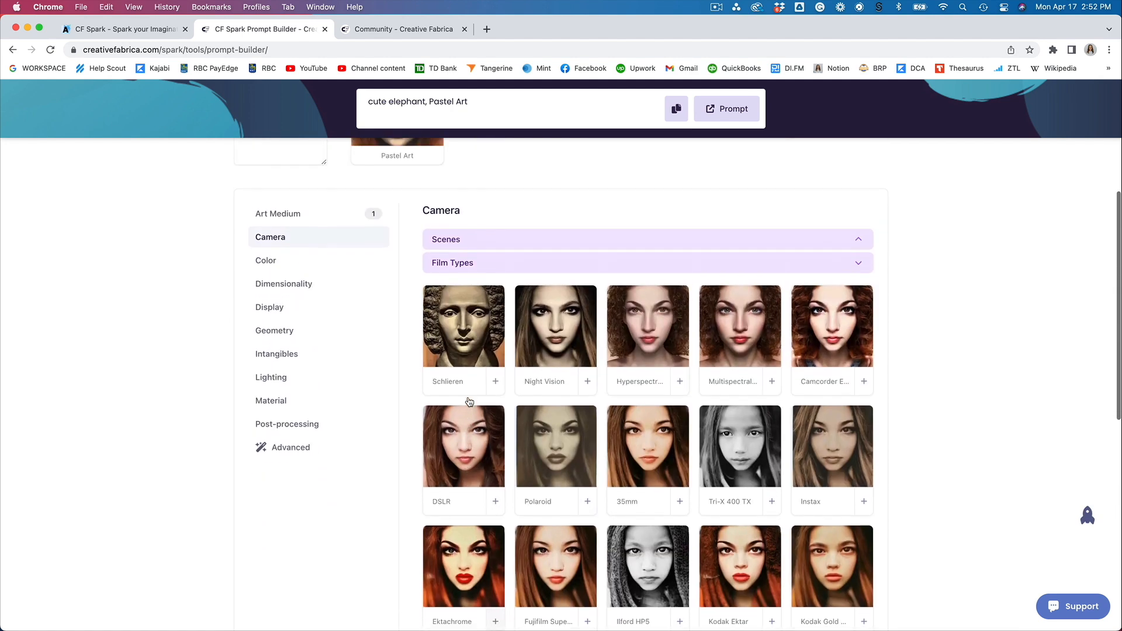
left_click(267, 269)
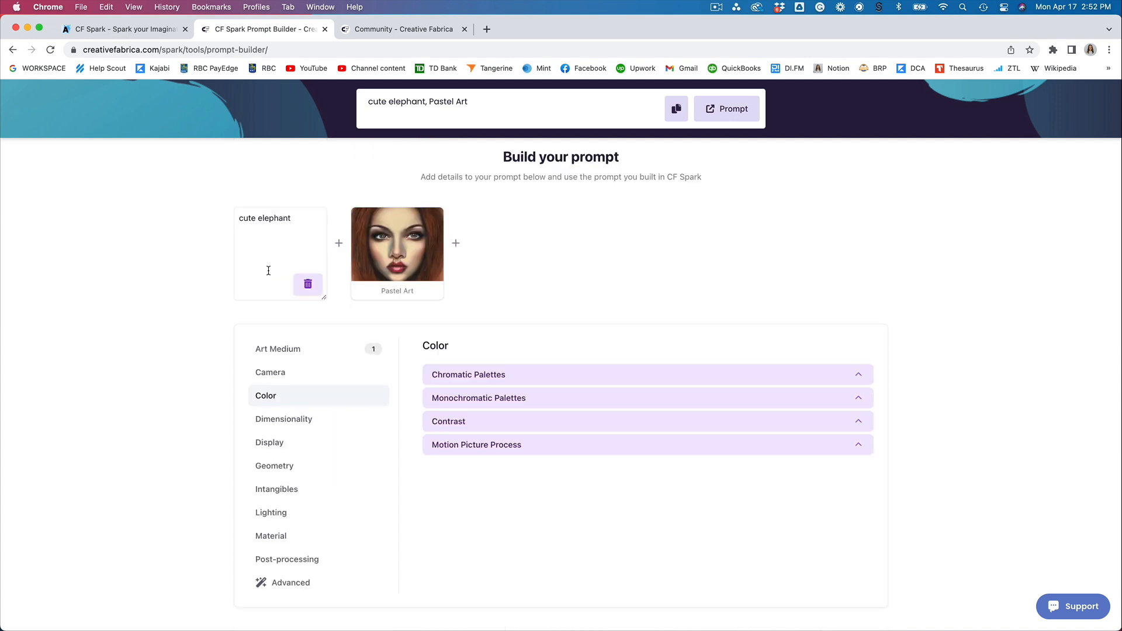
left_click(493, 400)
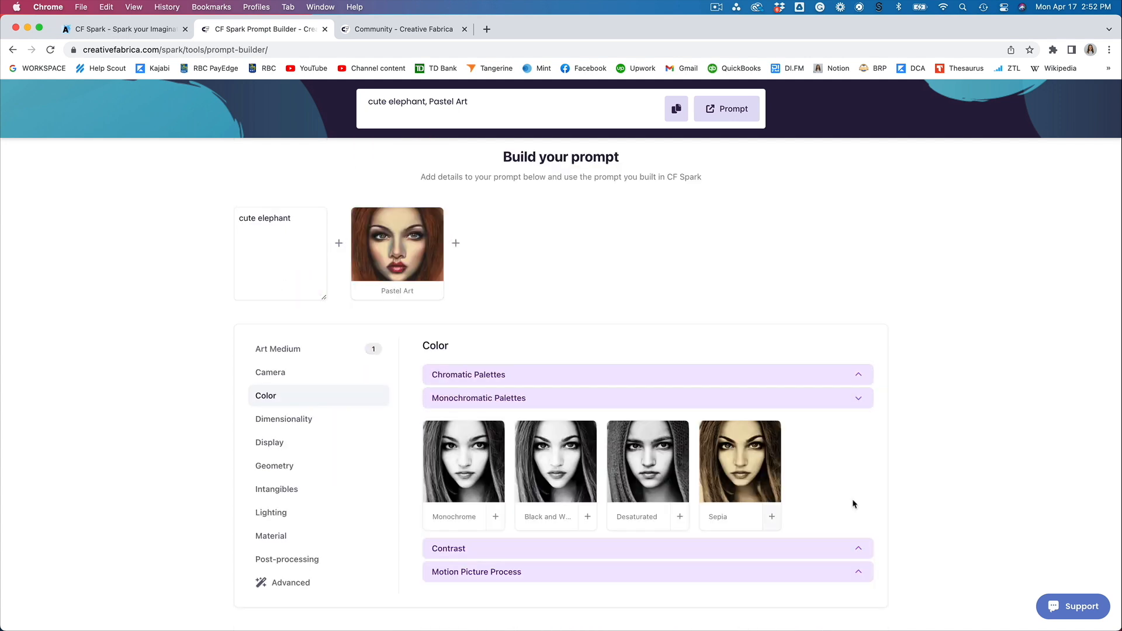
left_click(738, 465)
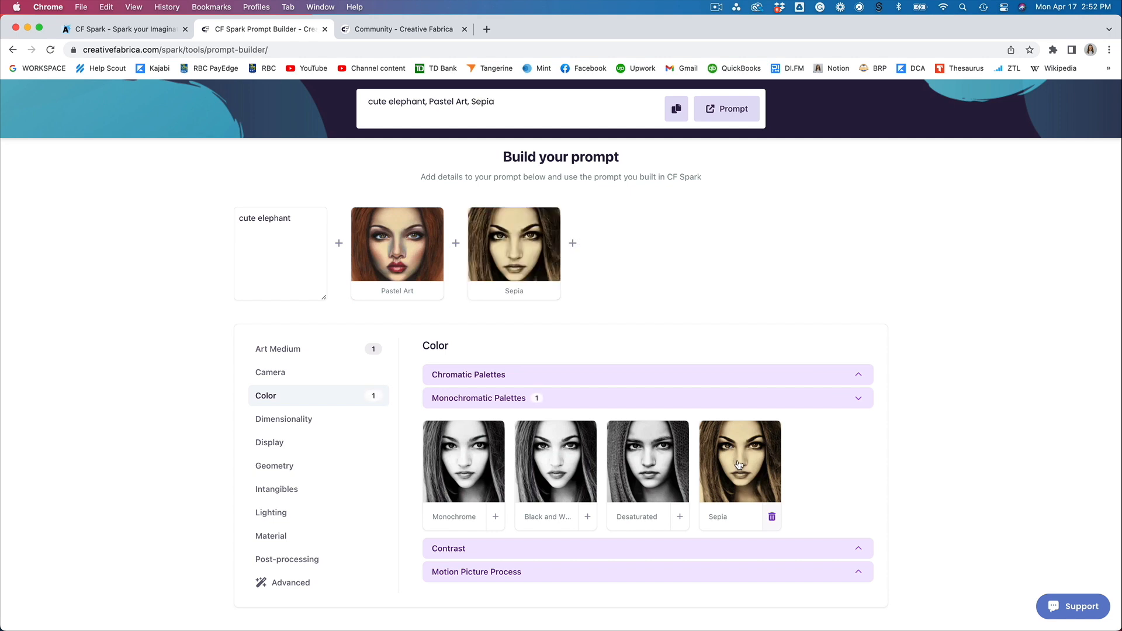
Check the Dimensionality and Display categories, then send the built elephant prompt to the art generator and generate its images
left_click(297, 422)
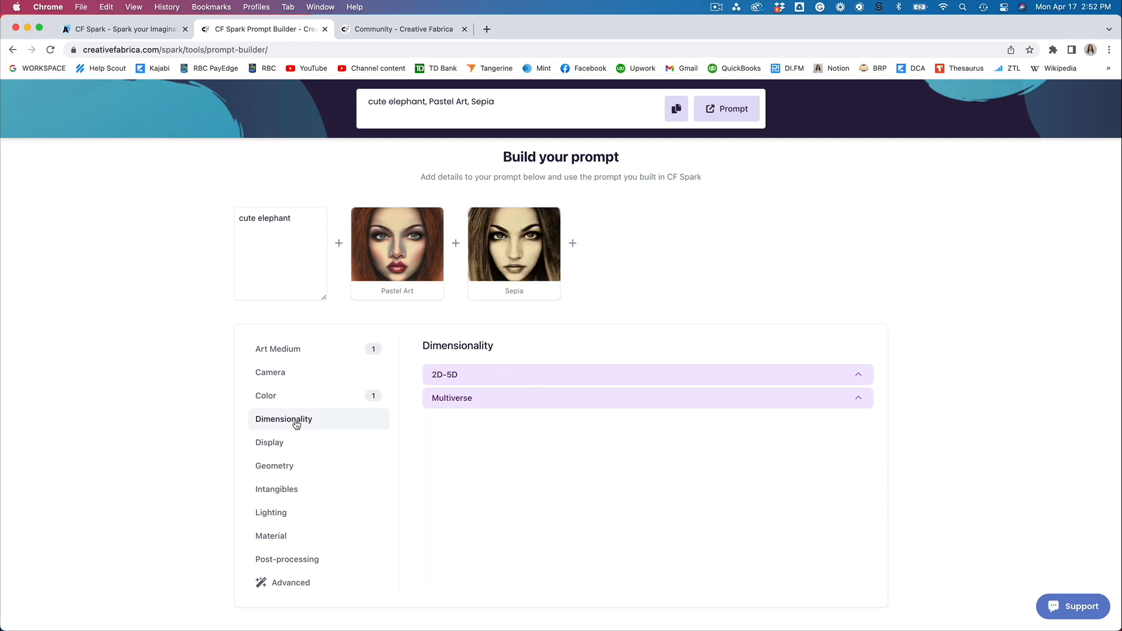
left_click(278, 443)
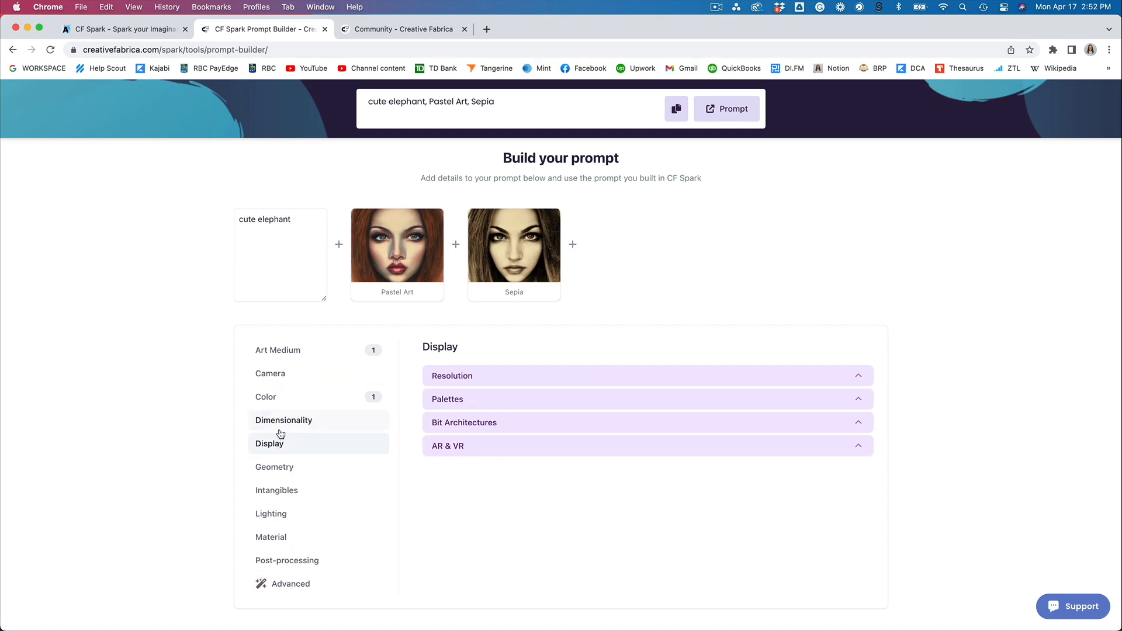
scroll(714, 300, "up", 3)
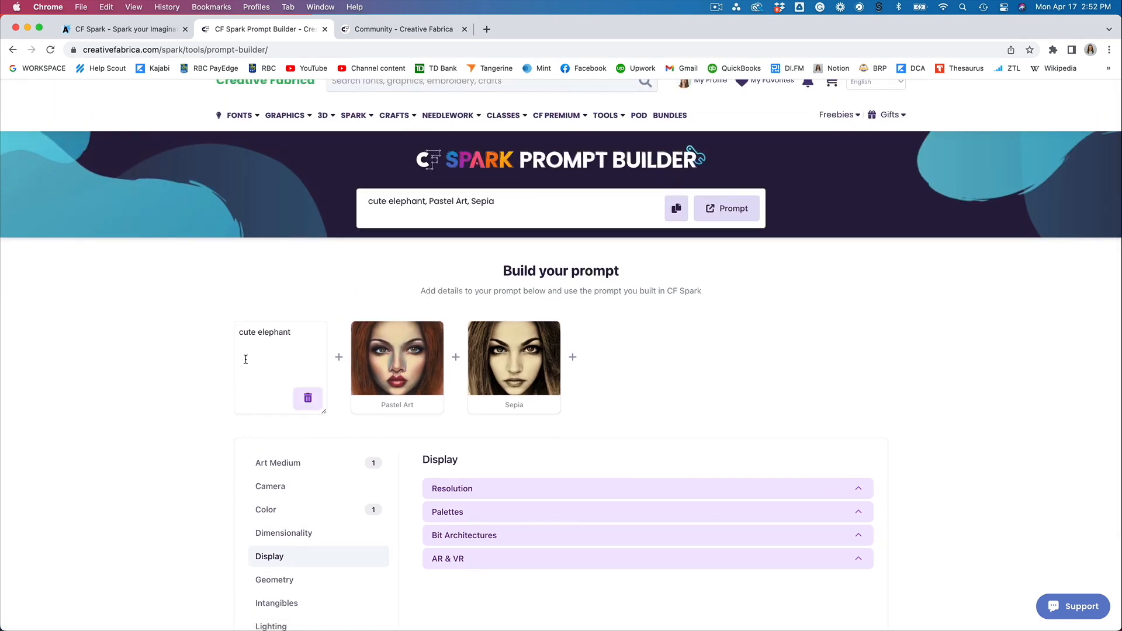
left_click(724, 210)
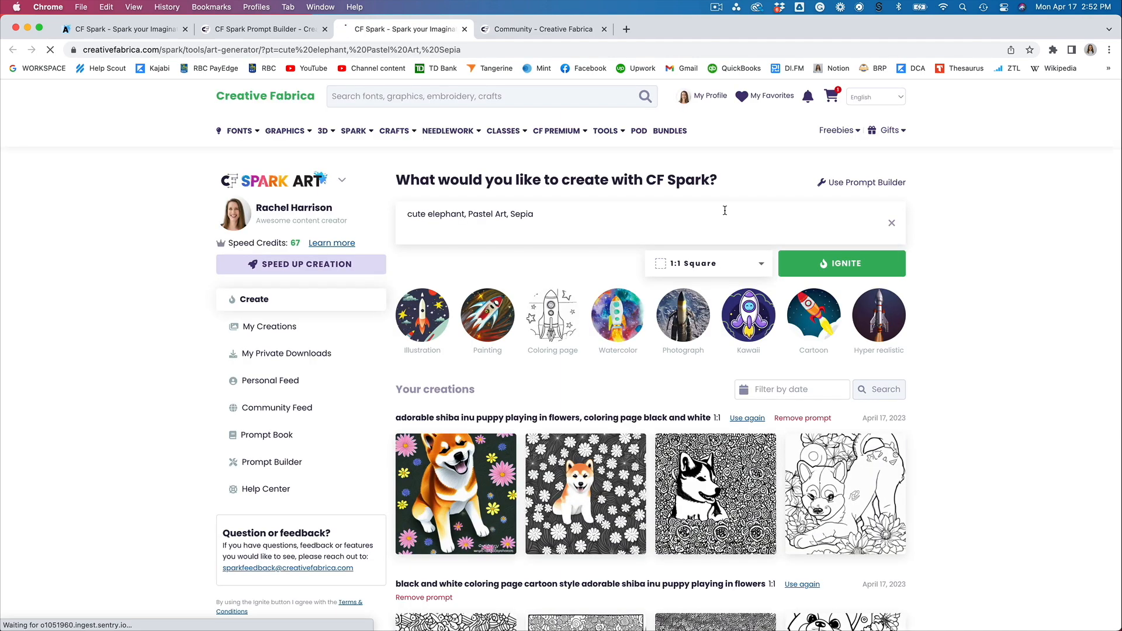
left_click(830, 265)
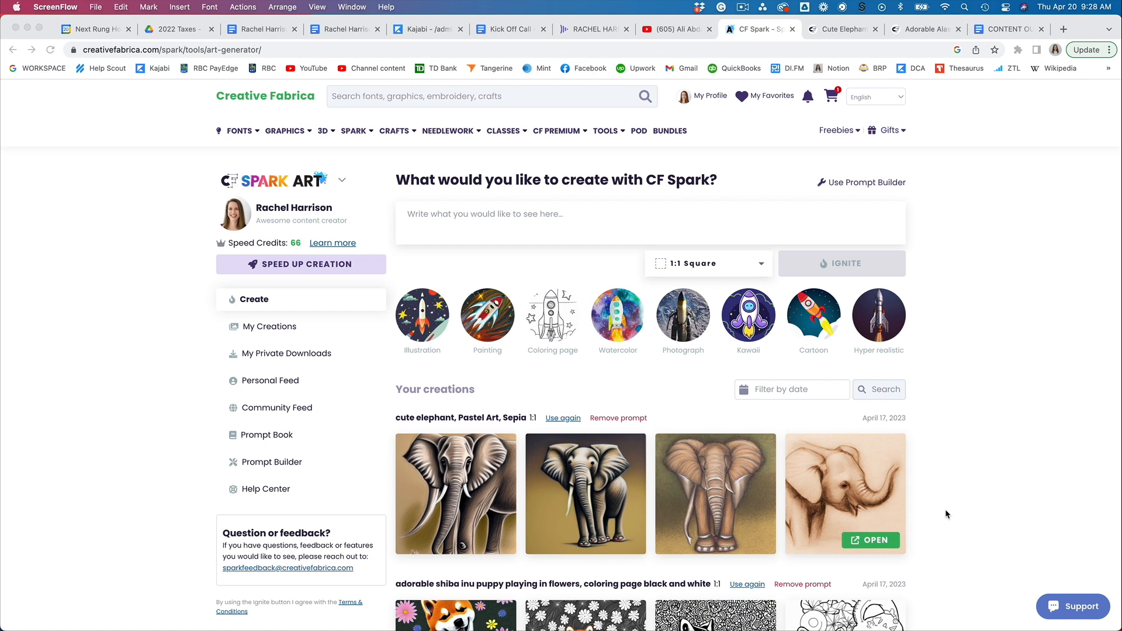
Find GIMP on the computer and launch it
key("super+Tab")
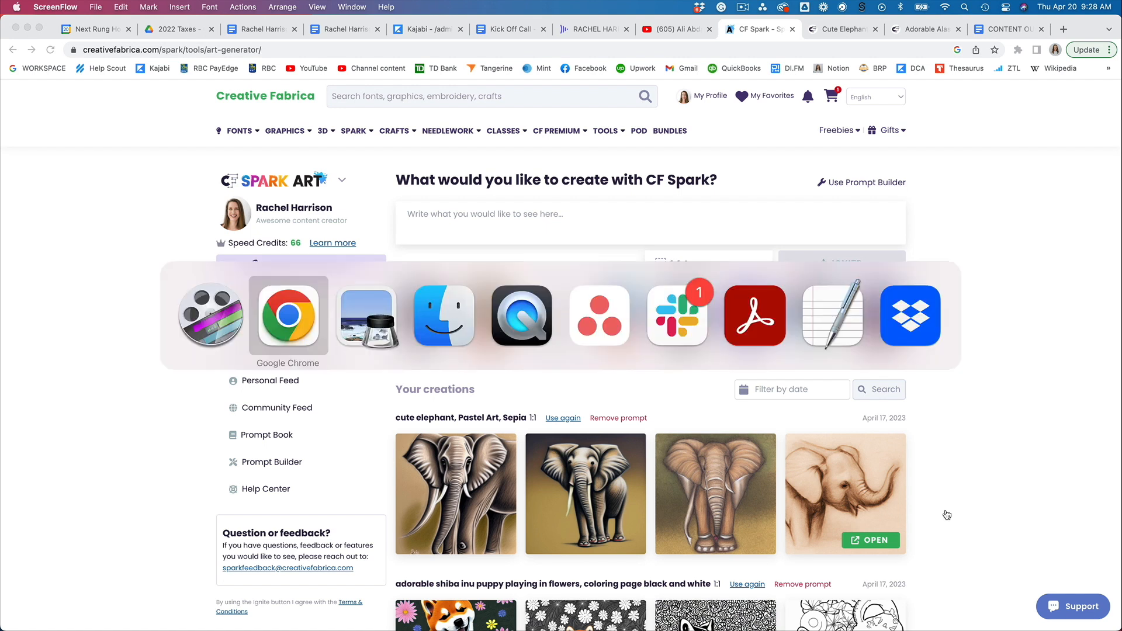
key("super+space")
type("gimp")
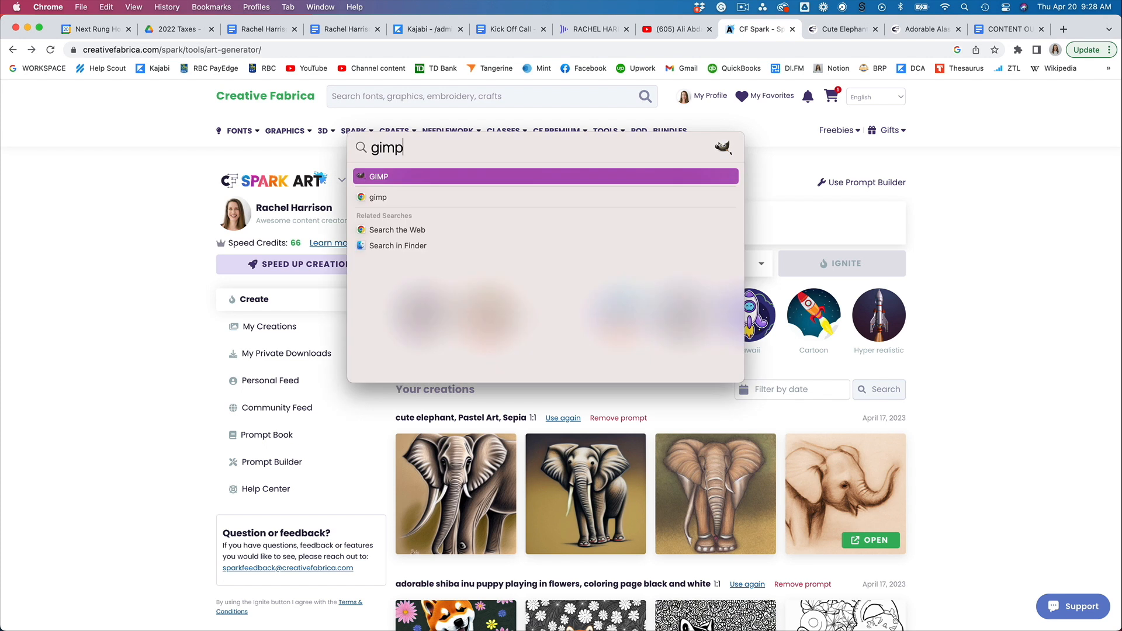
left_click(374, 177)
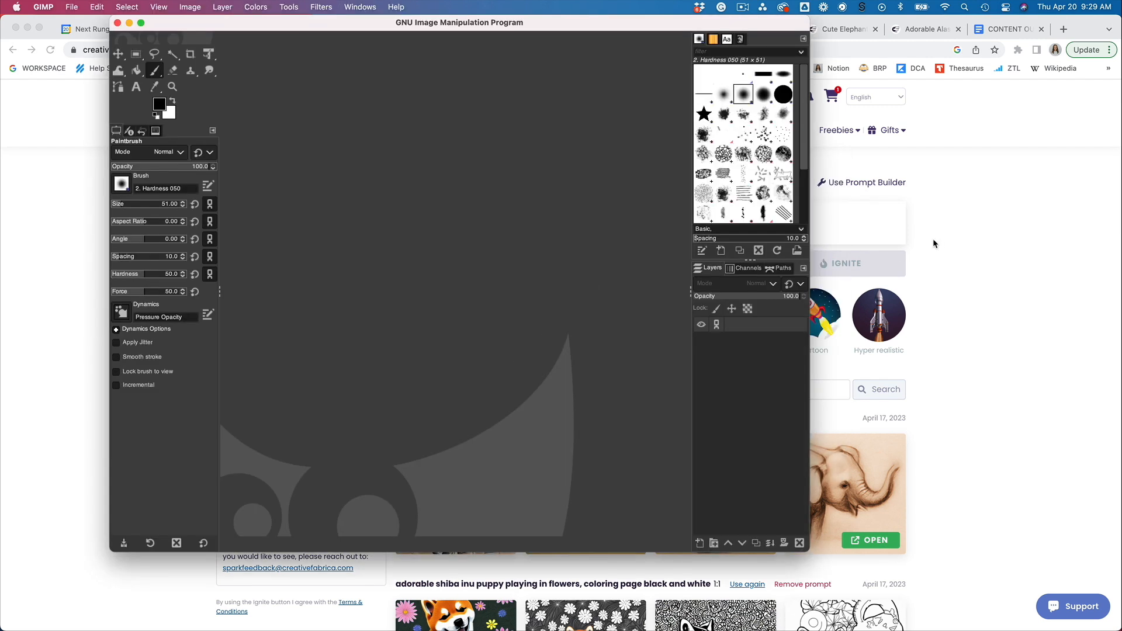
Open the black and white puppy PNG from the Desktop folder in GIMP
left_click(73, 8)
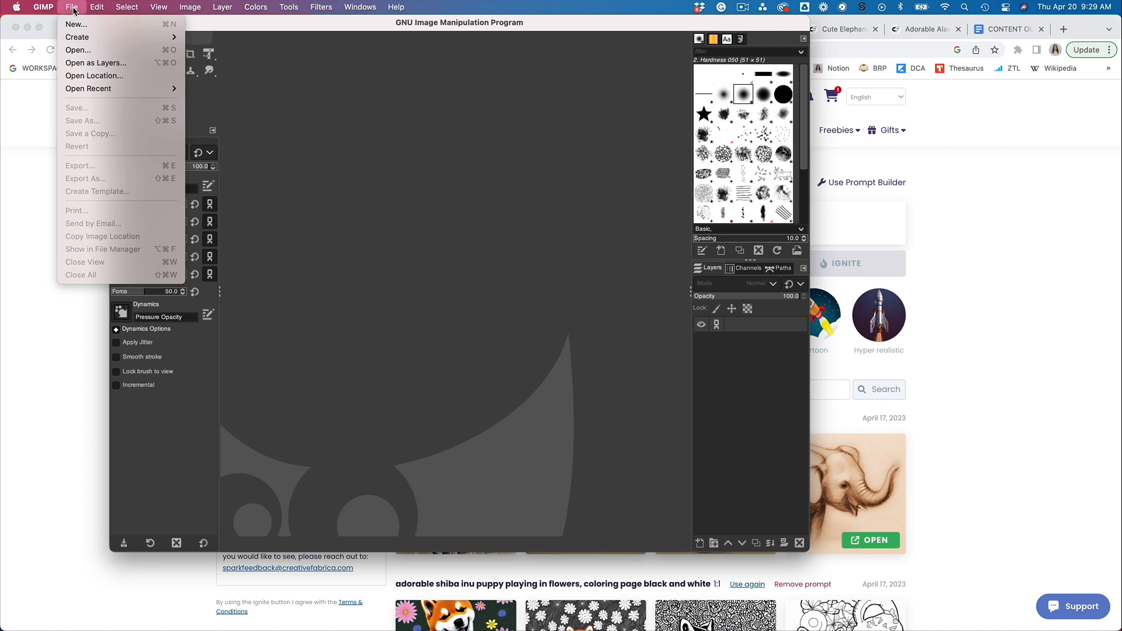
left_click(78, 52)
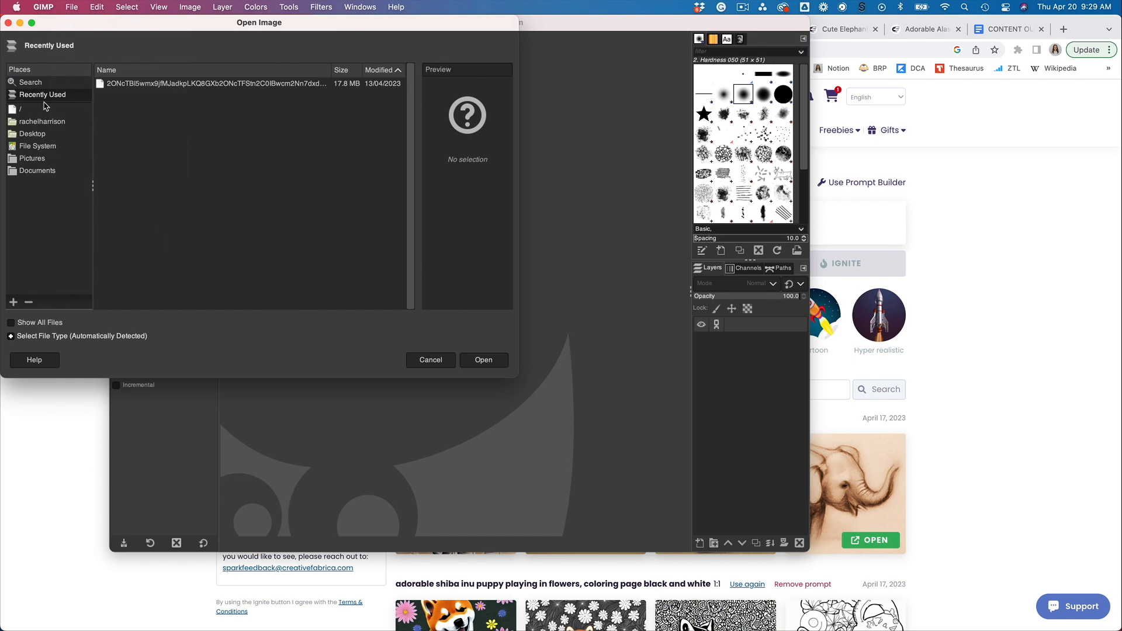
left_click(42, 136)
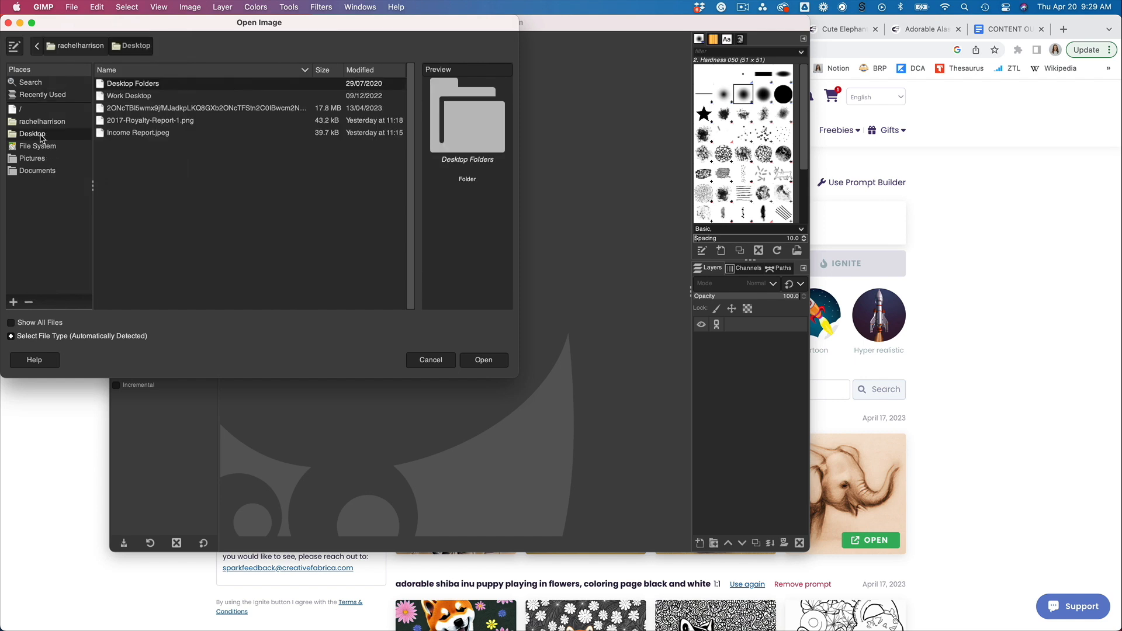
left_click(200, 110)
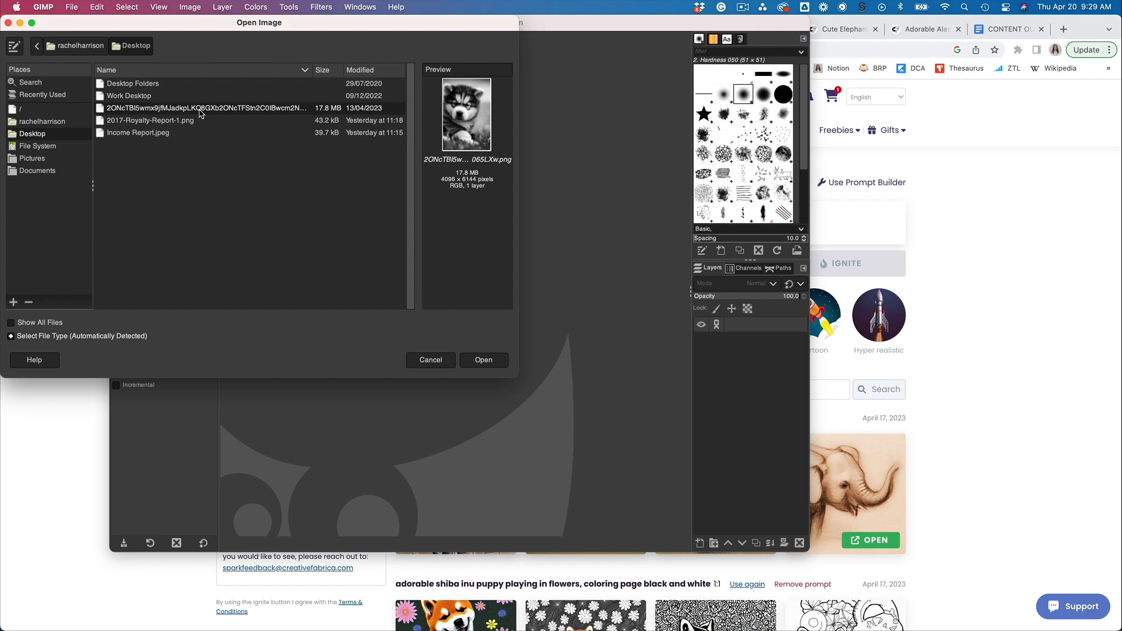
left_click(479, 363)
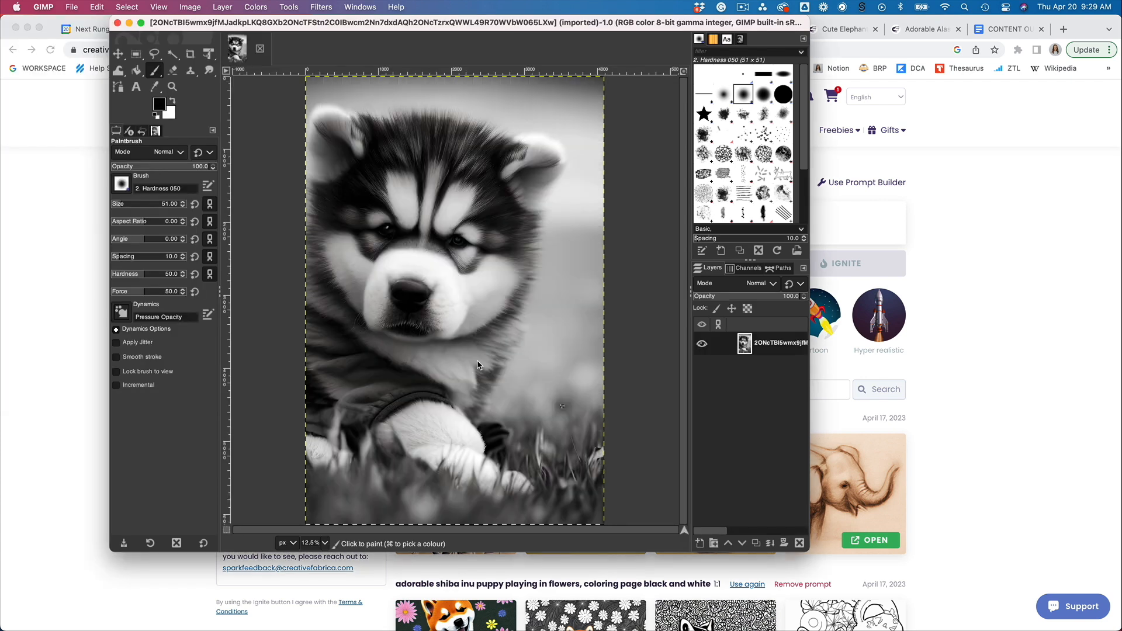
Switch the puppy image's ruler unit to inches, and set the print size measurements to inches as well
left_click(294, 543)
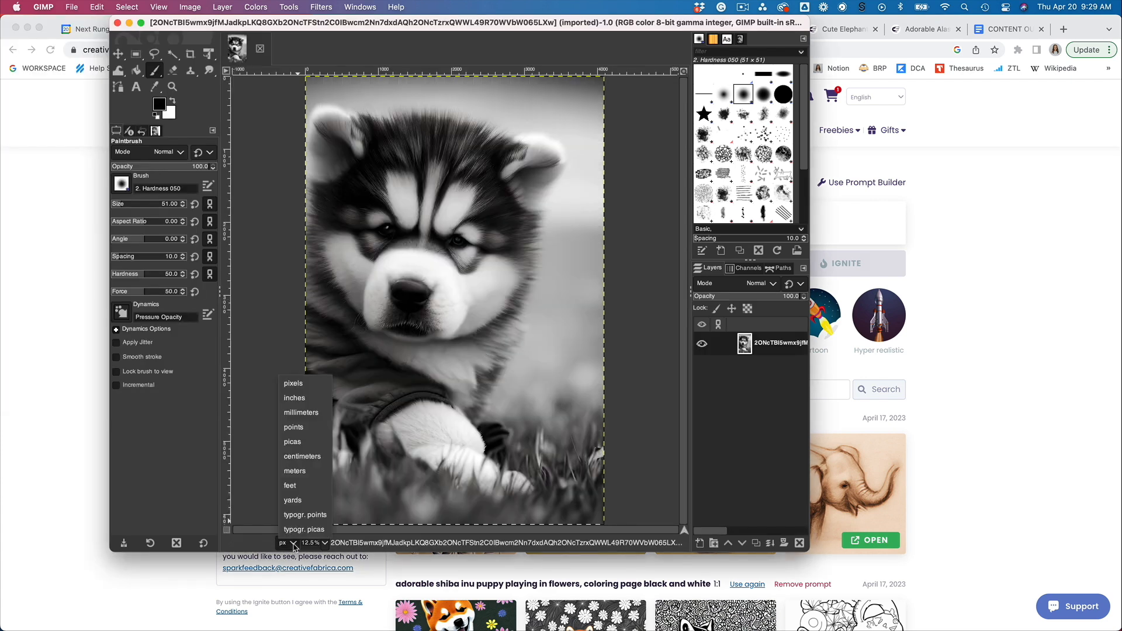
left_click(298, 399)
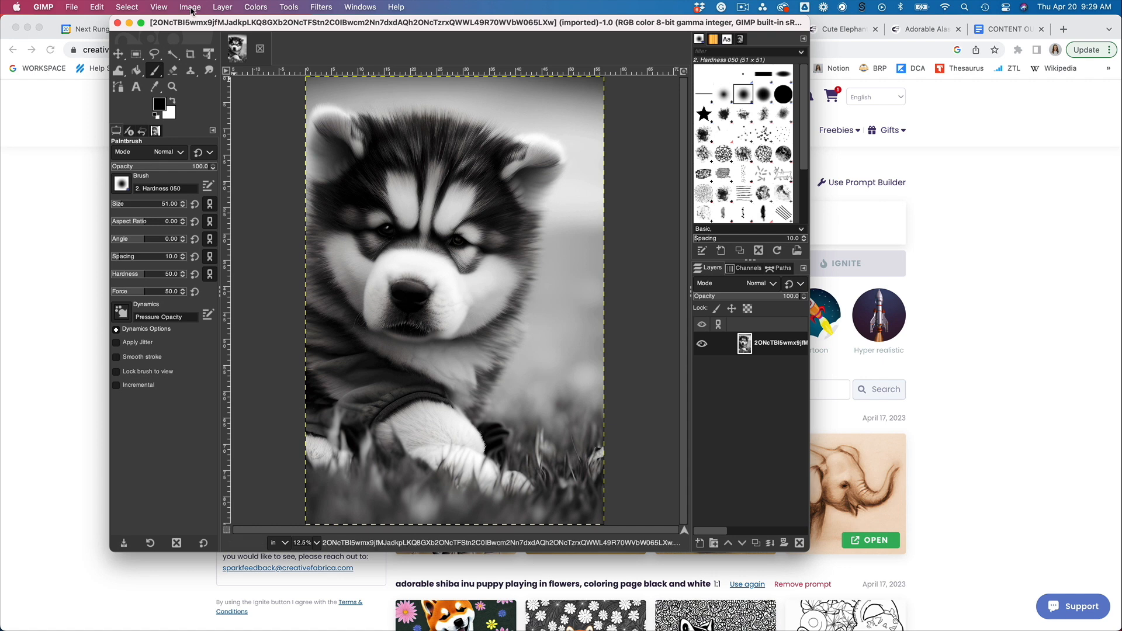
left_click(191, 7)
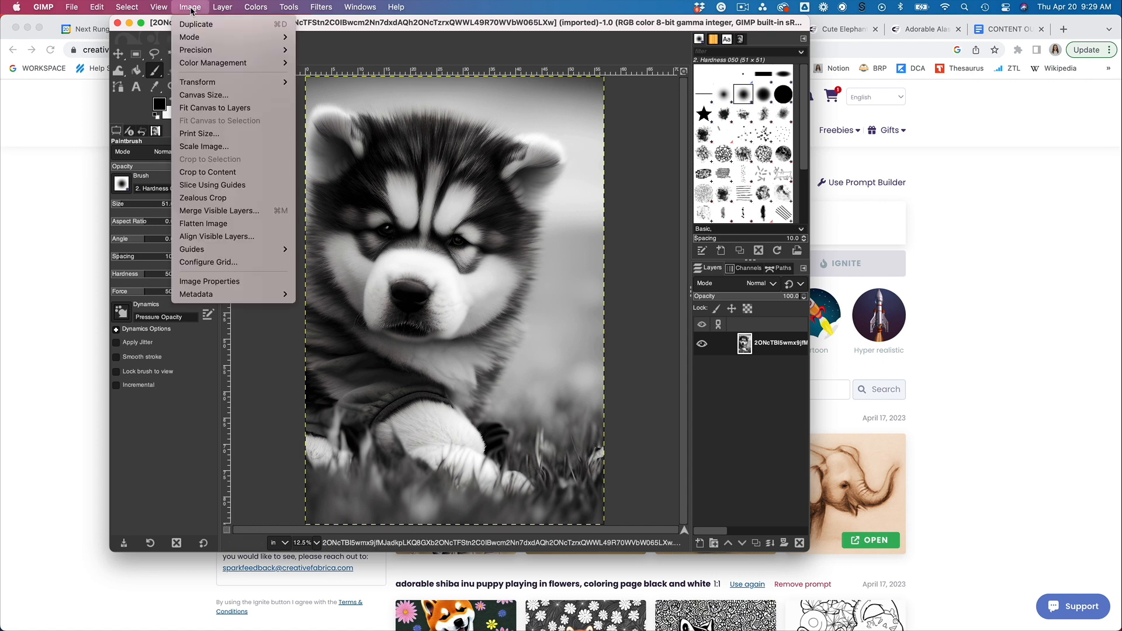
left_click(228, 133)
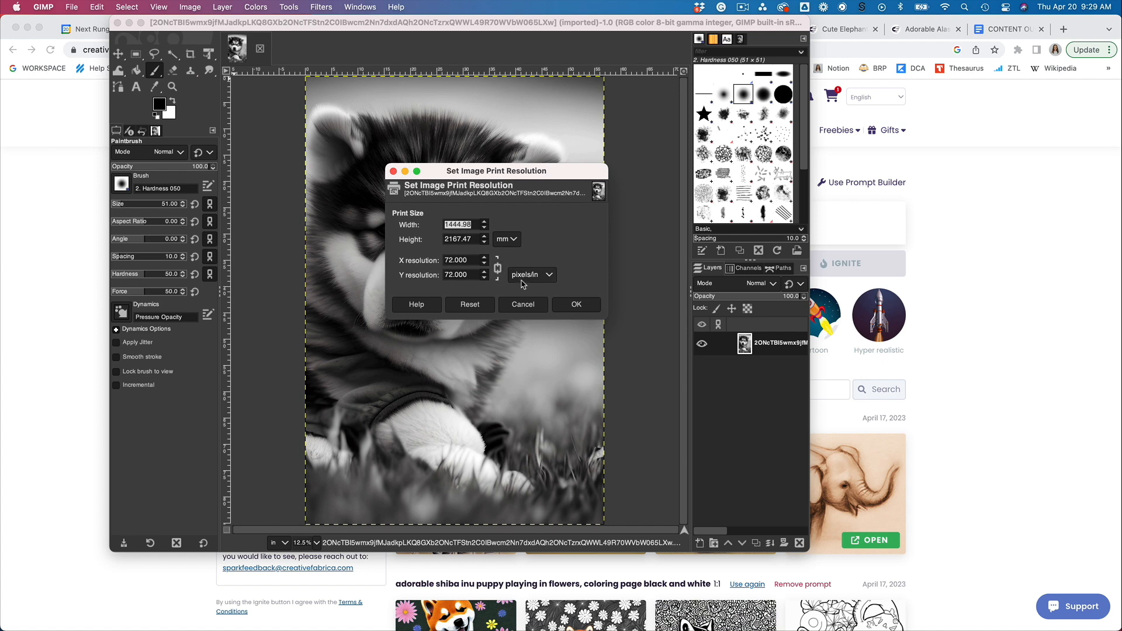
left_click(510, 241)
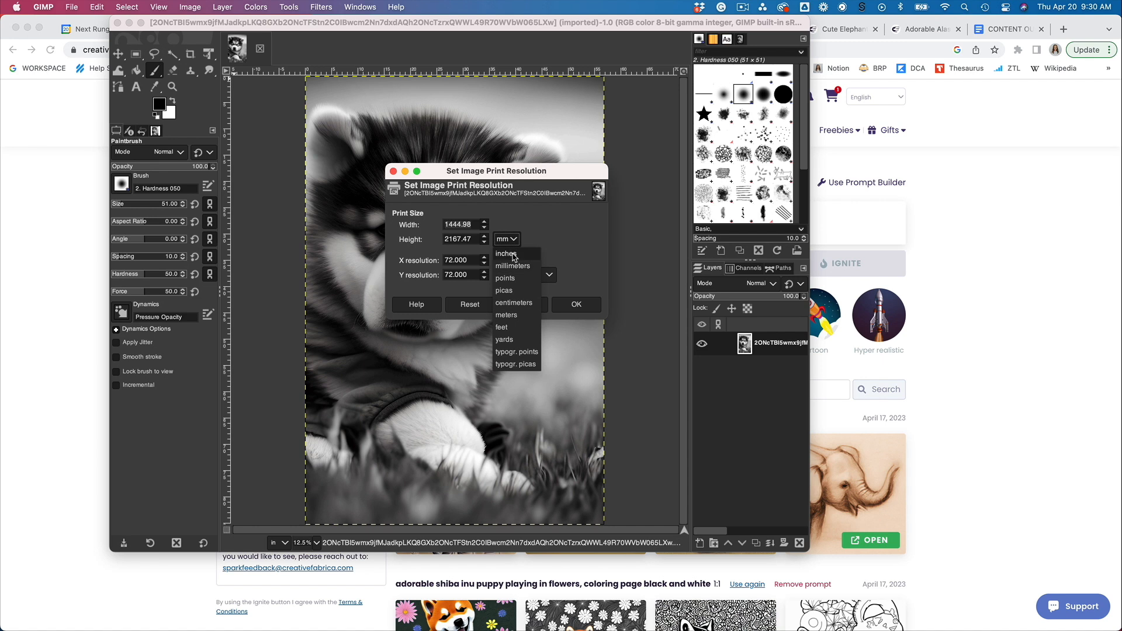
left_click(514, 256)
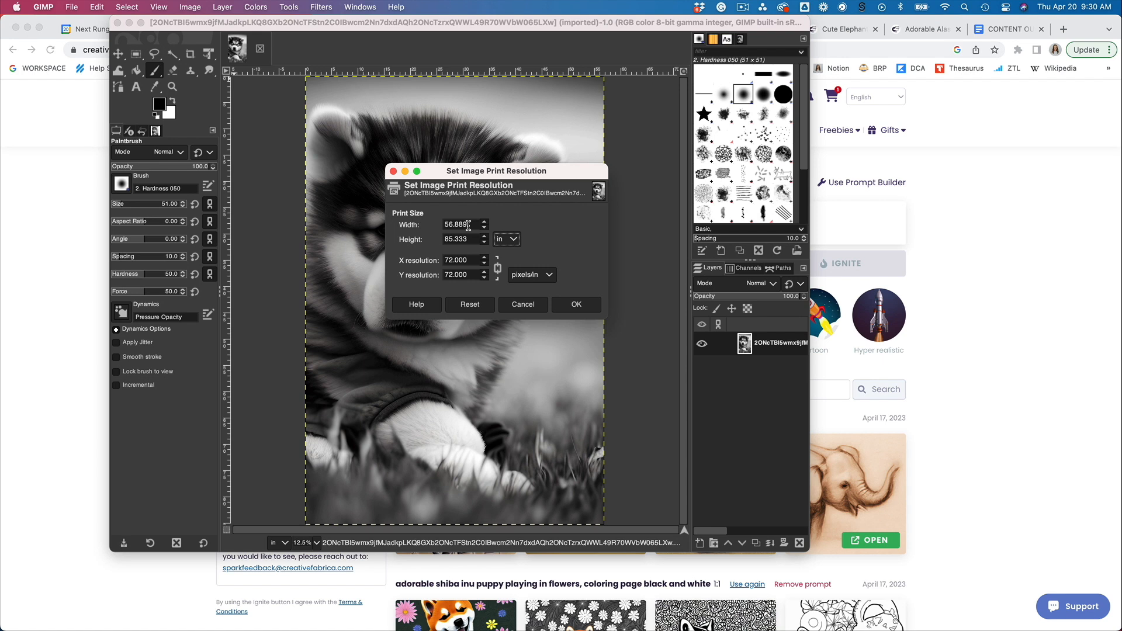
Set the puppy image's print width to 6 inches with the height kept proportional, and apply the print resolution
double_click(468, 226)
type("6")
key("Tab")
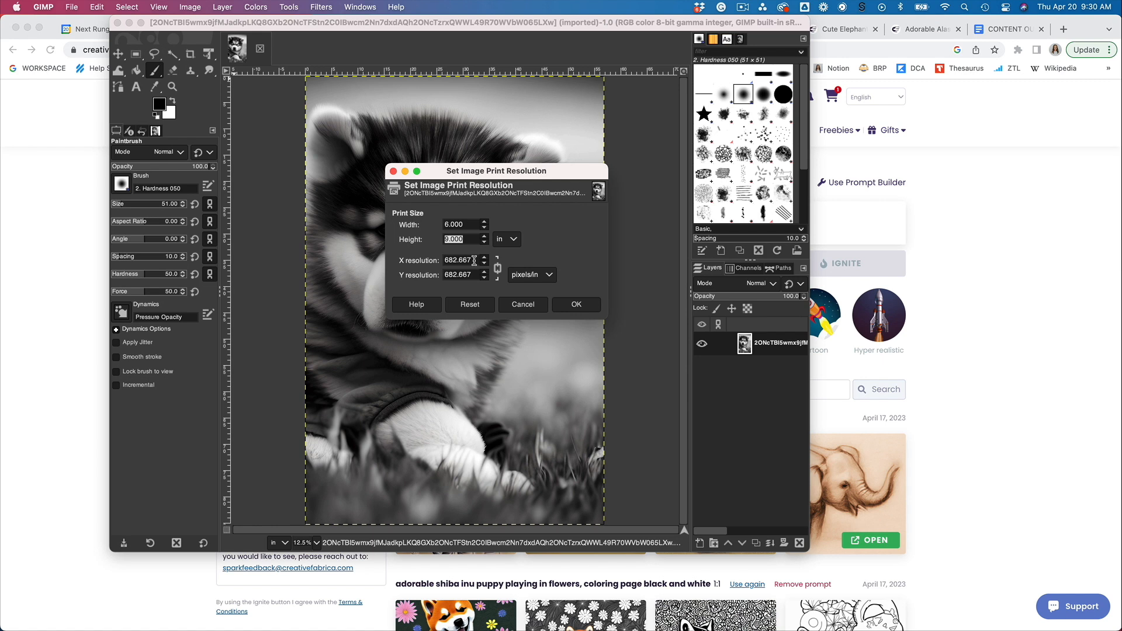
left_click(531, 274)
left_click(576, 305)
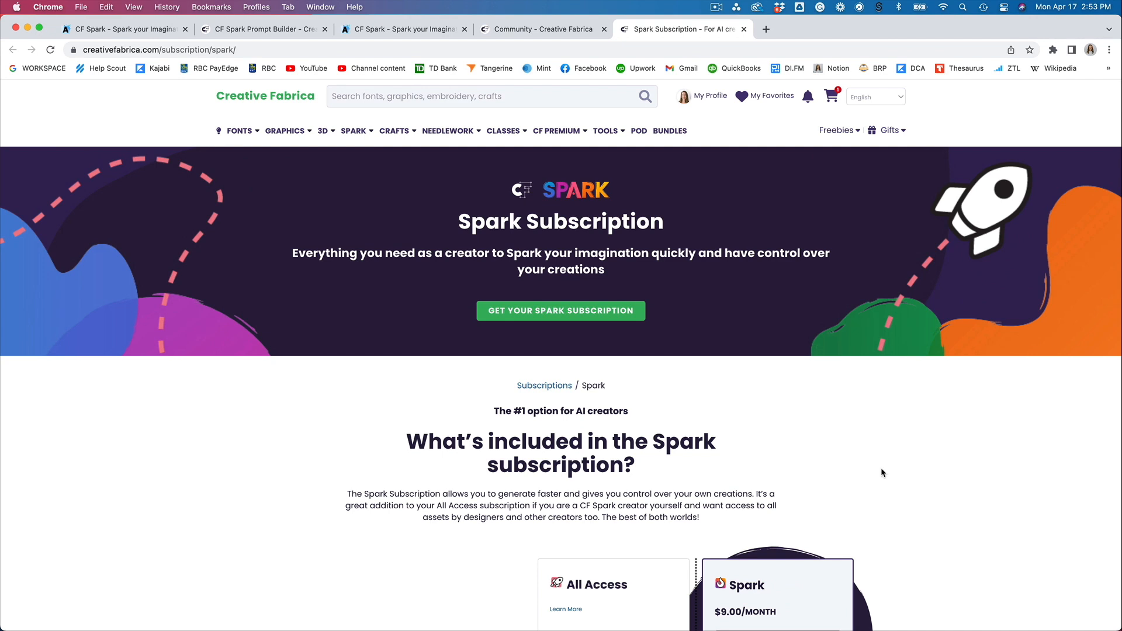
Review the All Access and Spark plan comparison on Creative Fabrica's Spark Subscription page in Chrome
scroll(882, 472, "down", 6)
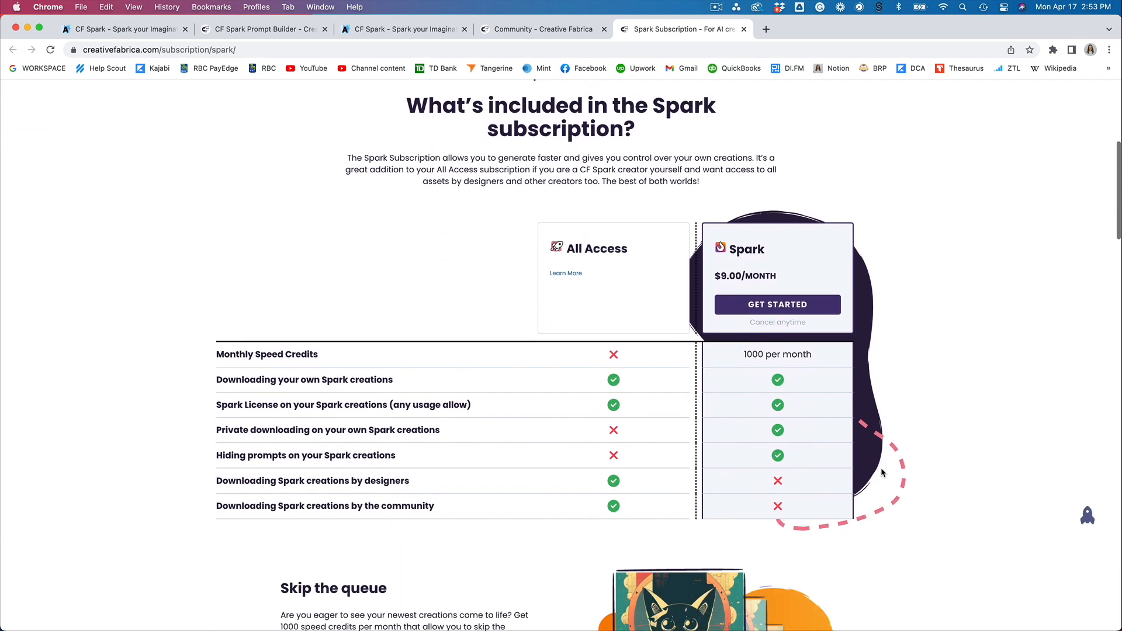
scroll(882, 472, "down", 2)
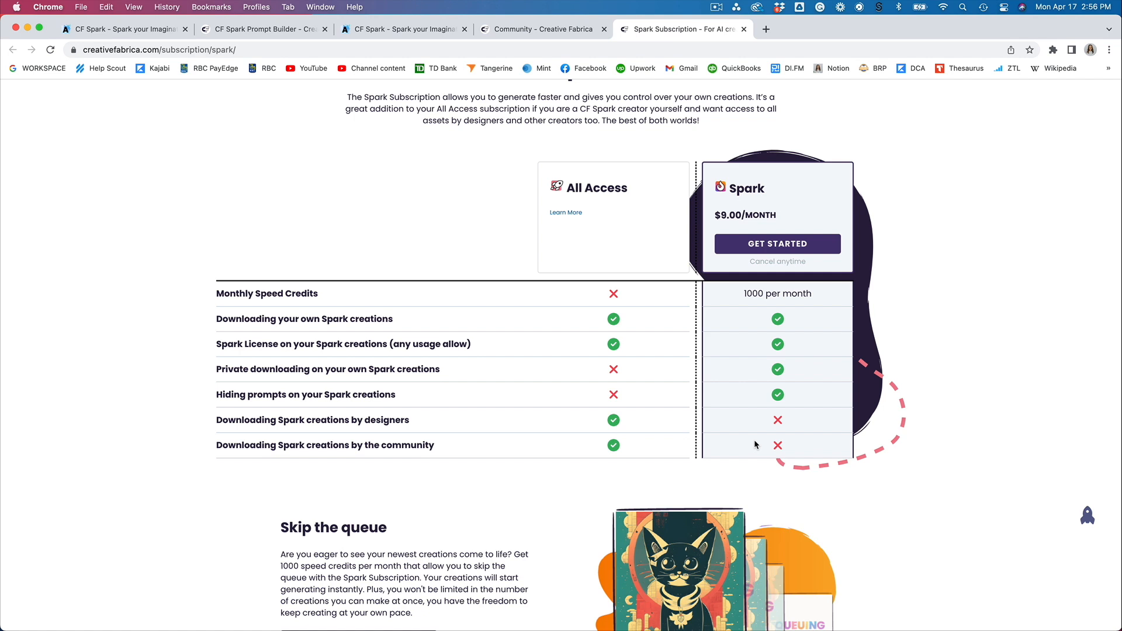
Switch to the Creative Fabrica Community page and browse the first page of creations down to the end
left_click(543, 29)
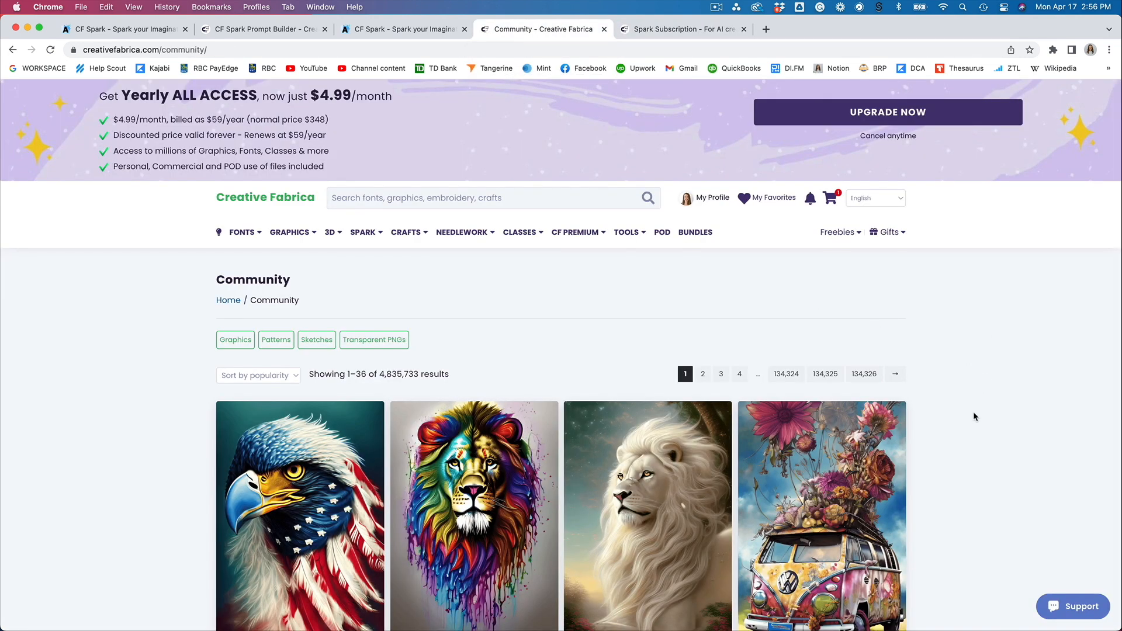
scroll(974, 412, "down", 4)
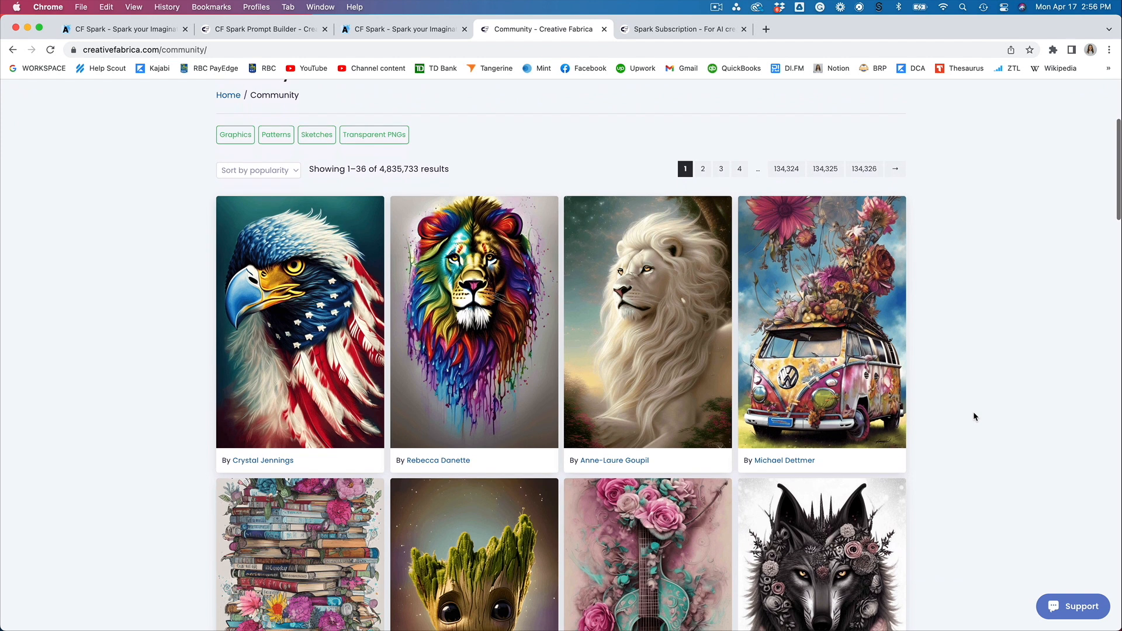
scroll(973, 416, "down", 1)
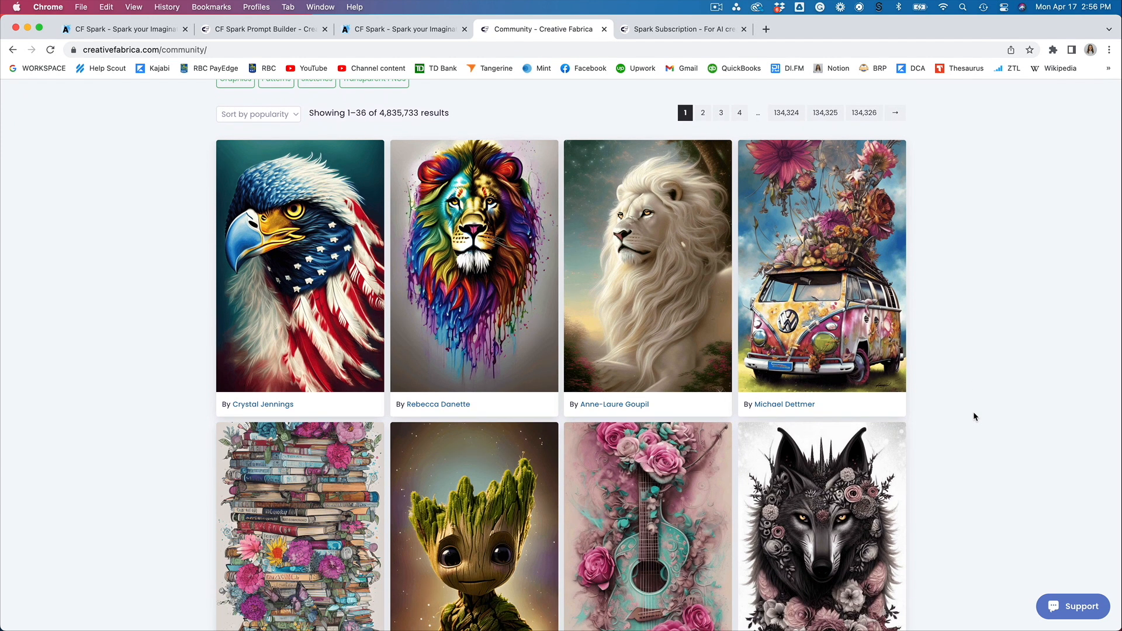
scroll(974, 415, "down", 1)
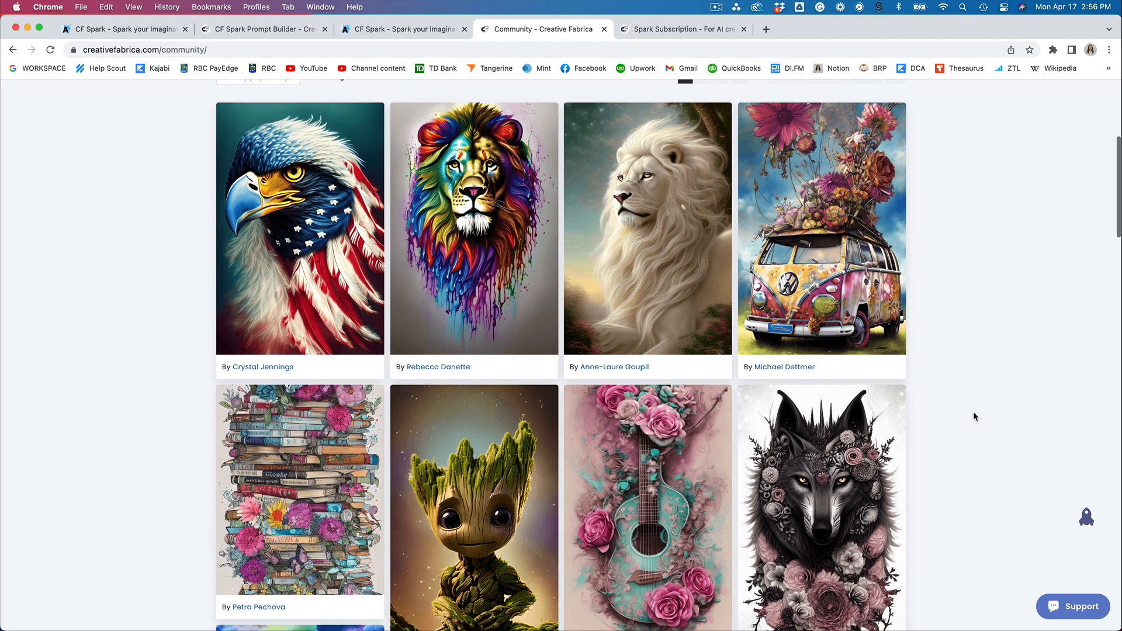
scroll(973, 415, "down", 6)
scroll(973, 416, "down", 14)
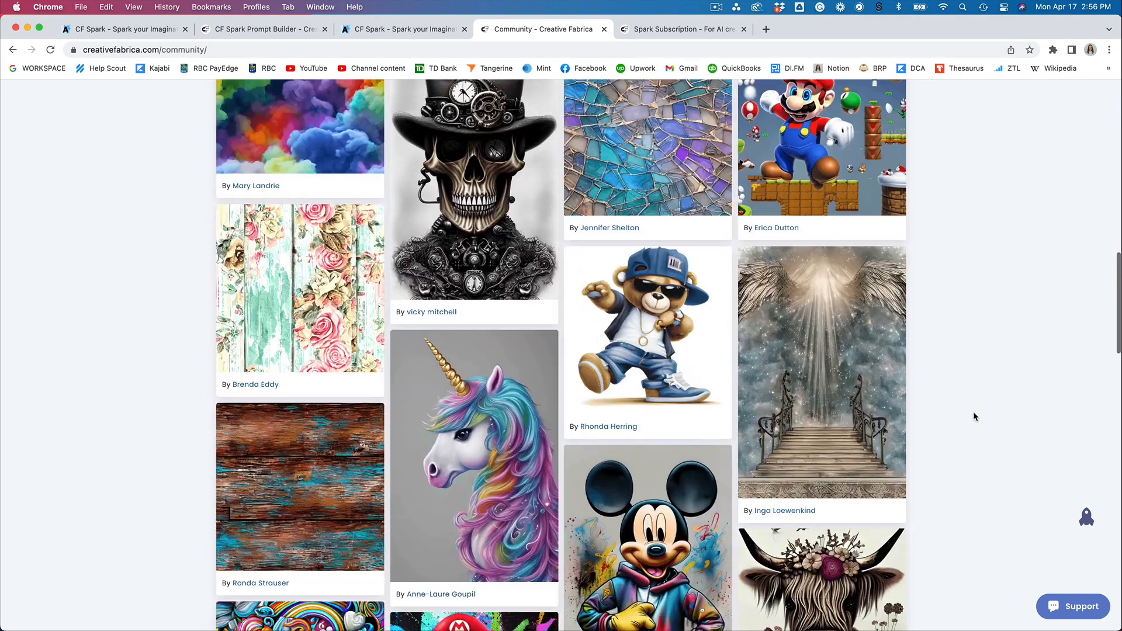
scroll(973, 416, "down", 15)
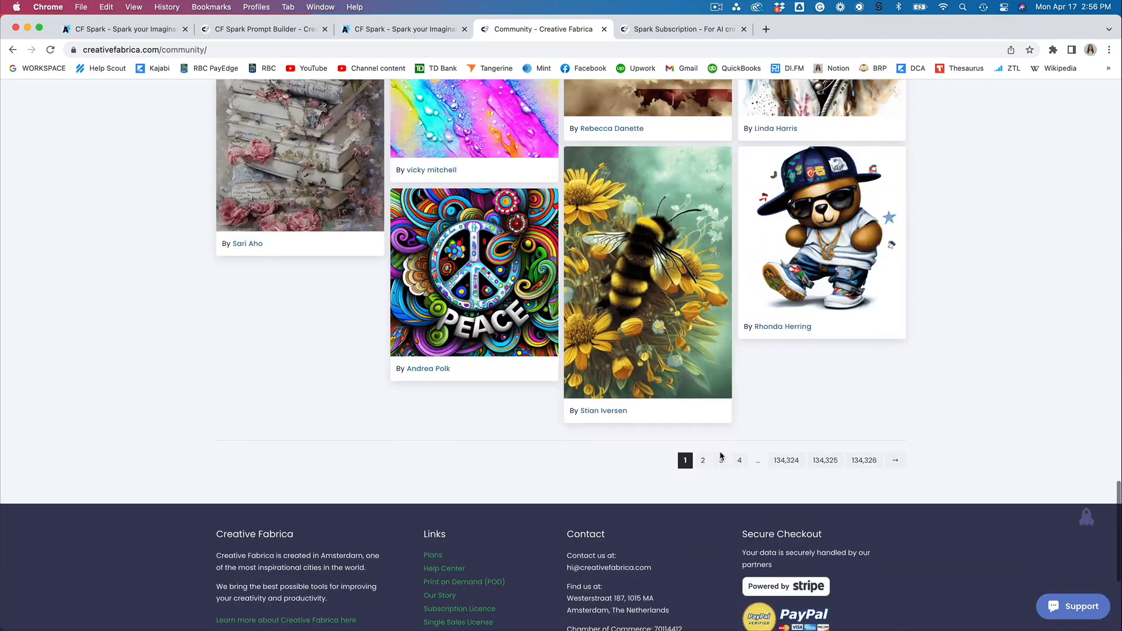
Open page 2 of the Community gallery and look over its artworks
left_click(703, 460)
scroll(1012, 406, "down", 3)
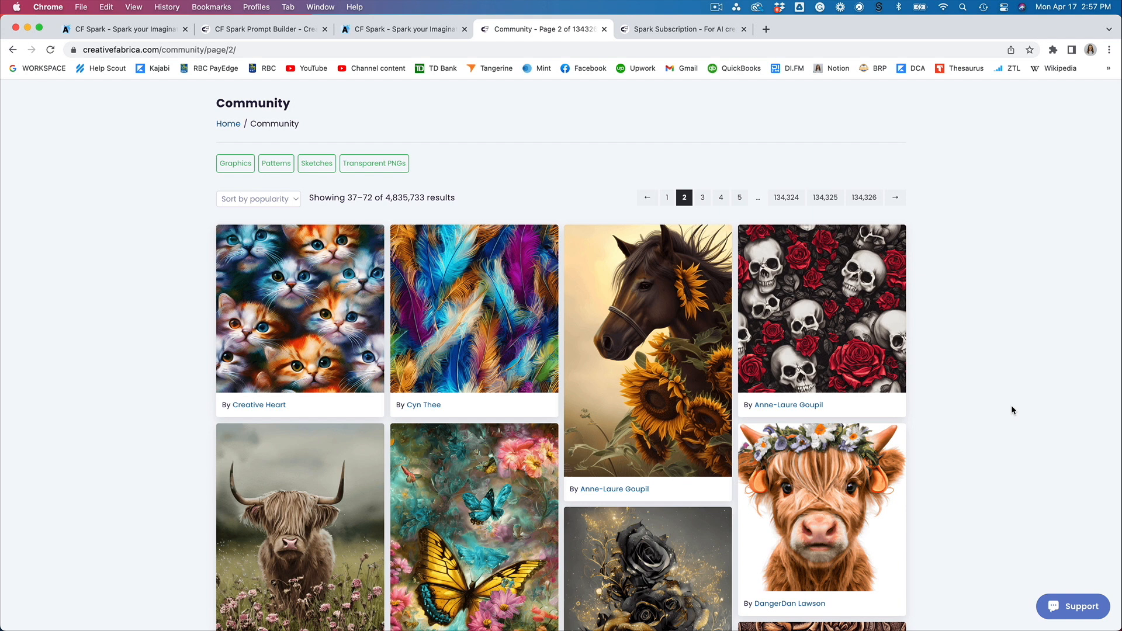
scroll(1011, 405, "up", 3)
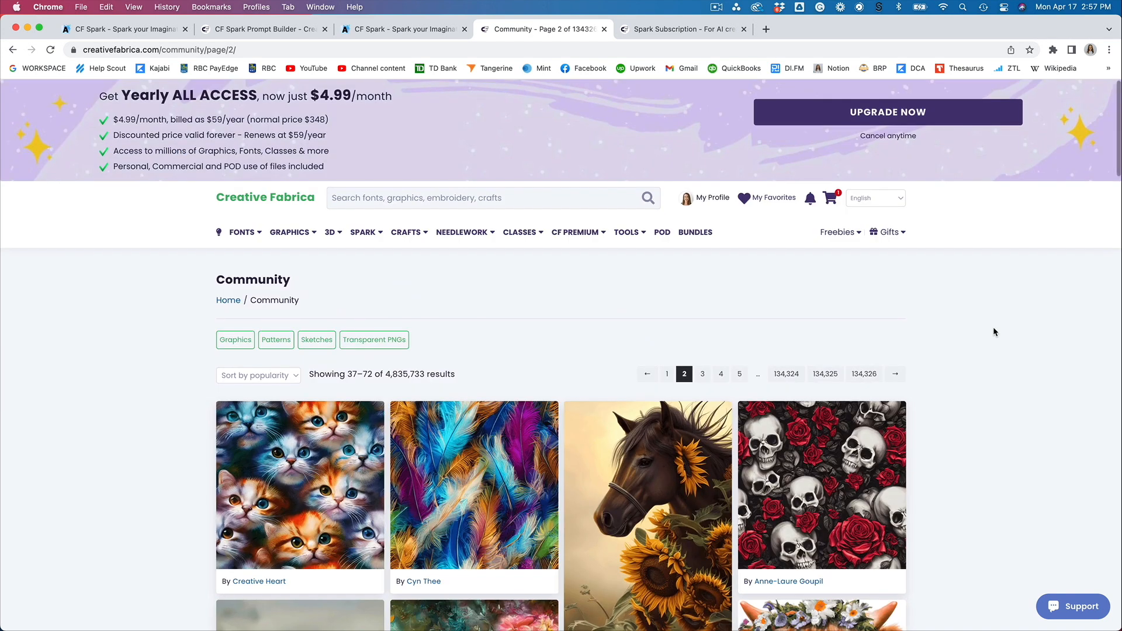
Examine the Yearly ALL ACCESS offer, highlight its $4.99 monthly price, and clear the highlight
mouse_move(248, 240)
mouse_move(294, 233)
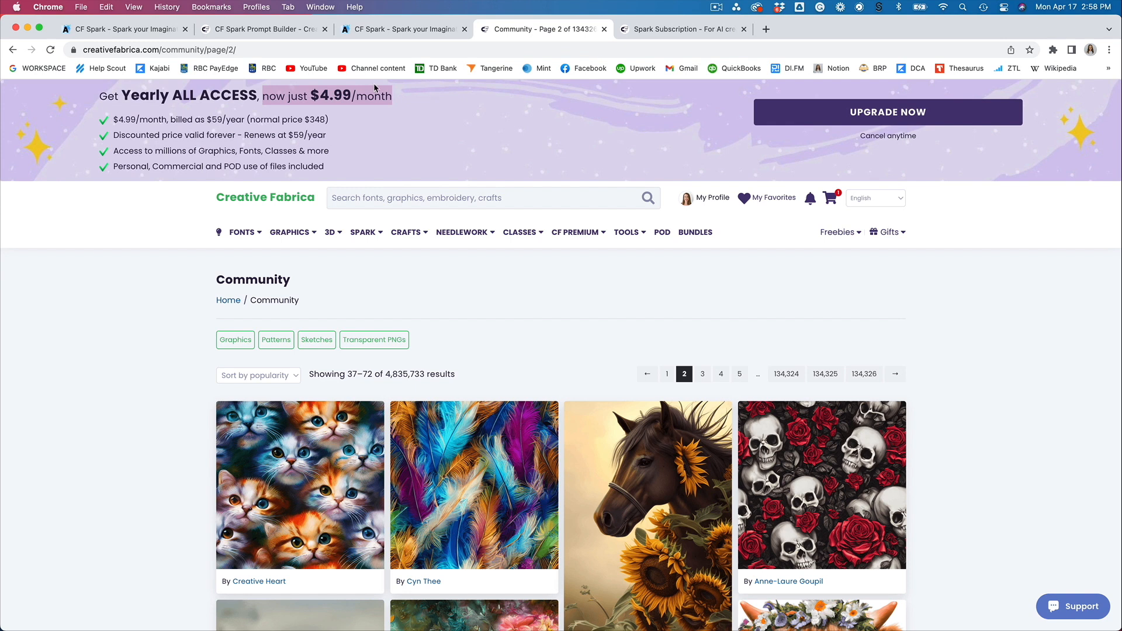
left_click(299, 96)
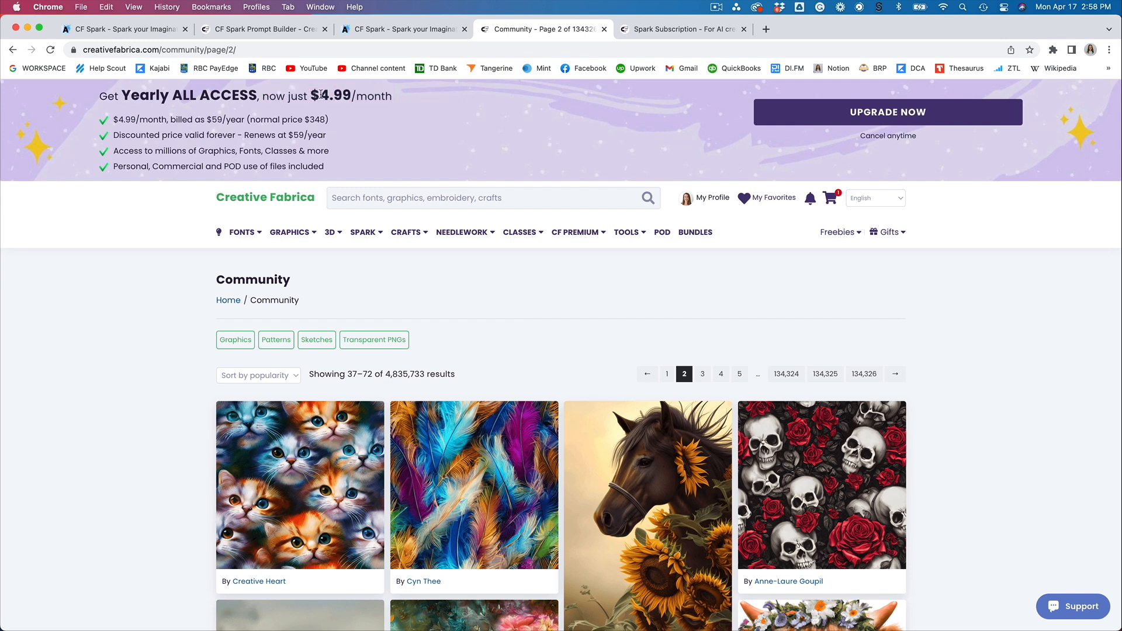
left_click_drag(311, 95, 356, 94)
left_click(962, 314)
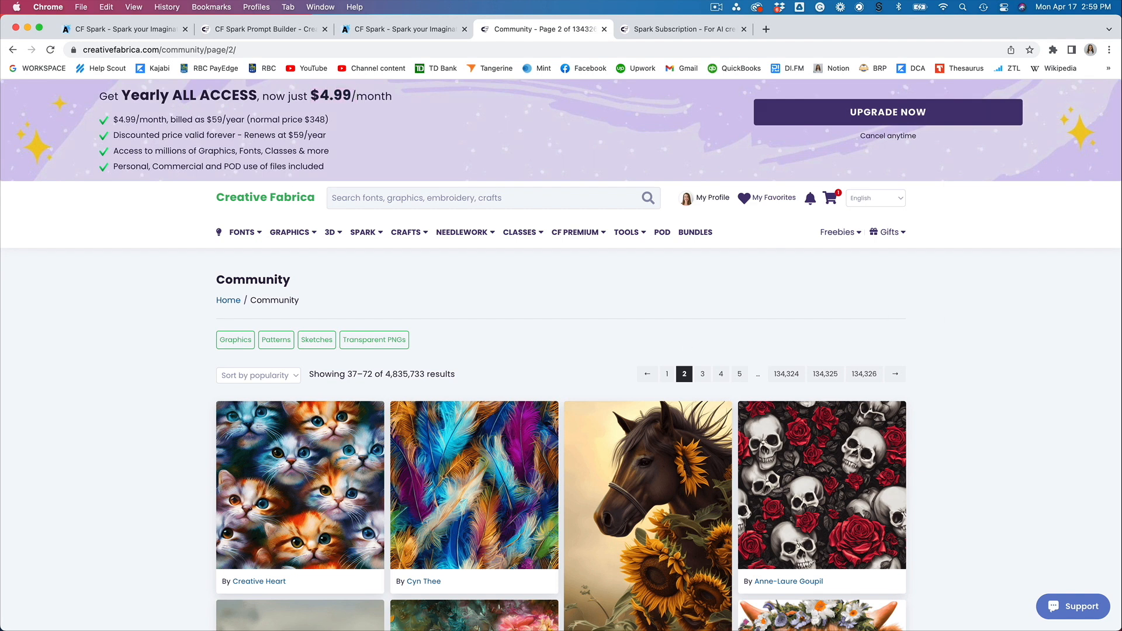